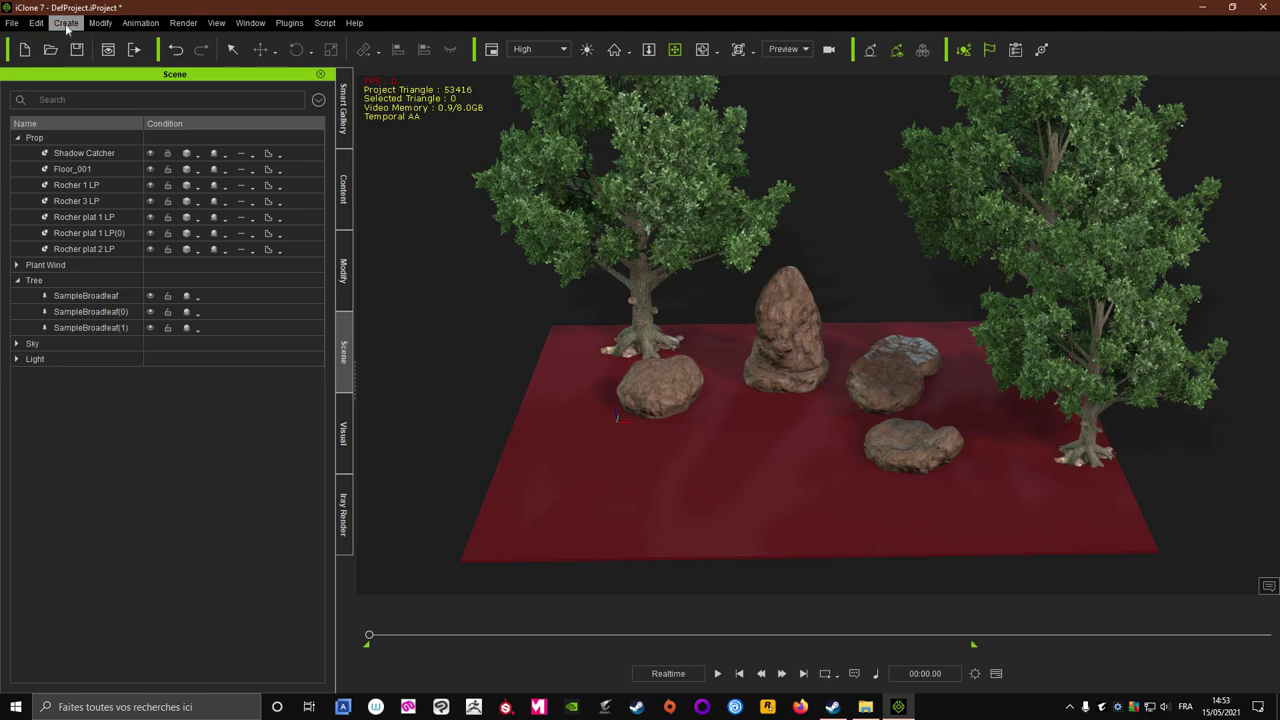
Start a motion path at the red floor's edge and place points past the round rock, through the gap, and behind the tall rock
{"action": "left_click", "coordinate": [65, 23]}
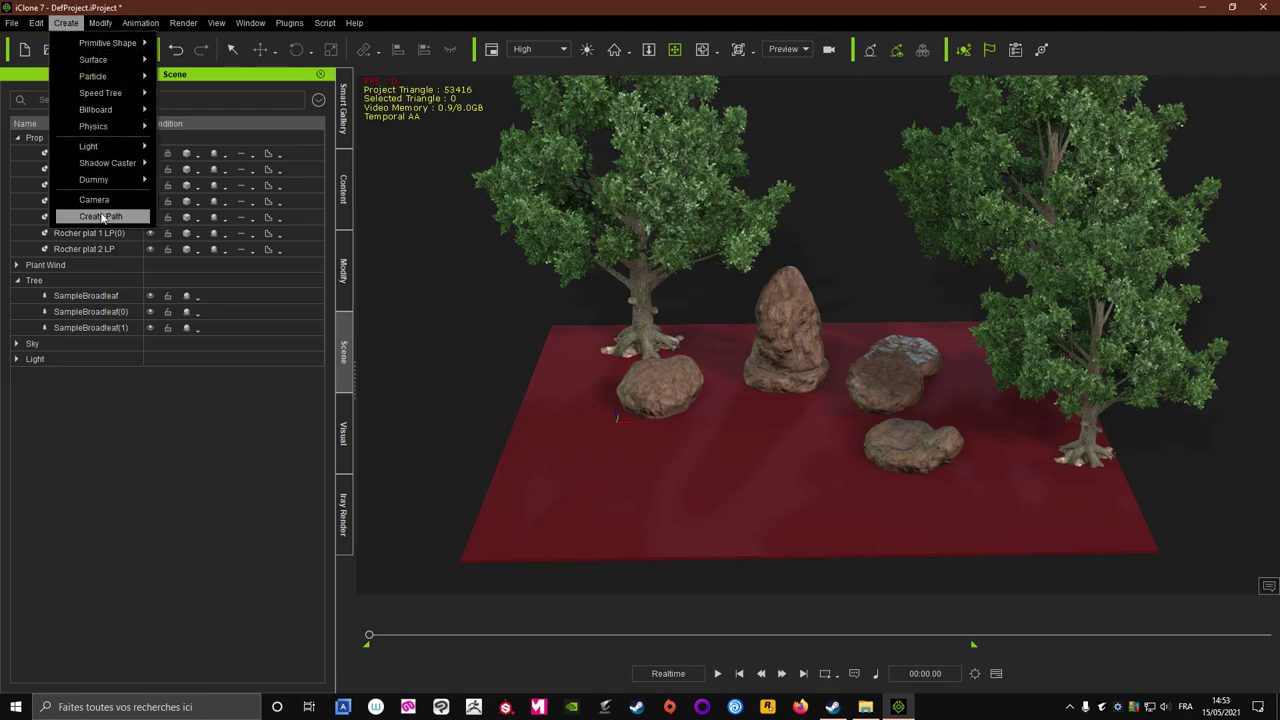
{"action": "right_click_drag", "start_coordinate": [671, 394], "coordinate": [856, 434]}
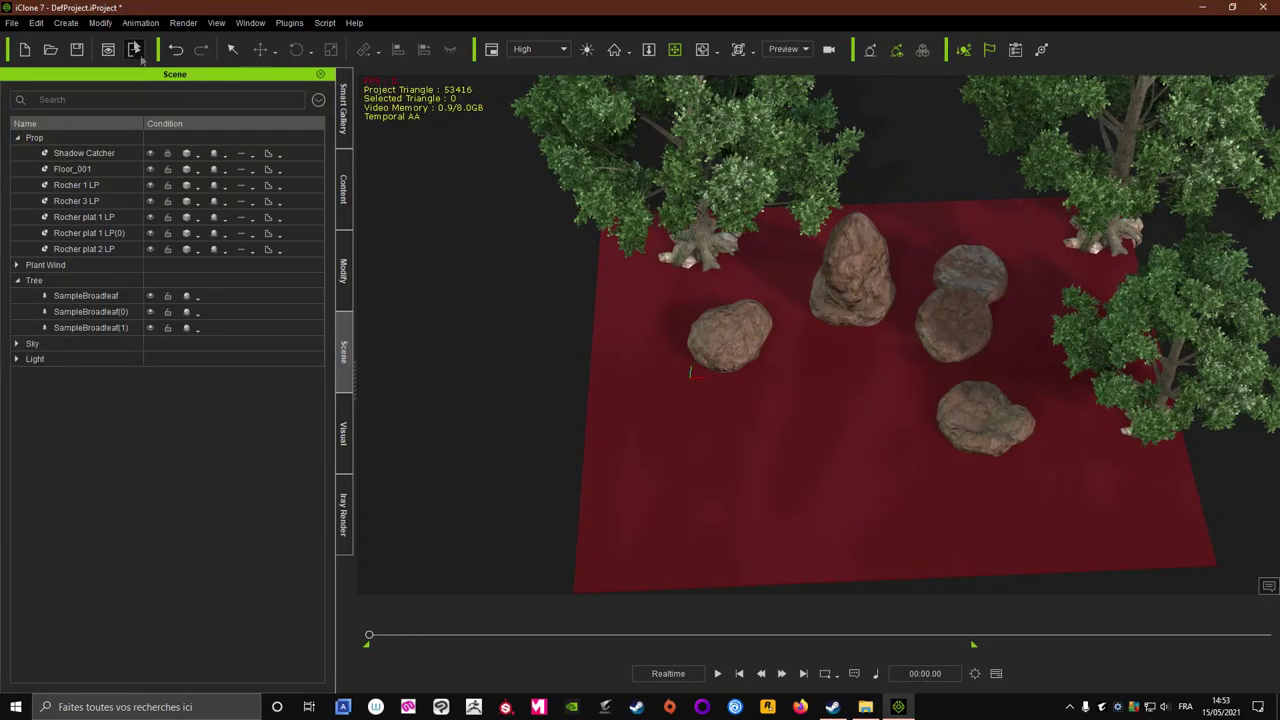
{"action": "left_click", "coordinate": [65, 23]}
{"action": "left_click", "coordinate": [100, 216]}
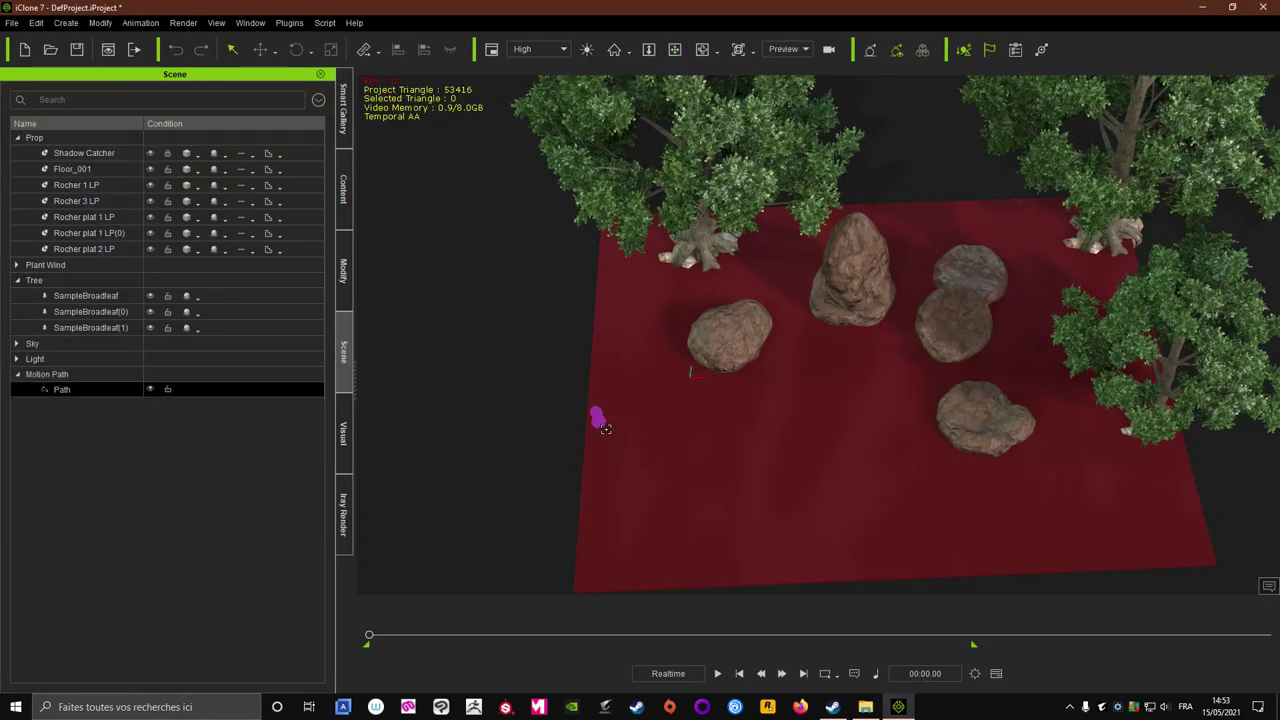
{"action": "left_click", "coordinate": [609, 426]}
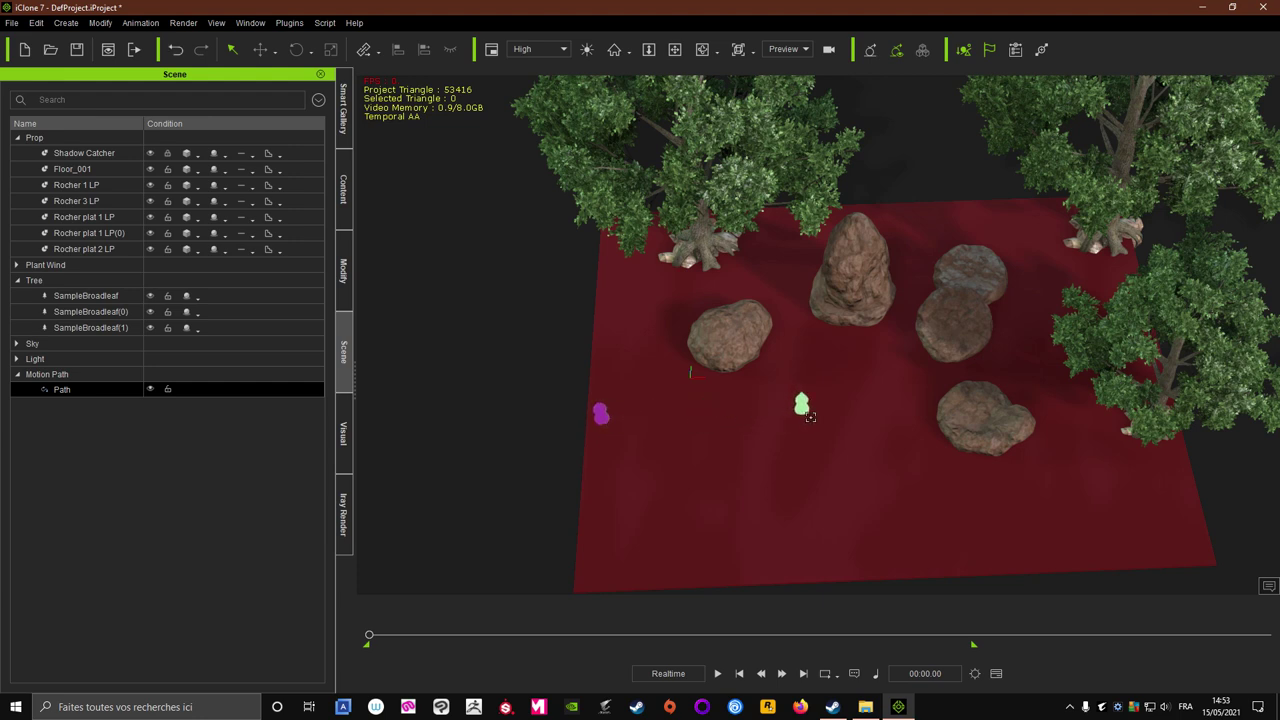
{"action": "left_click", "coordinate": [810, 416]}
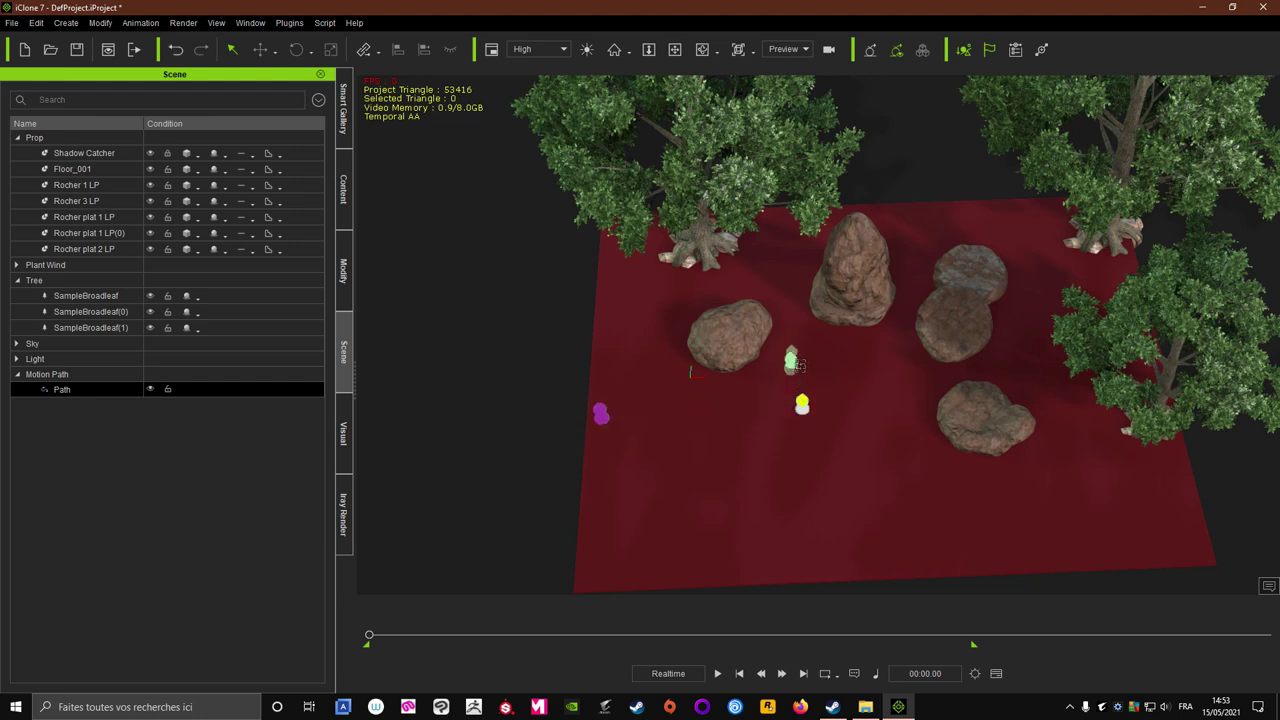
{"action": "left_click", "coordinate": [789, 255]}
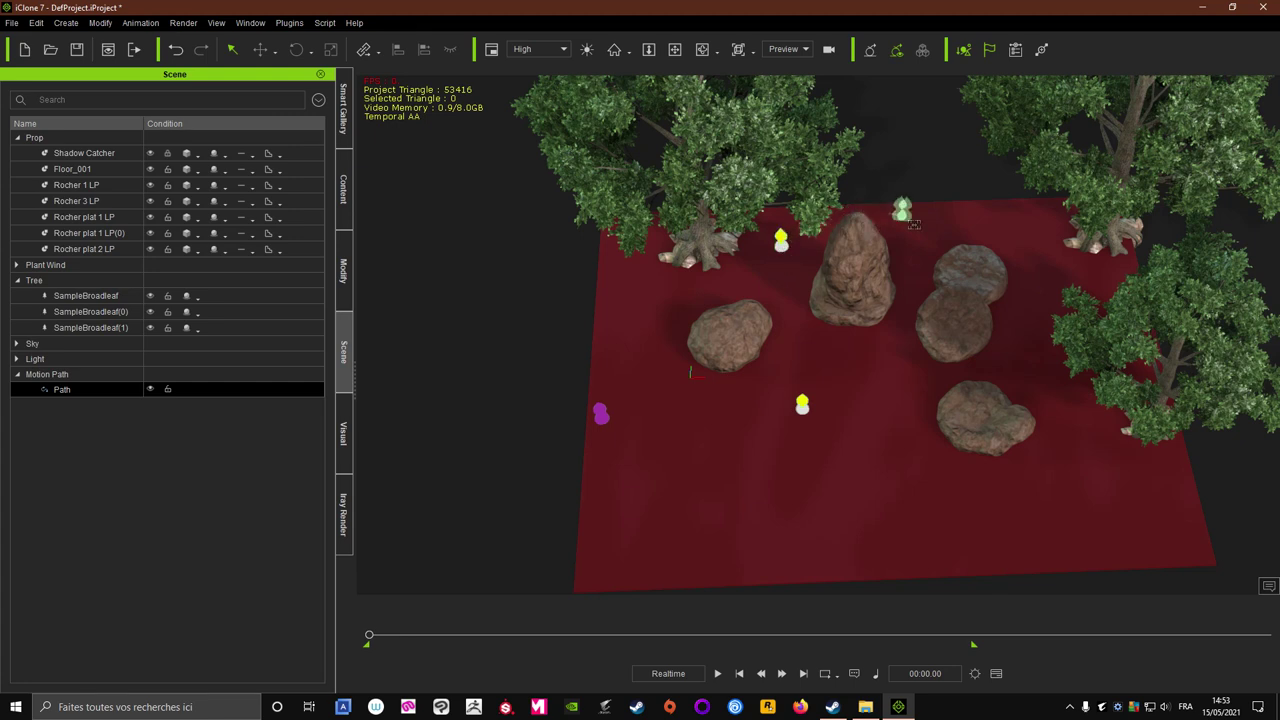
{"action": "left_click", "coordinate": [923, 224]}
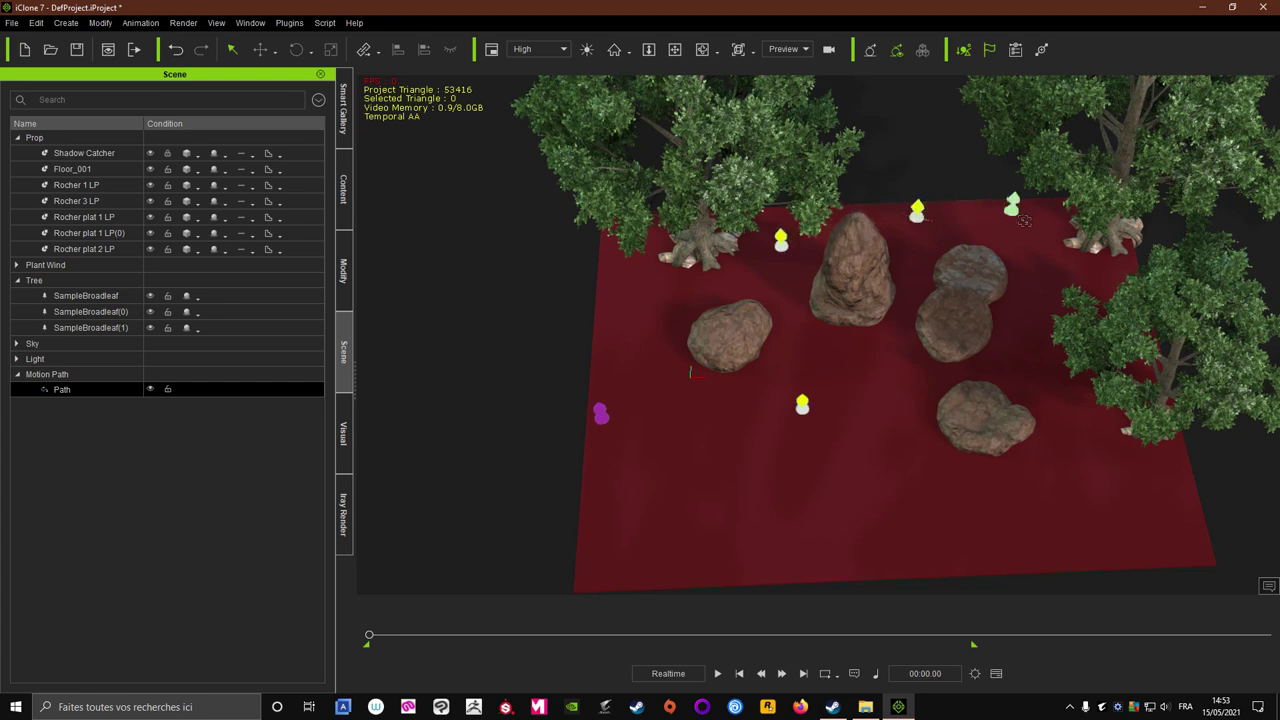
Extend the path with five more points around the flat rocks to the floor's opposite edge and finish it
{"action": "left_click", "coordinate": [1046, 254]}
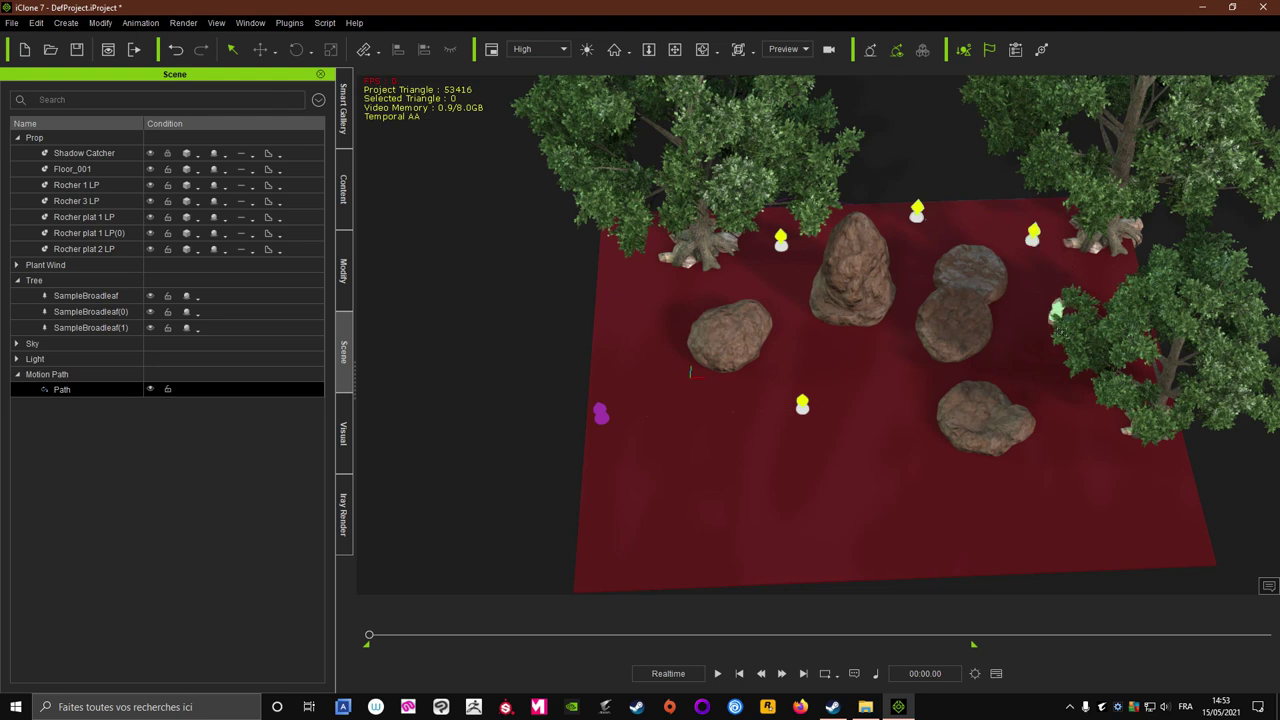
{"action": "left_click", "coordinate": [1060, 336]}
{"action": "left_click", "coordinate": [1055, 400]}
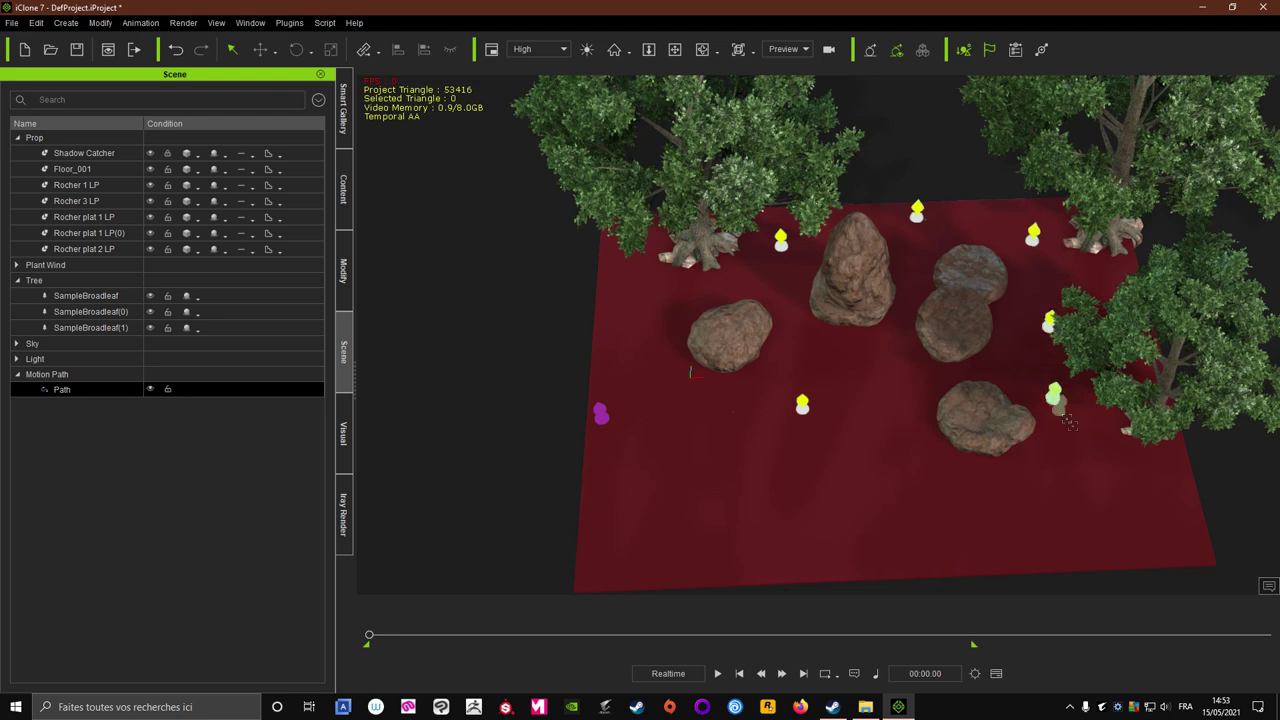
{"action": "left_click", "coordinate": [1096, 482]}
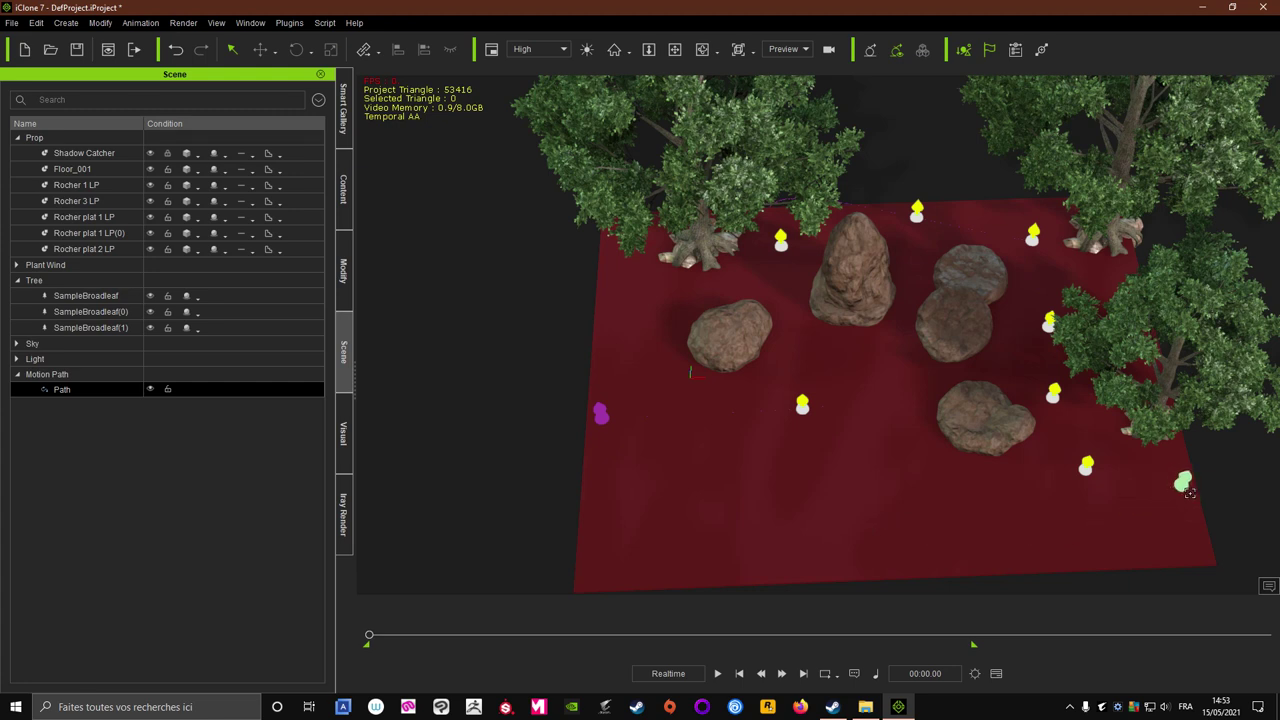
{"action": "left_click", "coordinate": [1189, 493]}
{"action": "right_click", "coordinate": [1255, 490]}
Enable point editing on the path and move the point beside the tall rock slightly
{"action": "mouse_move", "coordinate": [844, 548]}
{"action": "right_mouse_down"}
{"action": "mouse_move", "coordinate": [812, 317]}
{"action": "mouse_move", "coordinate": [994, 389]}
{"action": "right_mouse_up"}
{"action": "right_click_drag", "start_coordinate": [951, 331], "coordinate": [1001, 265]}
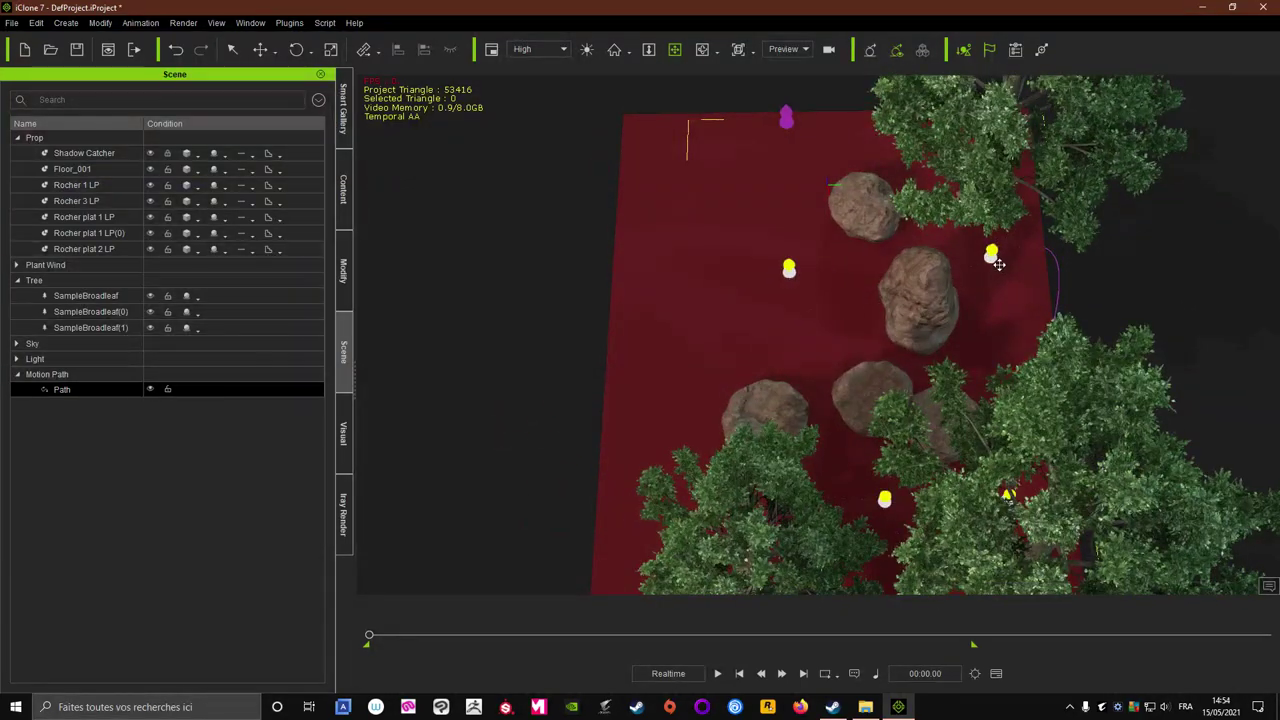
{"action": "right_click", "coordinate": [992, 258]}
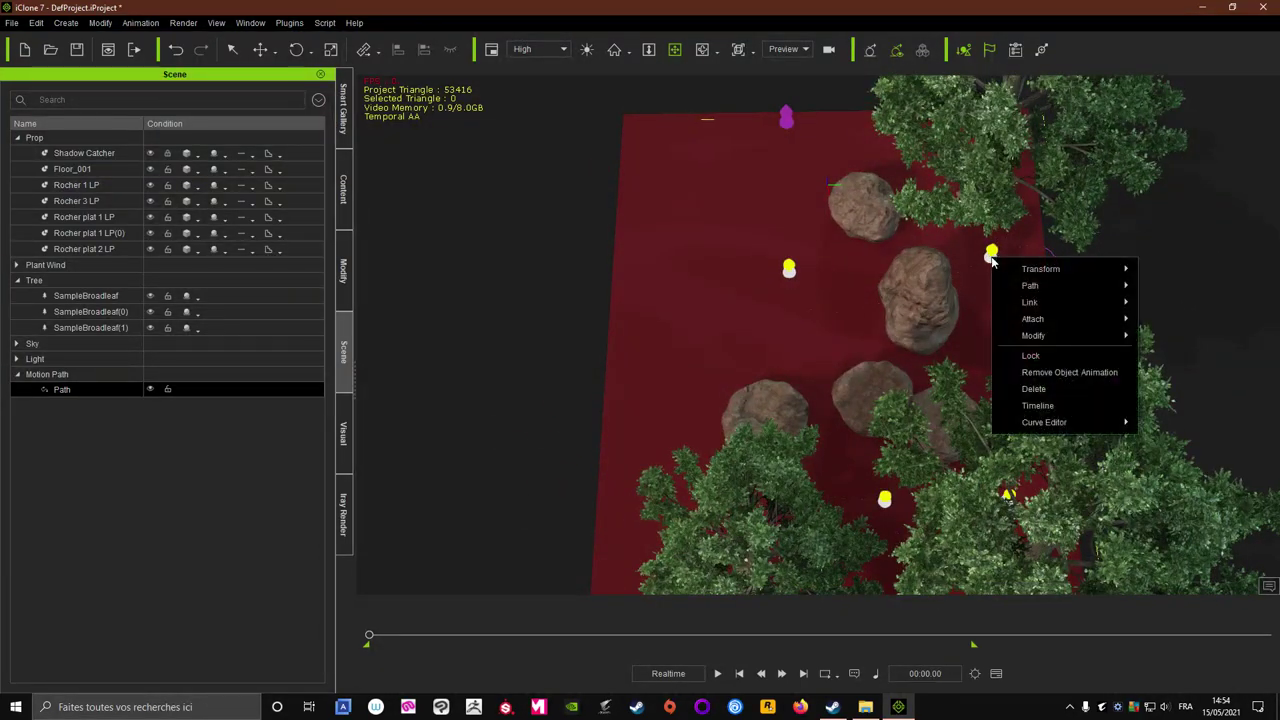
{"action": "left_click", "coordinate": [893, 300]}
{"action": "right_click_drag", "start_coordinate": [892, 286], "coordinate": [1075, 268]}
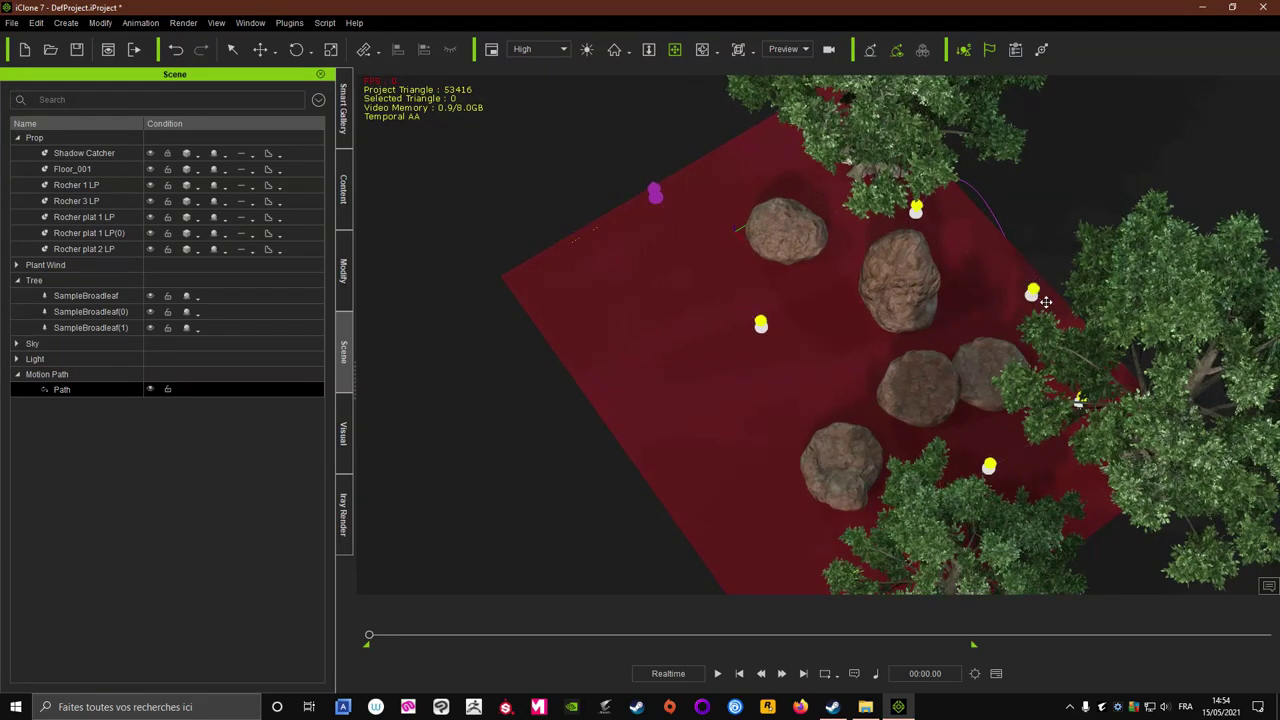
{"action": "left_click", "coordinate": [343, 270]}
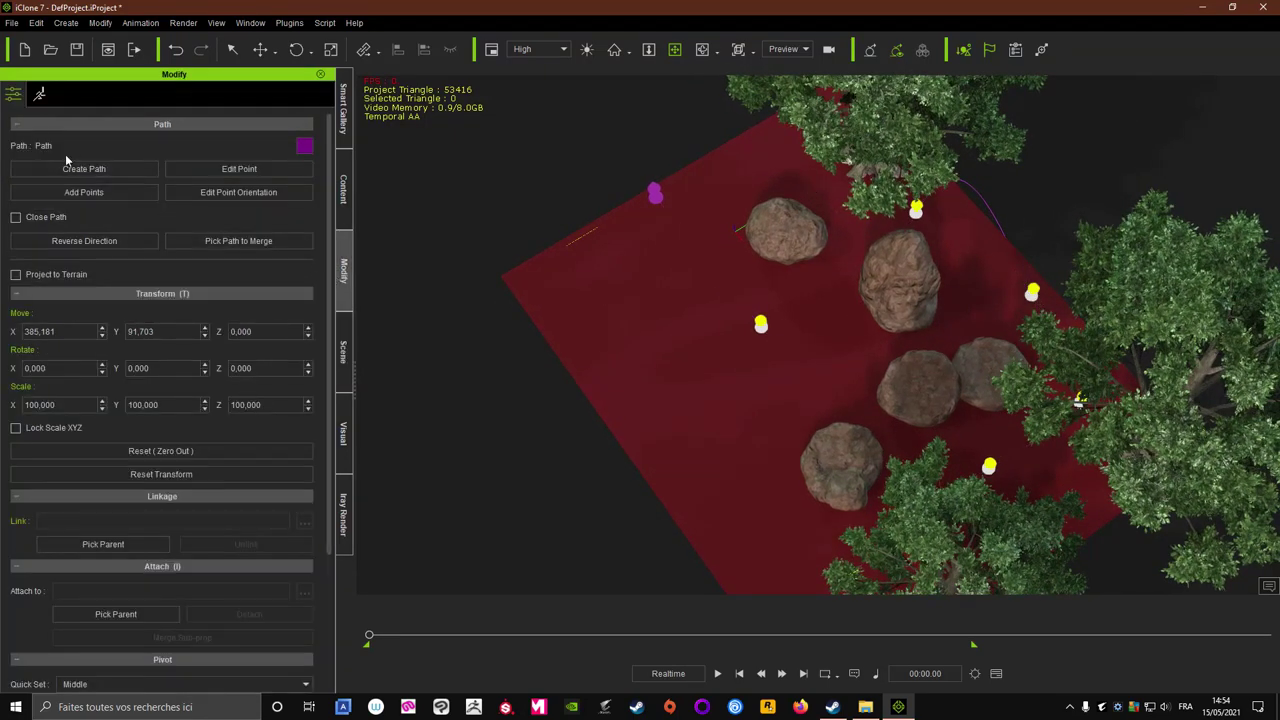
{"action": "left_click", "coordinate": [239, 169]}
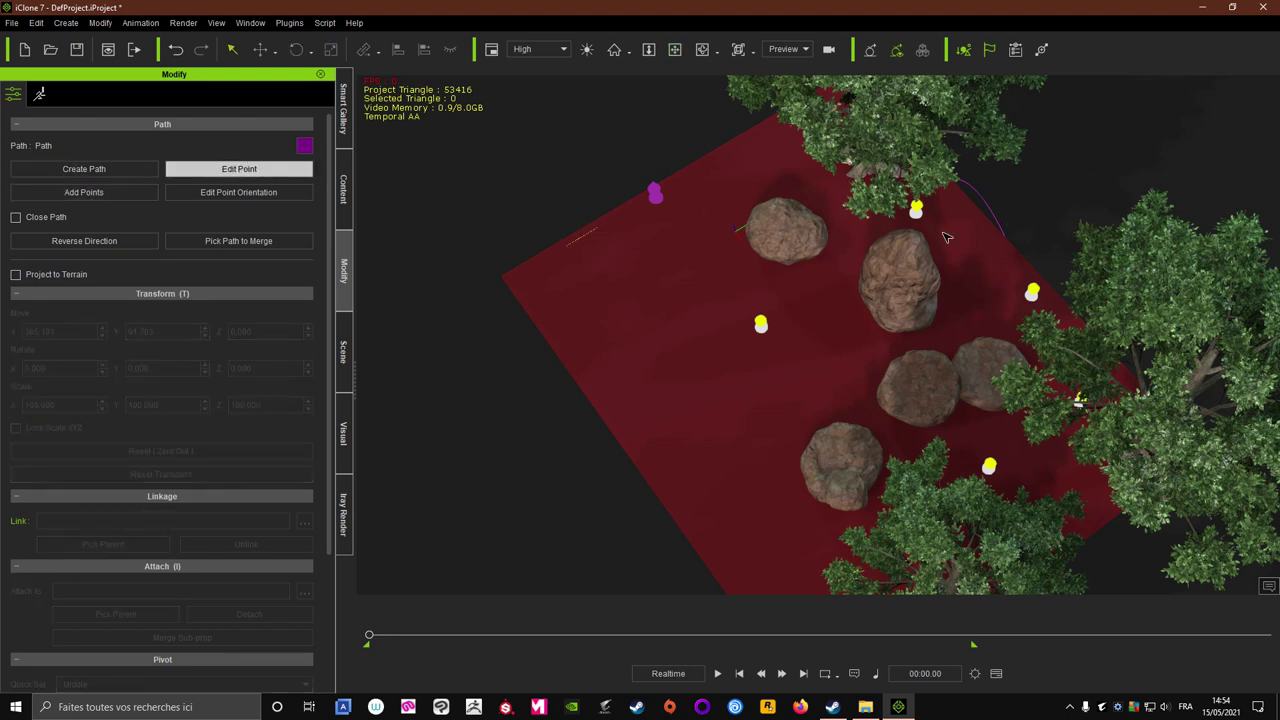
{"action": "left_click", "coordinate": [917, 210]}
{"action": "left_click_drag", "start_coordinate": [936, 232], "coordinate": [957, 253]}
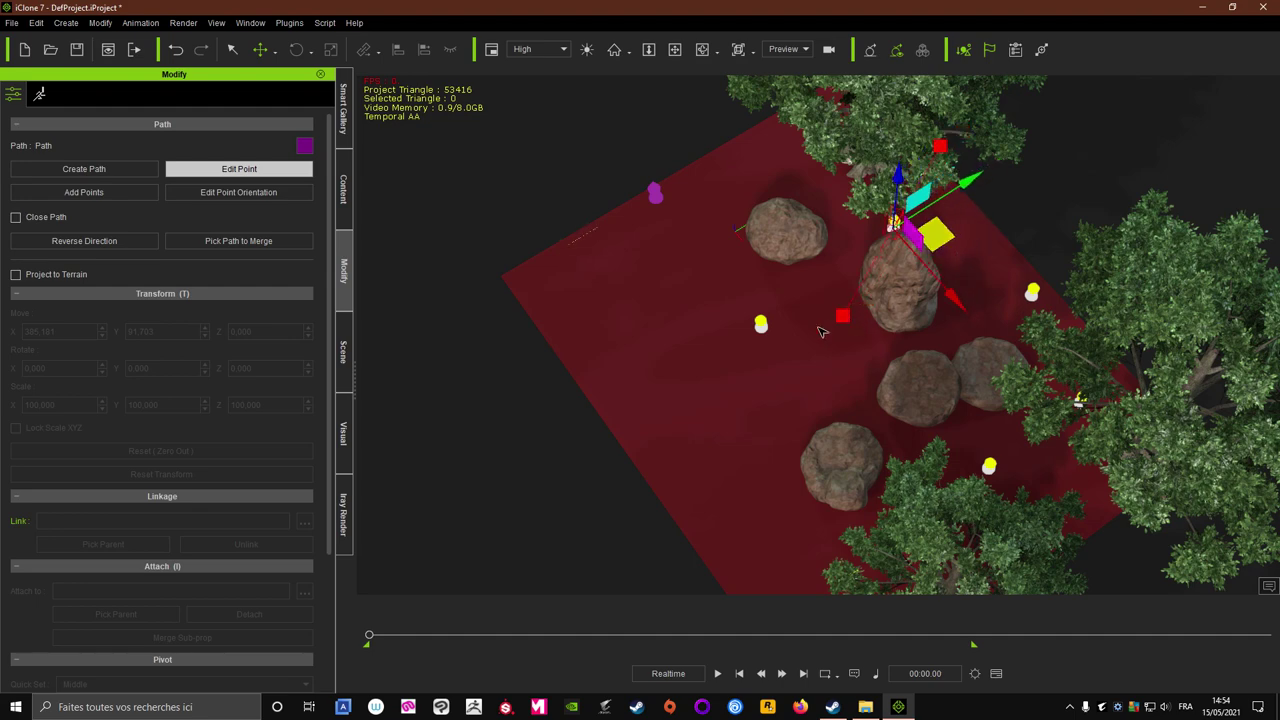
Shift the same path point further into the gap between the round rock and the tall rock, closer to the round rock
{"action": "right_click_drag", "start_coordinate": [957, 253], "coordinate": [1054, 320]}
{"action": "left_click", "coordinate": [886, 248]}
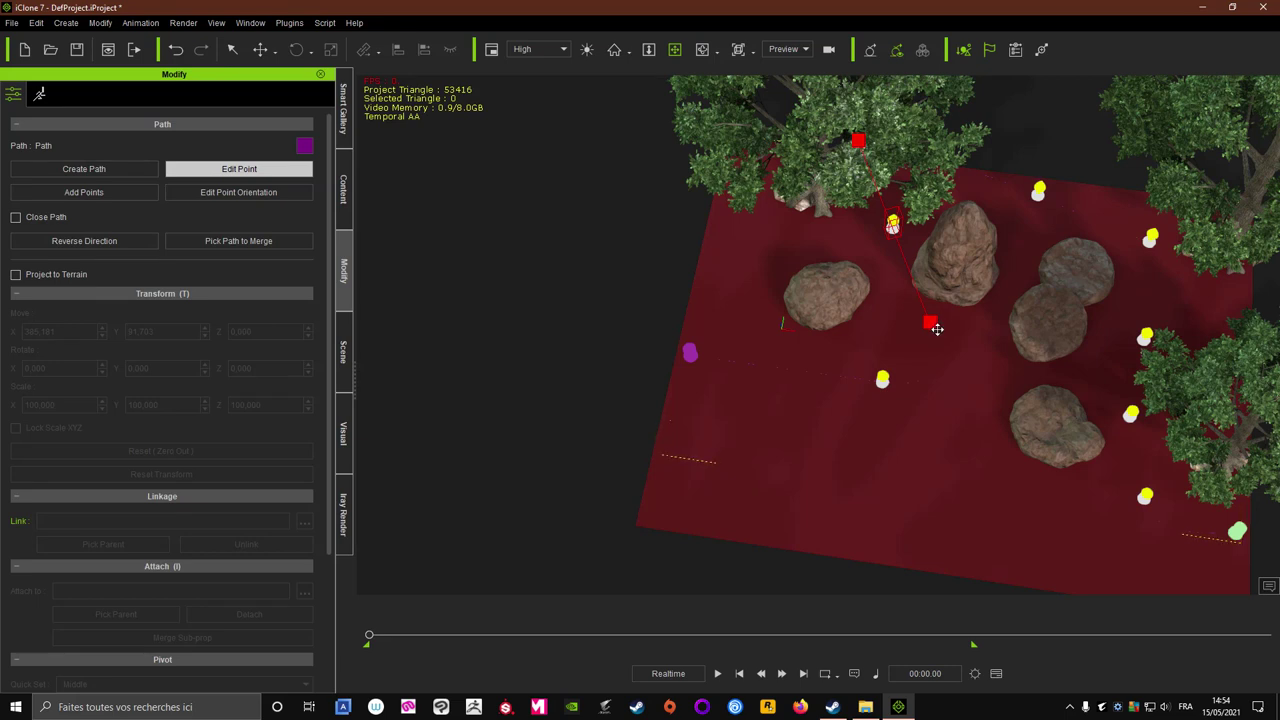
{"action": "middle_click_drag", "start_coordinate": [937, 329], "coordinate": [922, 333]}
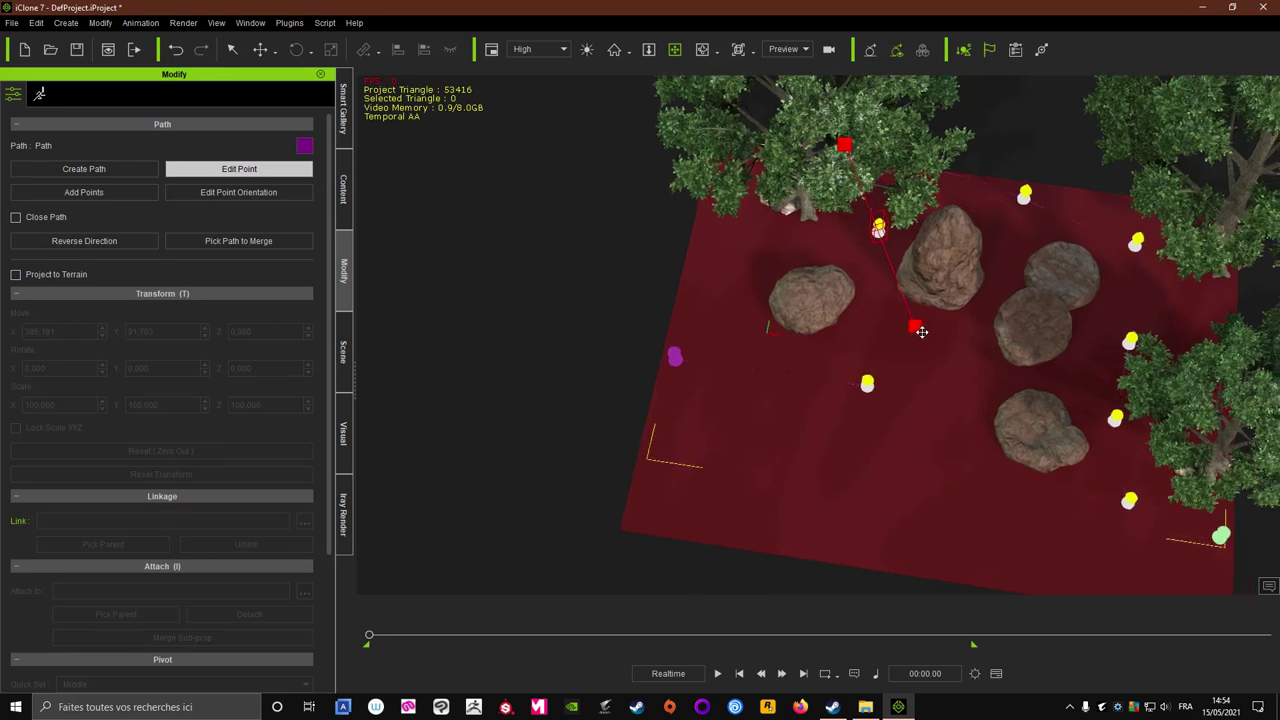
{"action": "left_click", "coordinate": [930, 350]}
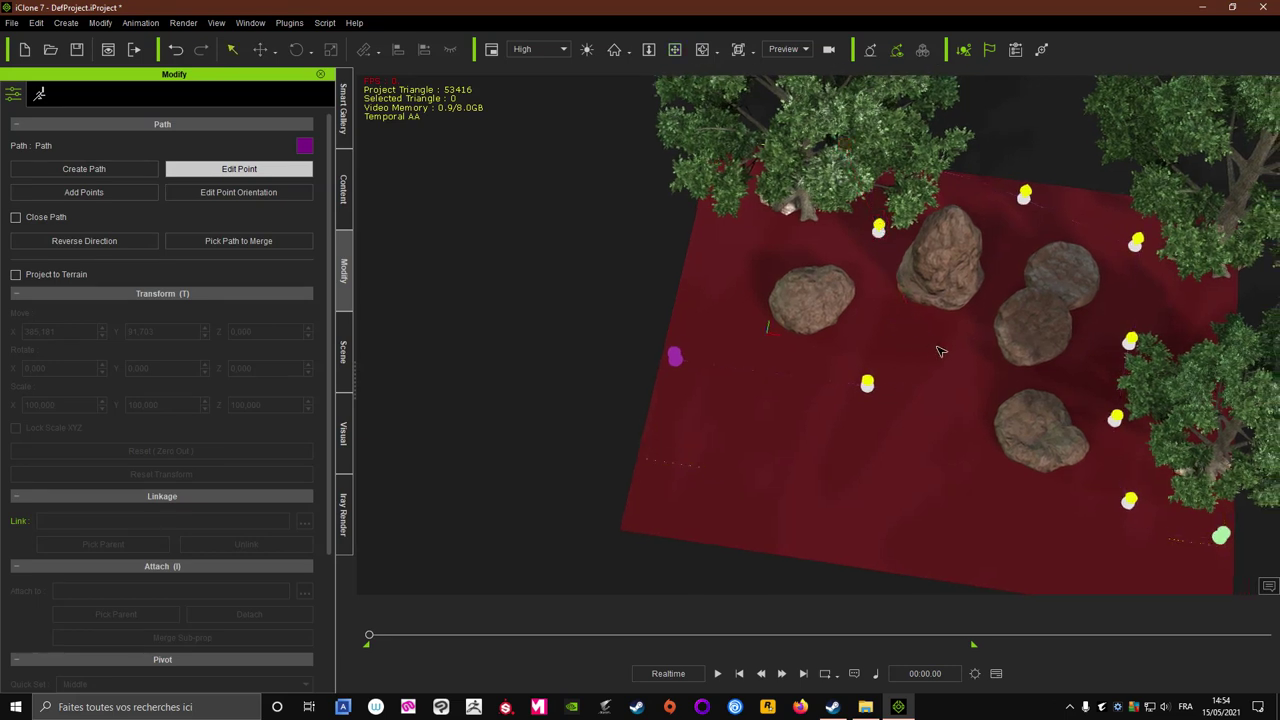
{"action": "left_click", "coordinate": [880, 229]}
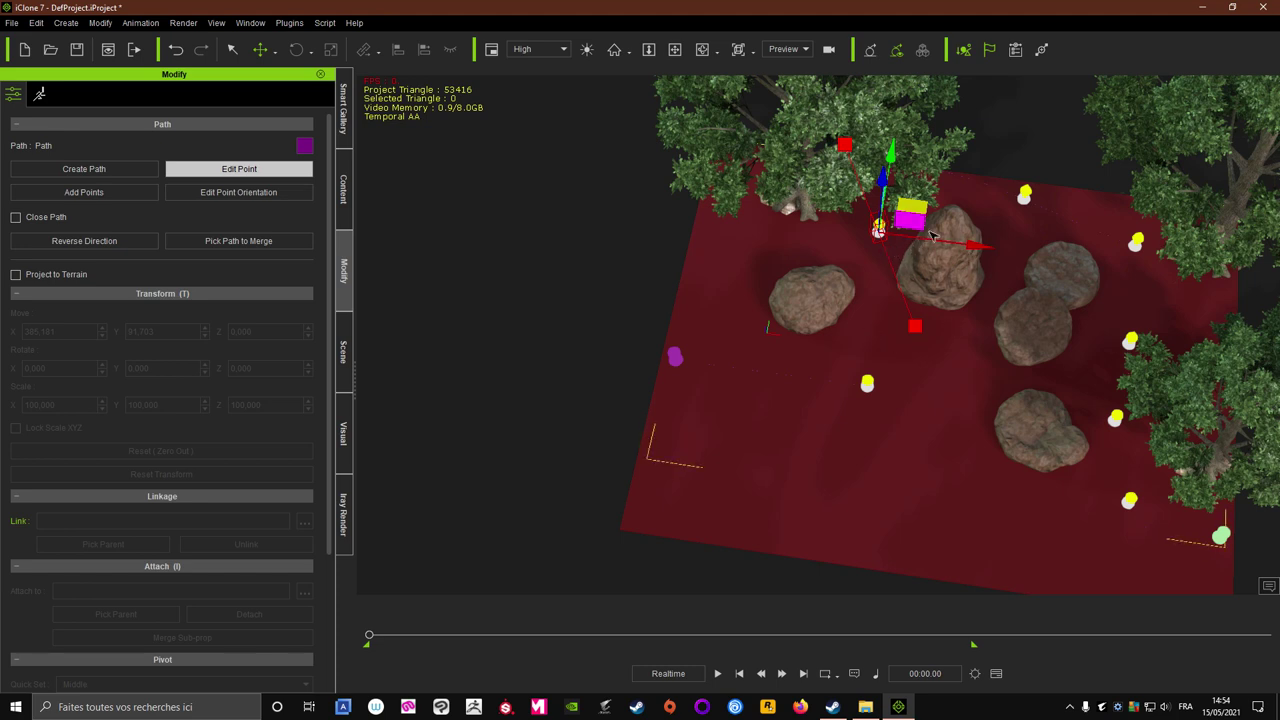
{"action": "left_click_drag", "start_coordinate": [924, 222], "coordinate": [910, 238]}
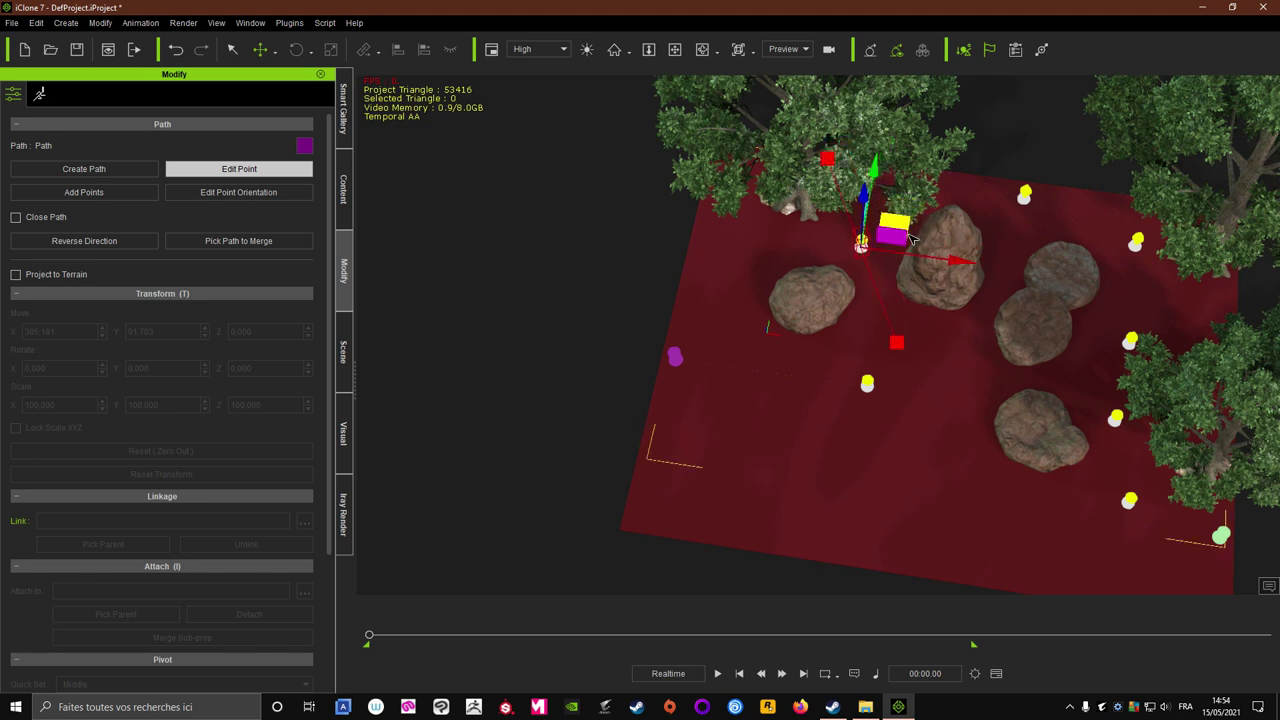
{"action": "right_click_drag", "start_coordinate": [922, 240], "coordinate": [1050, 258]}
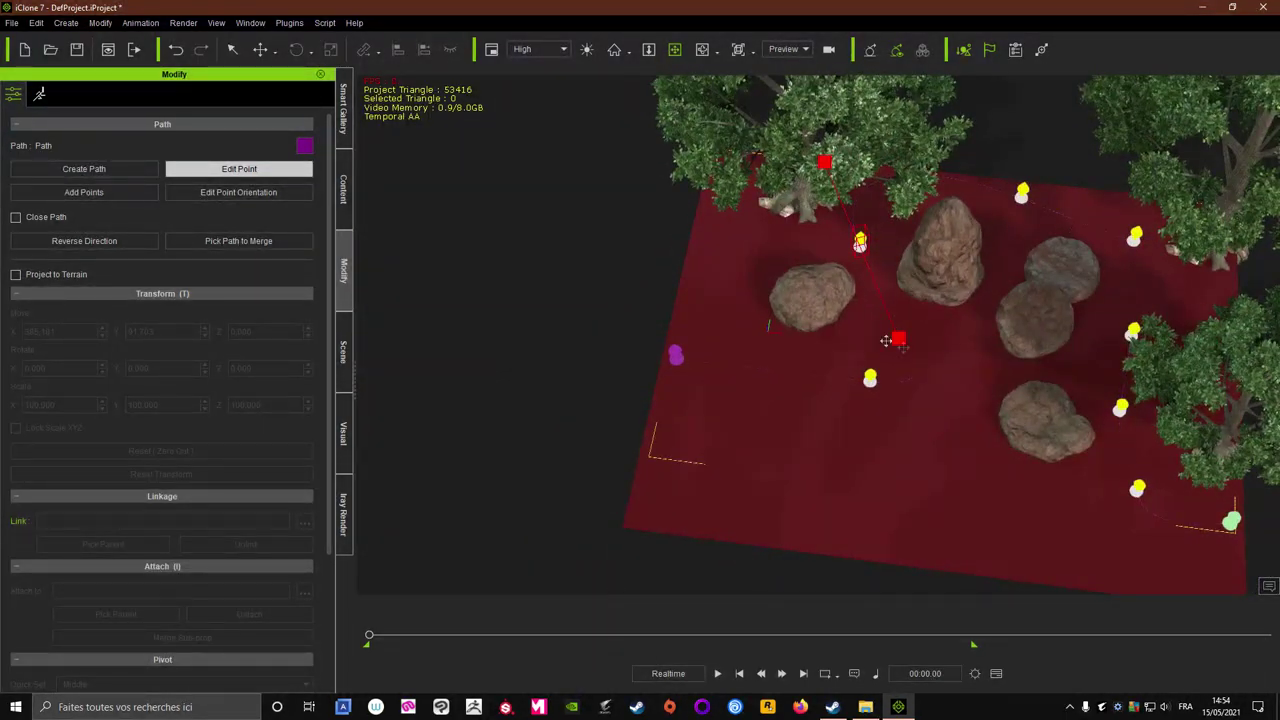
{"action": "mouse_move", "coordinate": [886, 341]}
{"action": "right_mouse_down"}
{"action": "mouse_move", "coordinate": [862, 365]}
{"action": "mouse_move", "coordinate": [919, 364]}
{"action": "mouse_move", "coordinate": [899, 333]}
{"action": "mouse_move", "coordinate": [876, 339]}
{"action": "right_mouse_up"}
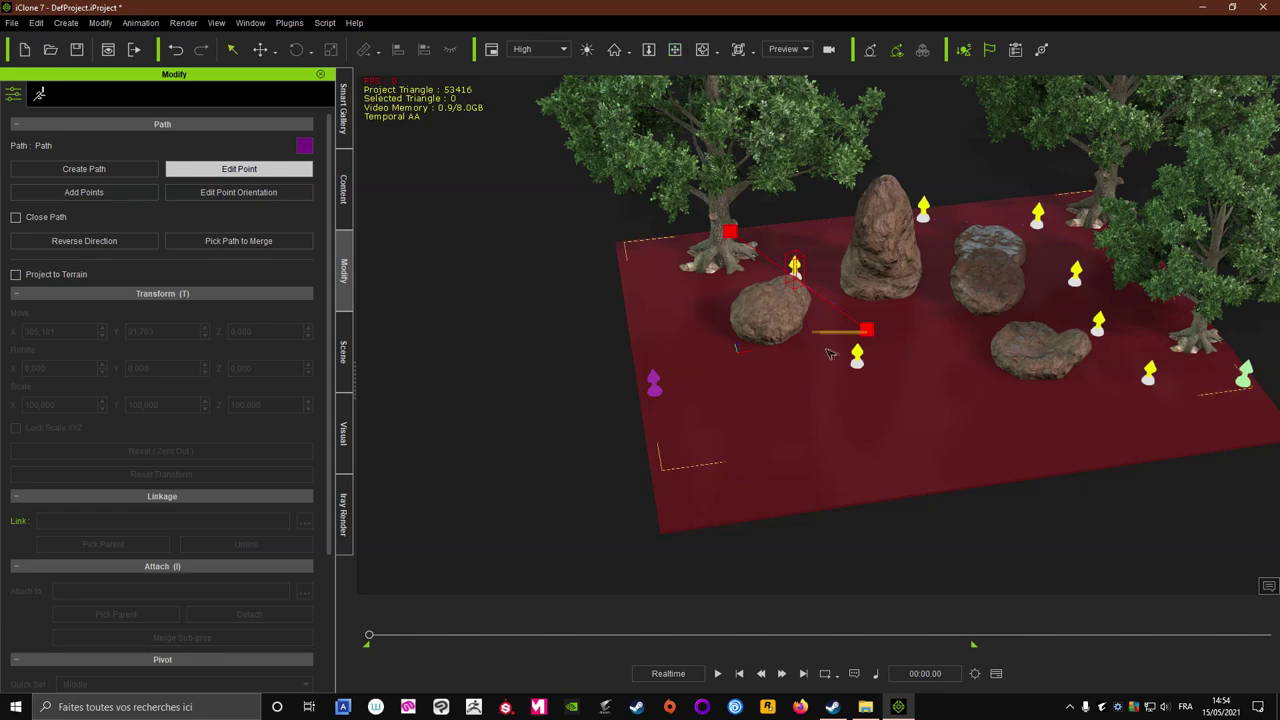
{"action": "left_click", "coordinate": [880, 353]}
{"action": "right_click_drag", "start_coordinate": [785, 330], "coordinate": [553, 263]}
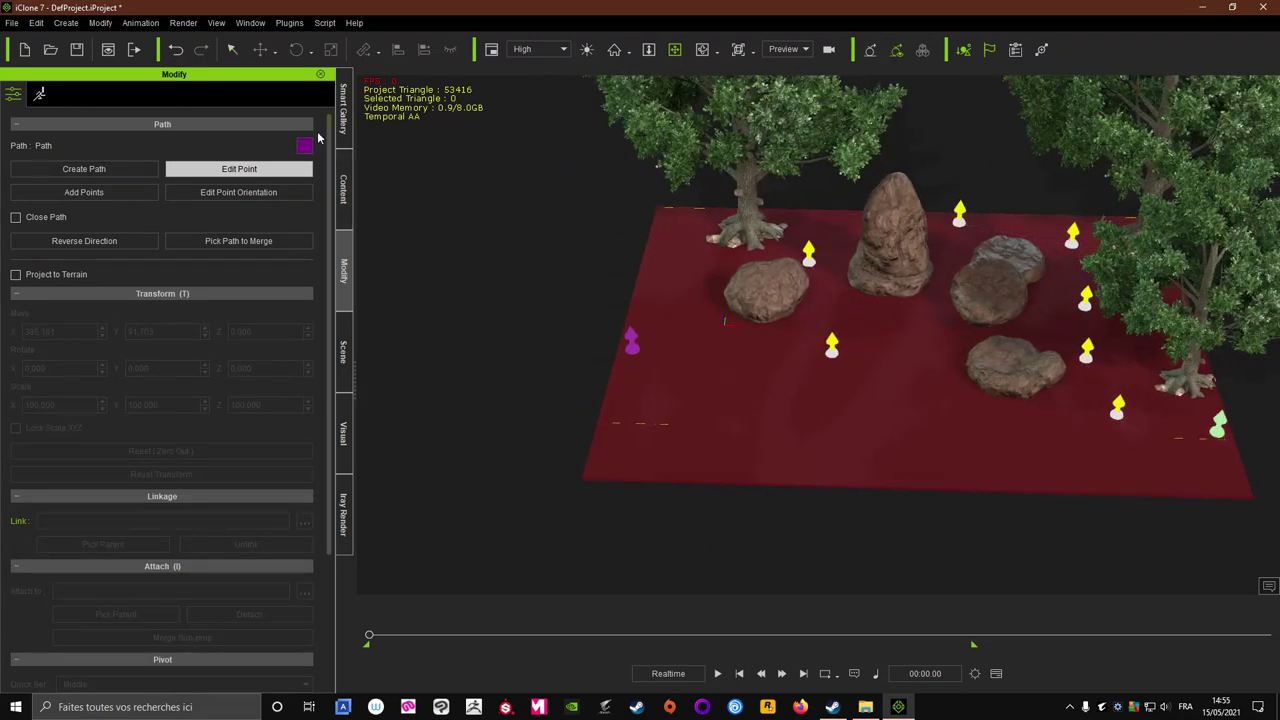
Add the custom LIRAY avatar from the content library to the scene
{"action": "left_click", "coordinate": [343, 188]}
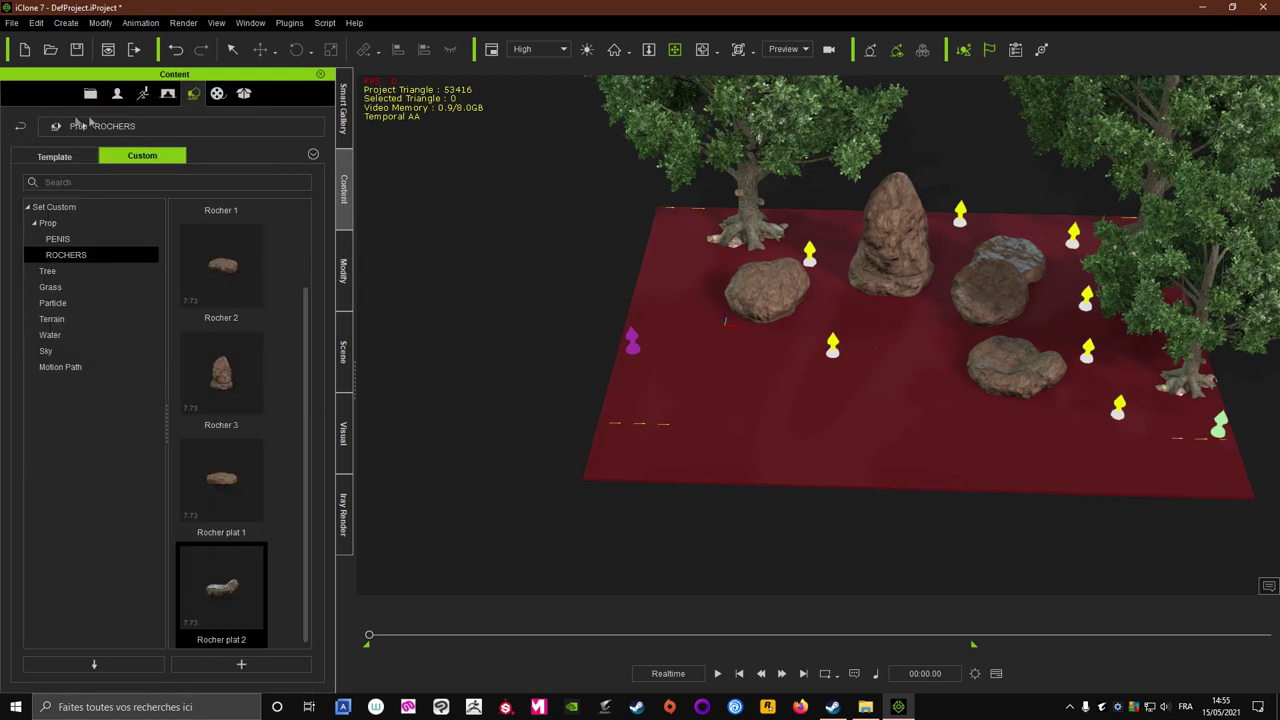
{"action": "left_click", "coordinate": [117, 94]}
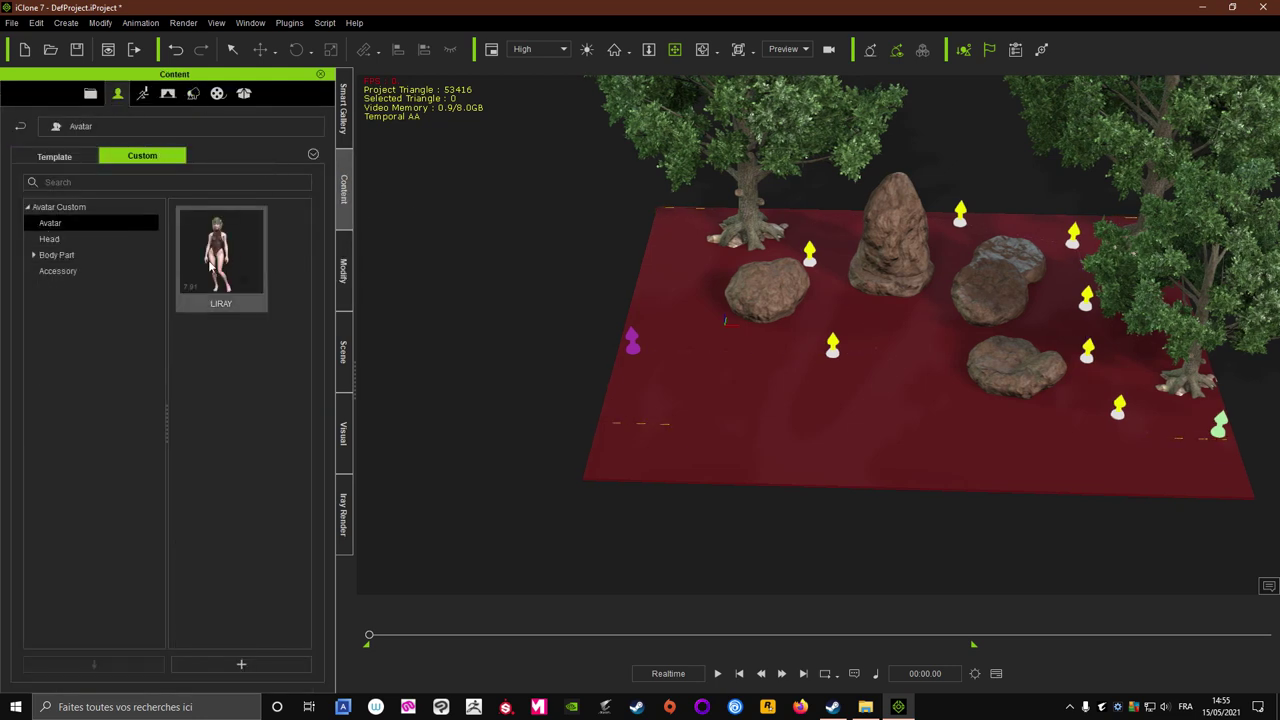
{"action": "left_click_drag", "start_coordinate": [210, 262], "coordinate": [476, 284]}
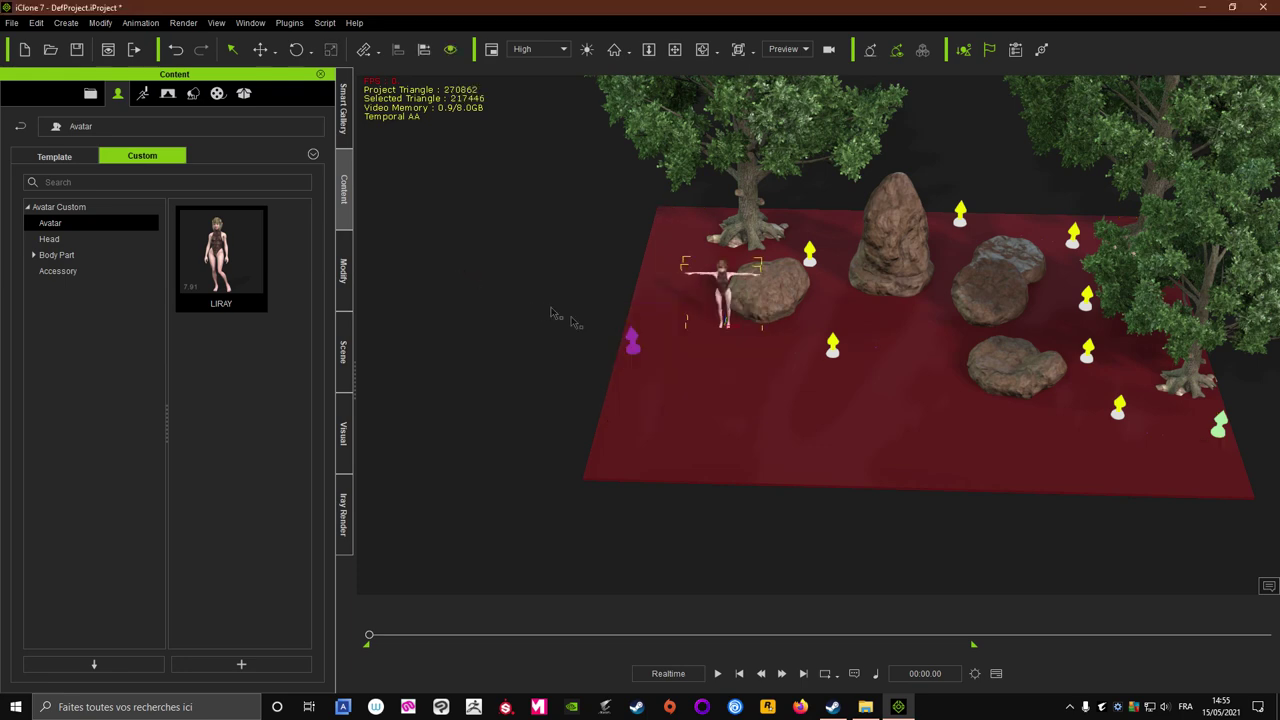
{"action": "scroll", "coordinate": [553, 313], "scroll_direction": "up", "scroll_amount": 3}
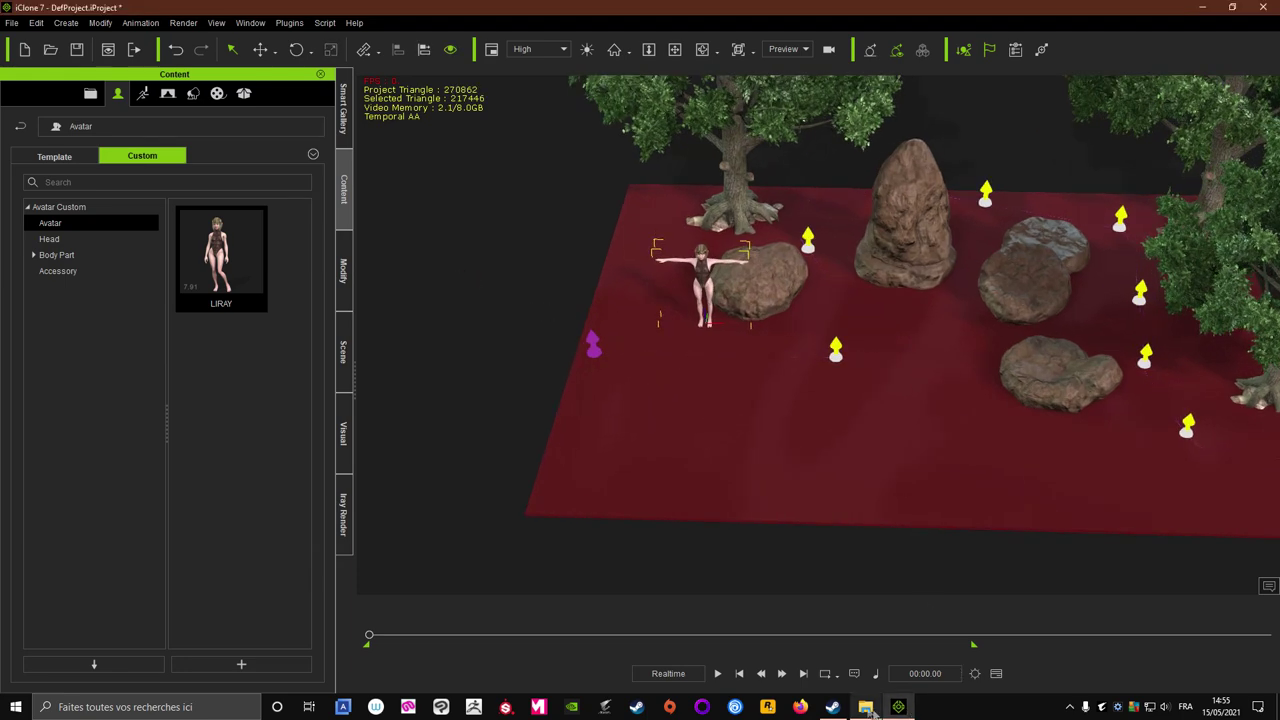
Apply Bottes T1, Brassard T1 and Armure Torse T1 from the Liray Tenue 1 folder in File Explorer to the avatar
{"action": "left_click", "coordinate": [865, 707]}
{"action": "left_click_drag", "start_coordinate": [476, 268], "coordinate": [294, 182]}
{"action": "left_click_drag", "start_coordinate": [321, 330], "coordinate": [708, 287]}
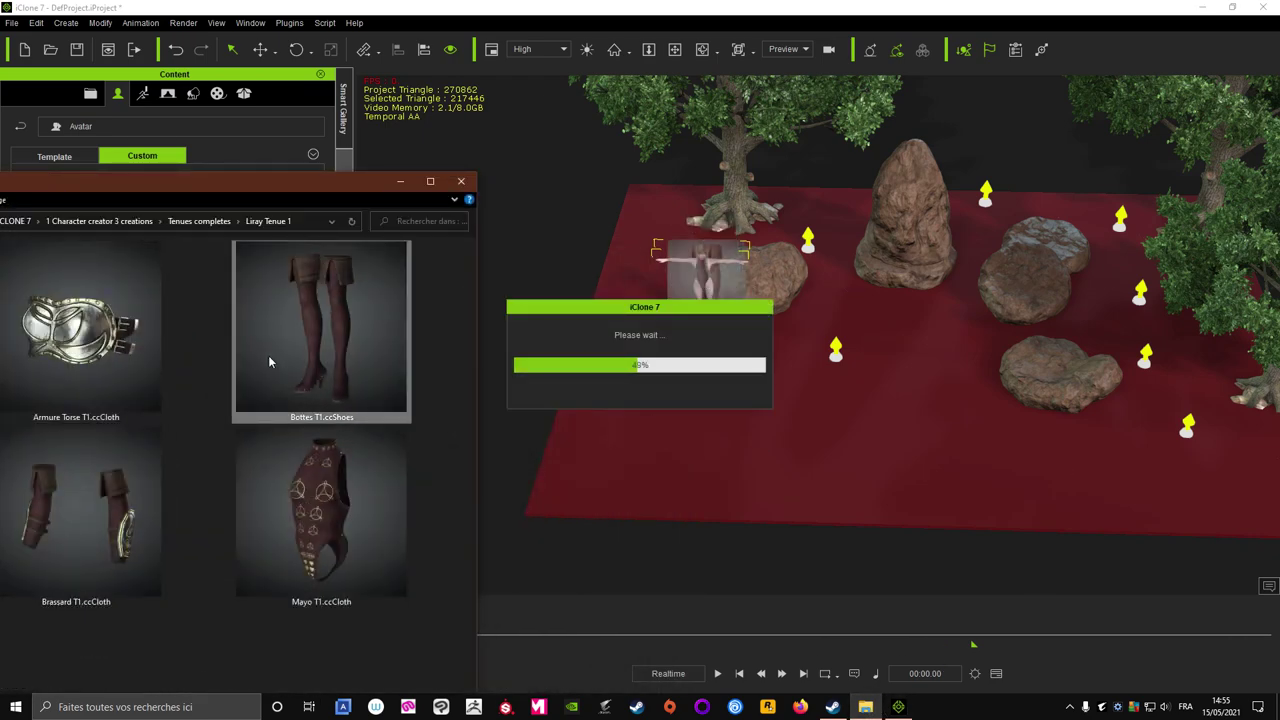
{"action": "left_click_drag", "start_coordinate": [151, 503], "coordinate": [705, 271]}
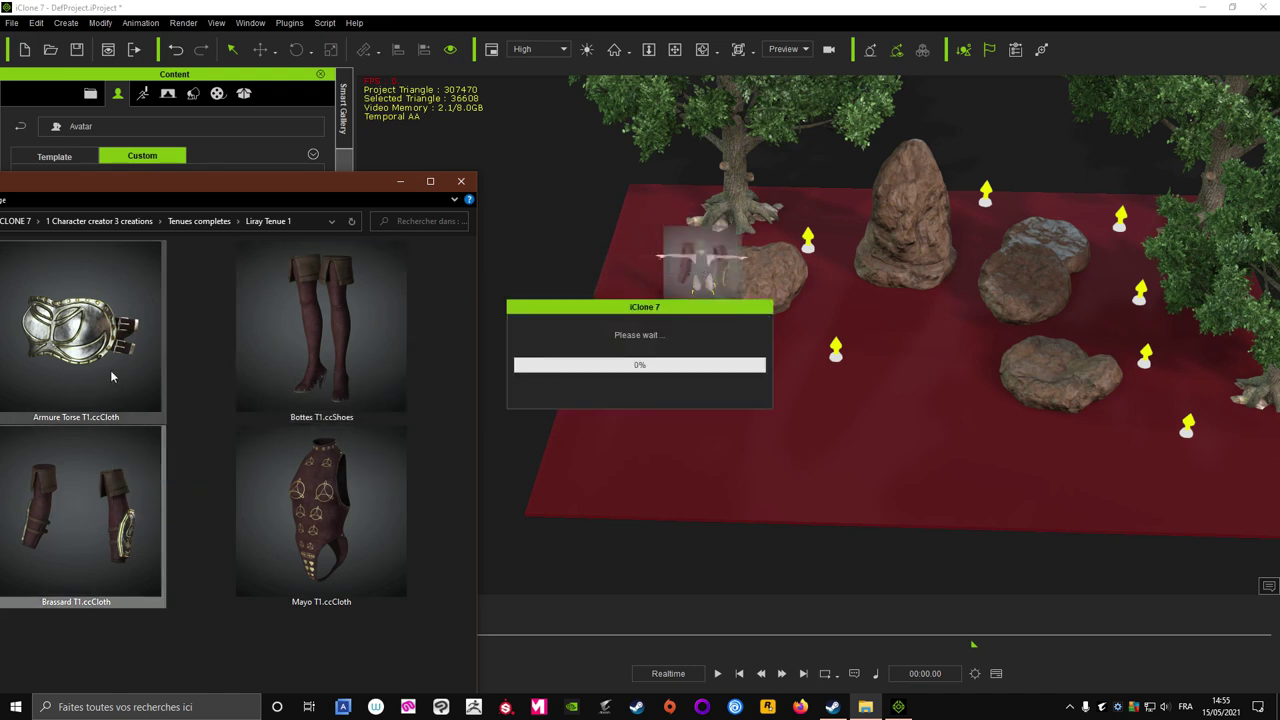
{"action": "left_click_drag", "start_coordinate": [119, 366], "coordinate": [703, 270]}
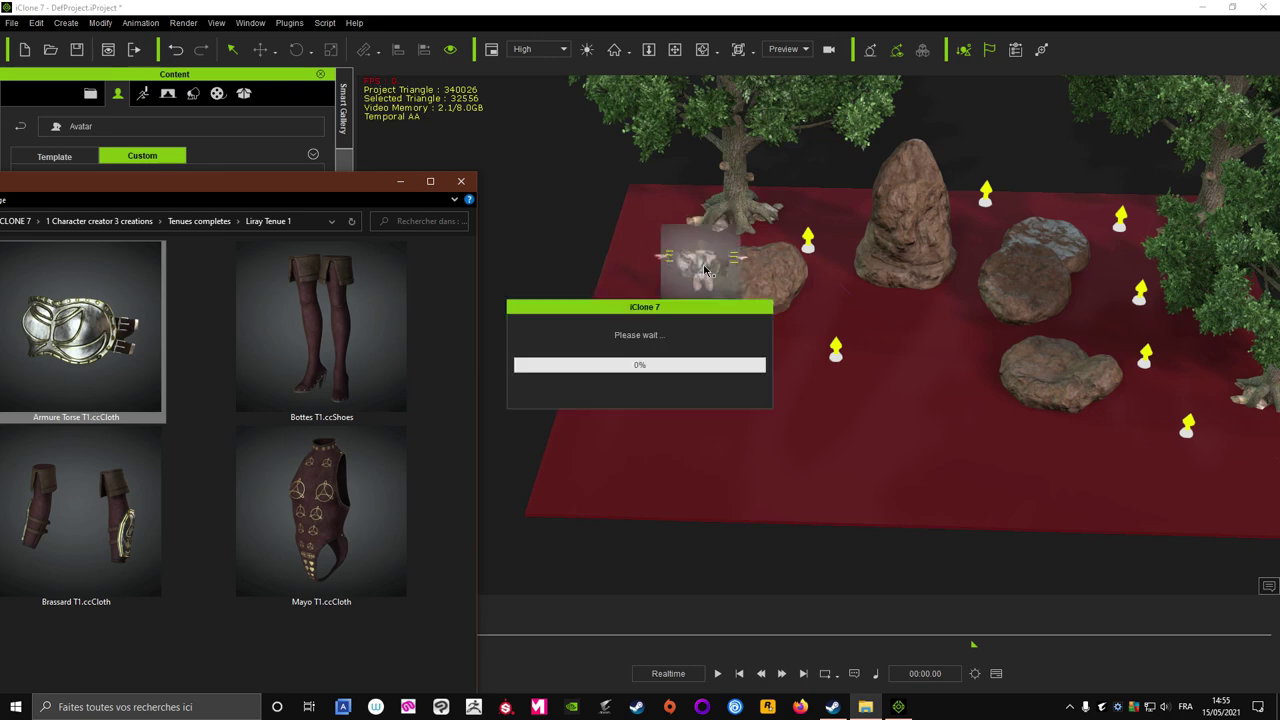
{"action": "left_click", "coordinate": [399, 183]}
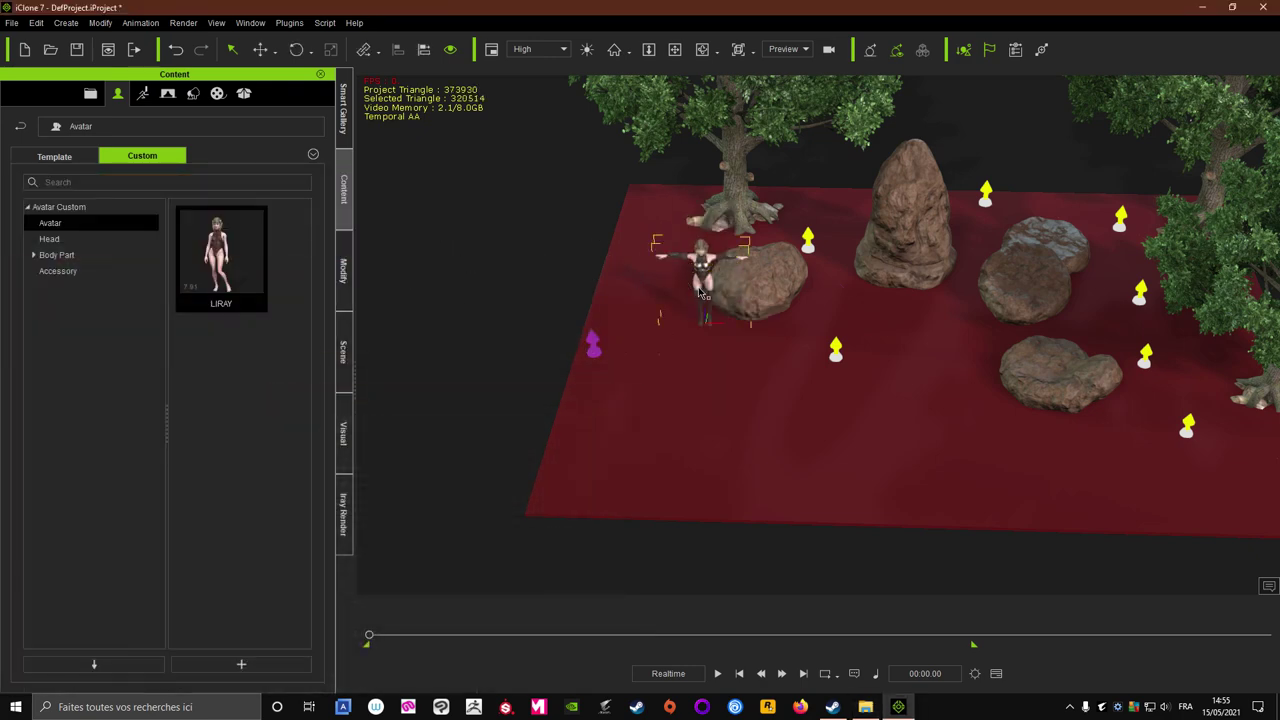
Attach the LIRAY avatar to the motion path by picking the path at its purple start point
{"action": "left_click", "coordinate": [492, 283]}
{"action": "left_click", "coordinate": [700, 288]}
{"action": "left_click", "coordinate": [615, 55]}
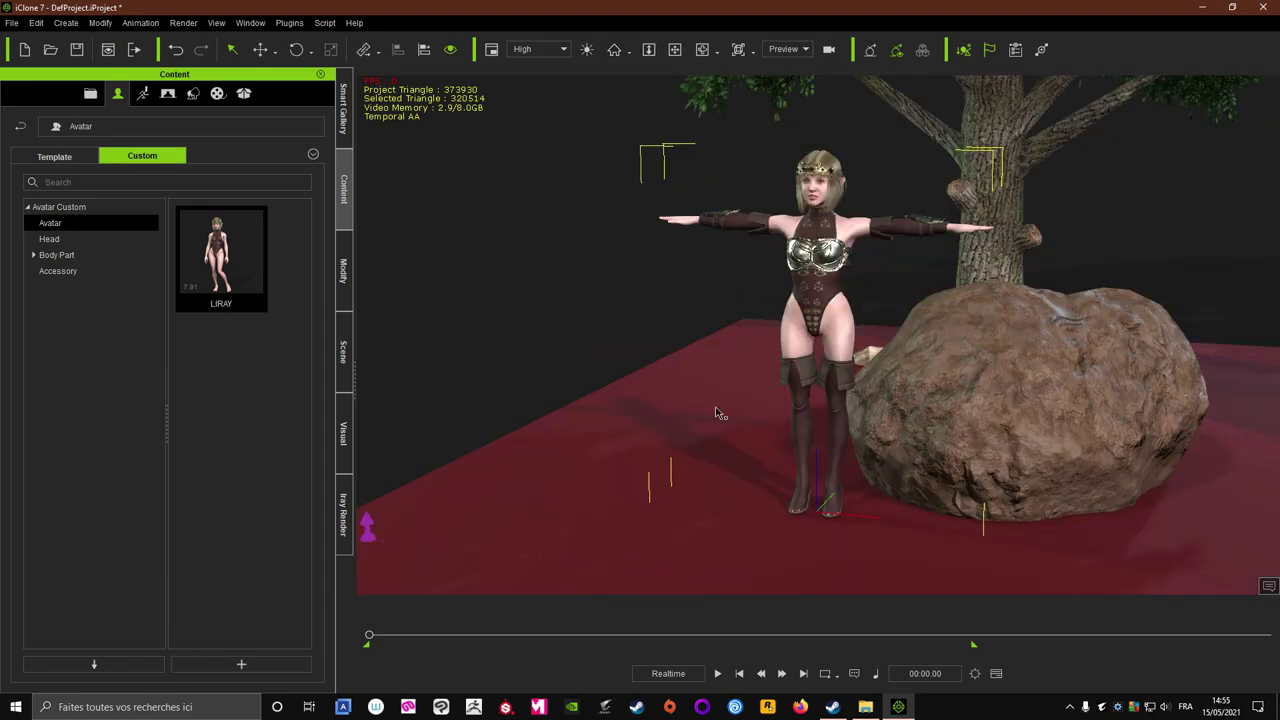
{"action": "right_click_drag", "start_coordinate": [703, 428], "coordinate": [992, 552]}
{"action": "right_click_drag", "start_coordinate": [890, 385], "coordinate": [654, 337]}
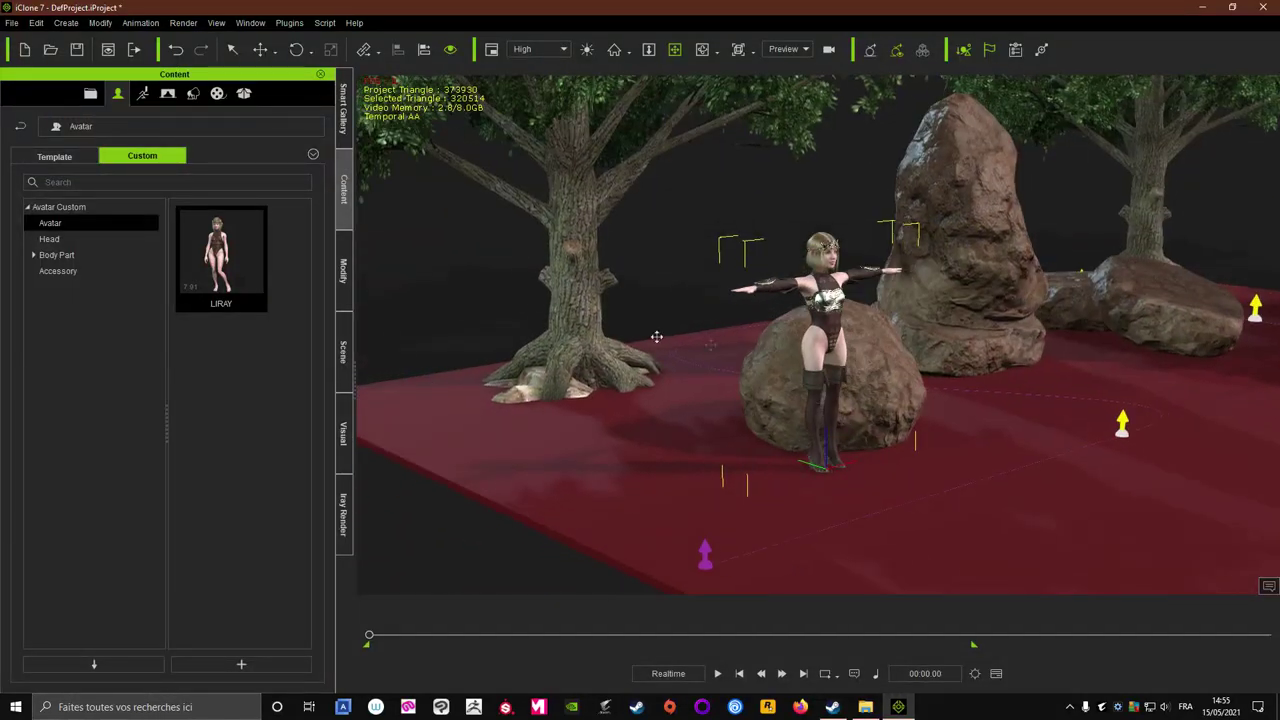
{"action": "left_click", "coordinate": [344, 270]}
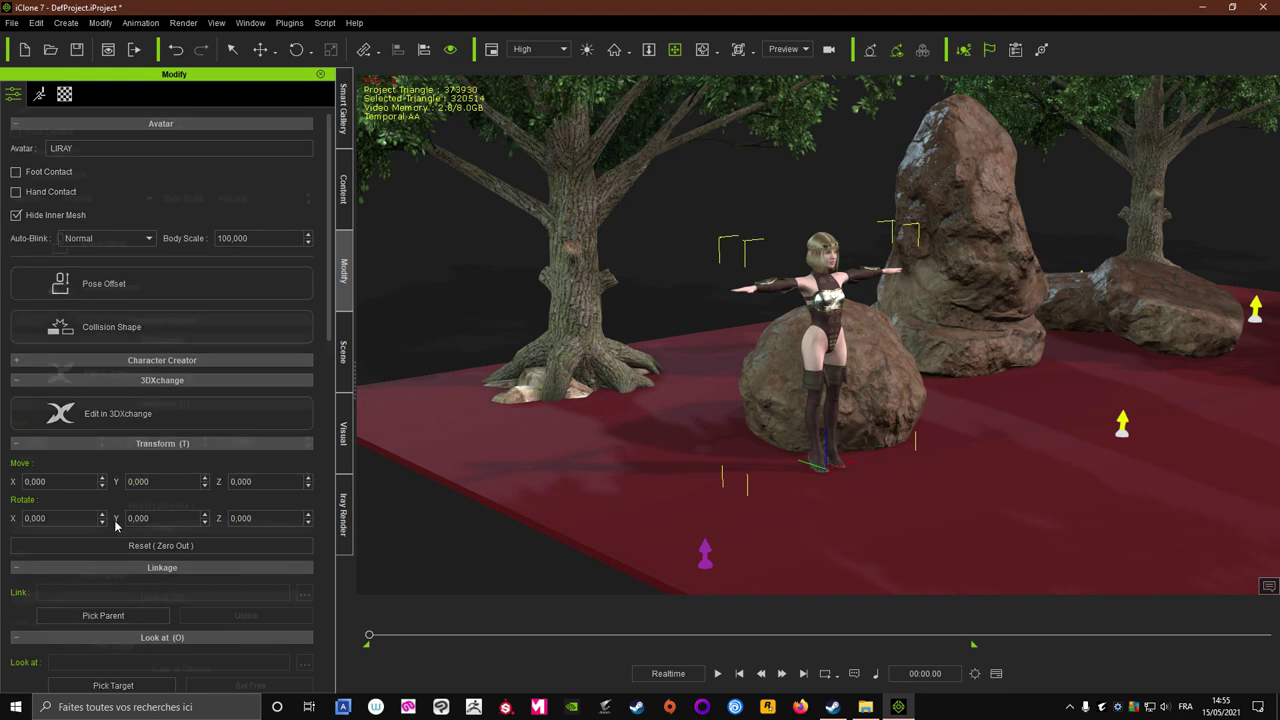
{"action": "scroll", "coordinate": [78, 527], "scroll_direction": "down", "scroll_amount": 5}
{"action": "scroll", "coordinate": [85, 527], "scroll_direction": "down", "scroll_amount": 6}
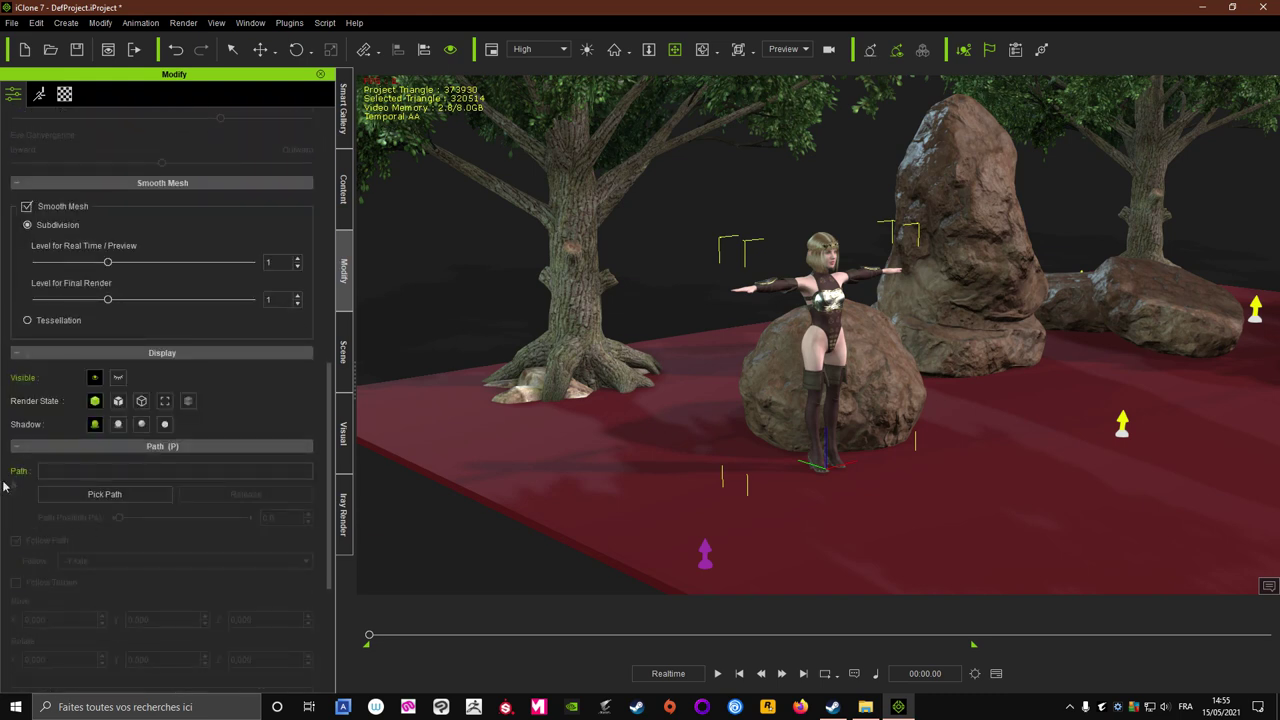
{"action": "left_click", "coordinate": [84, 493]}
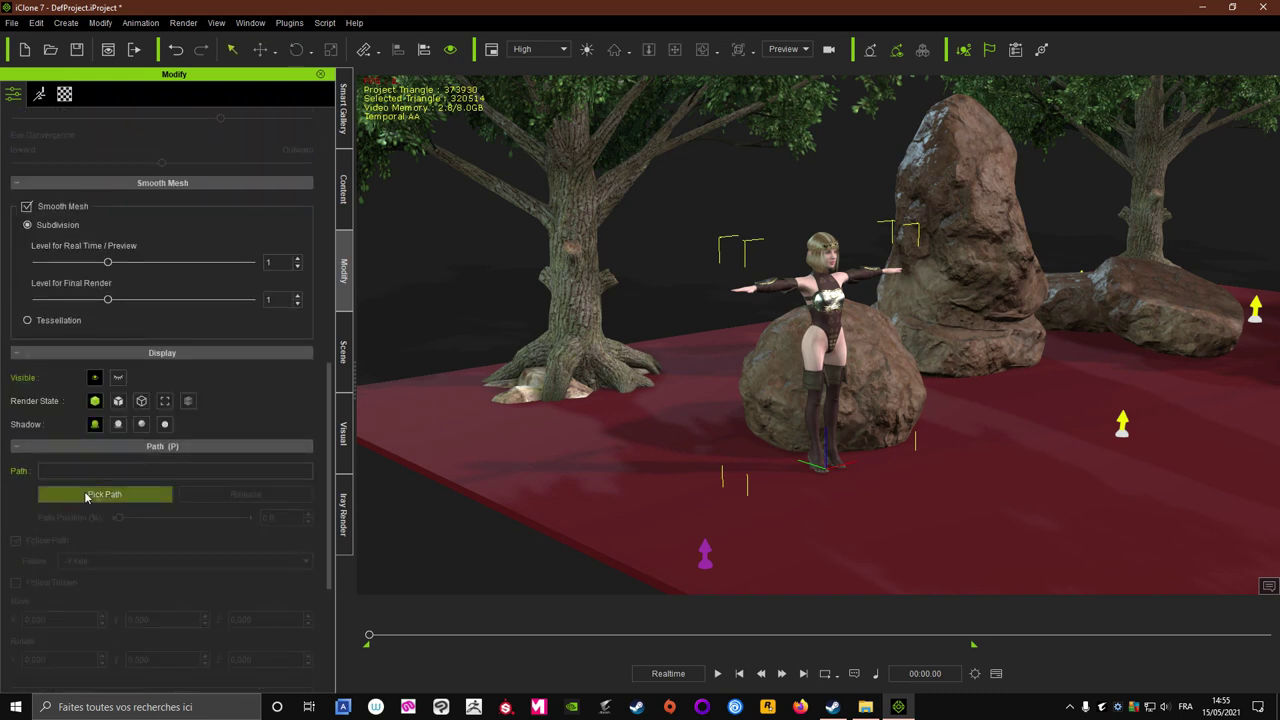
{"action": "left_click", "coordinate": [710, 567]}
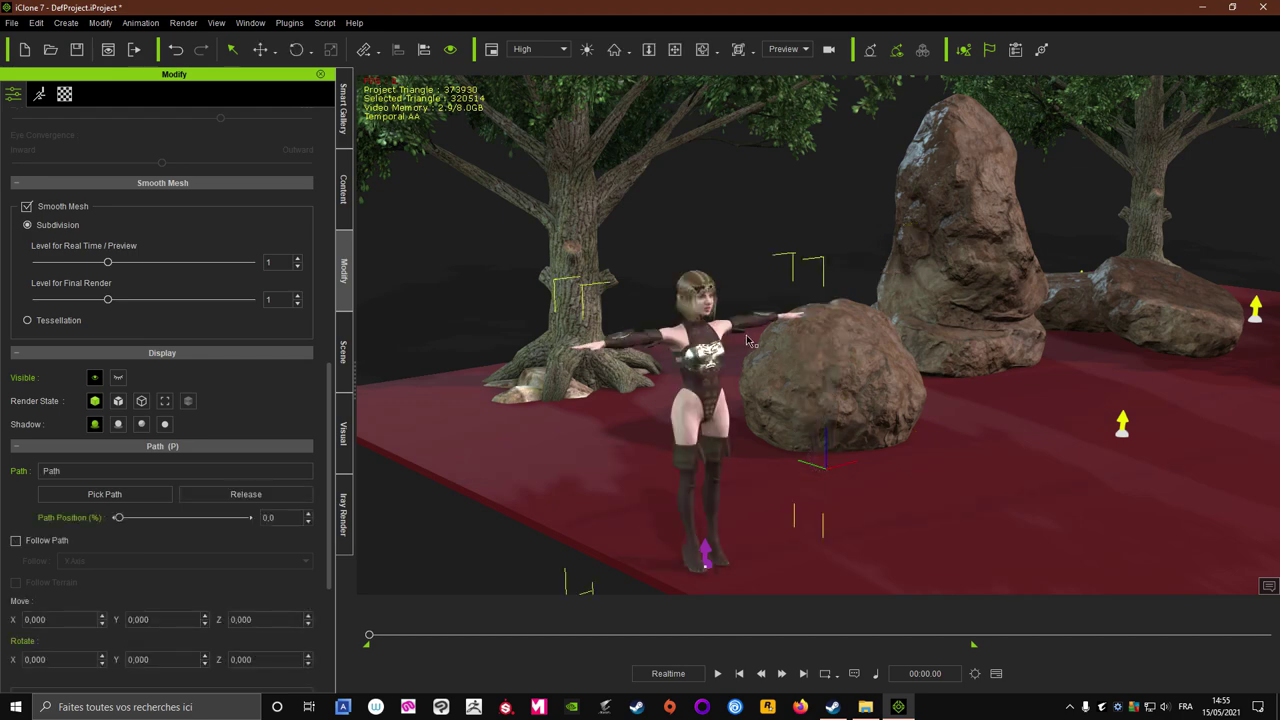
Enable Follow Path for the avatar, try the Y Axis, and set the follow direction to -Y Axis
{"action": "scroll", "coordinate": [750, 341], "scroll_direction": "down", "scroll_amount": 2}
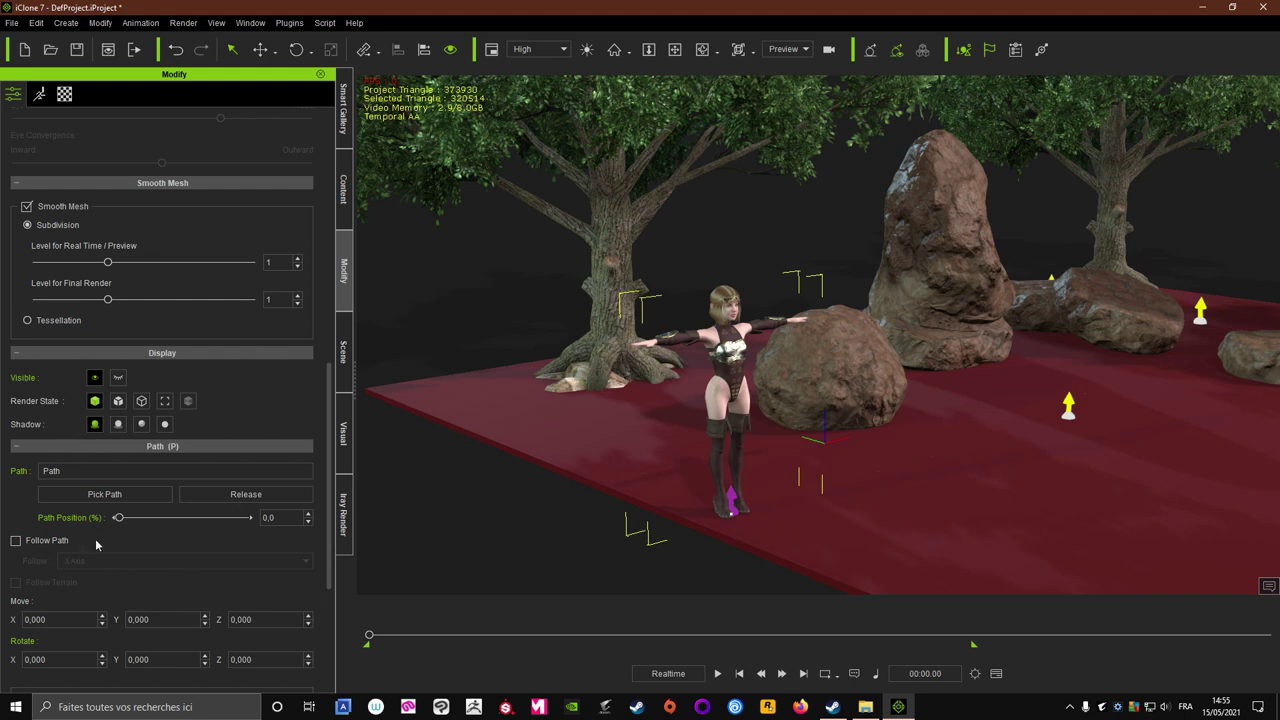
{"action": "left_click", "coordinate": [15, 542]}
{"action": "left_click", "coordinate": [70, 566]}
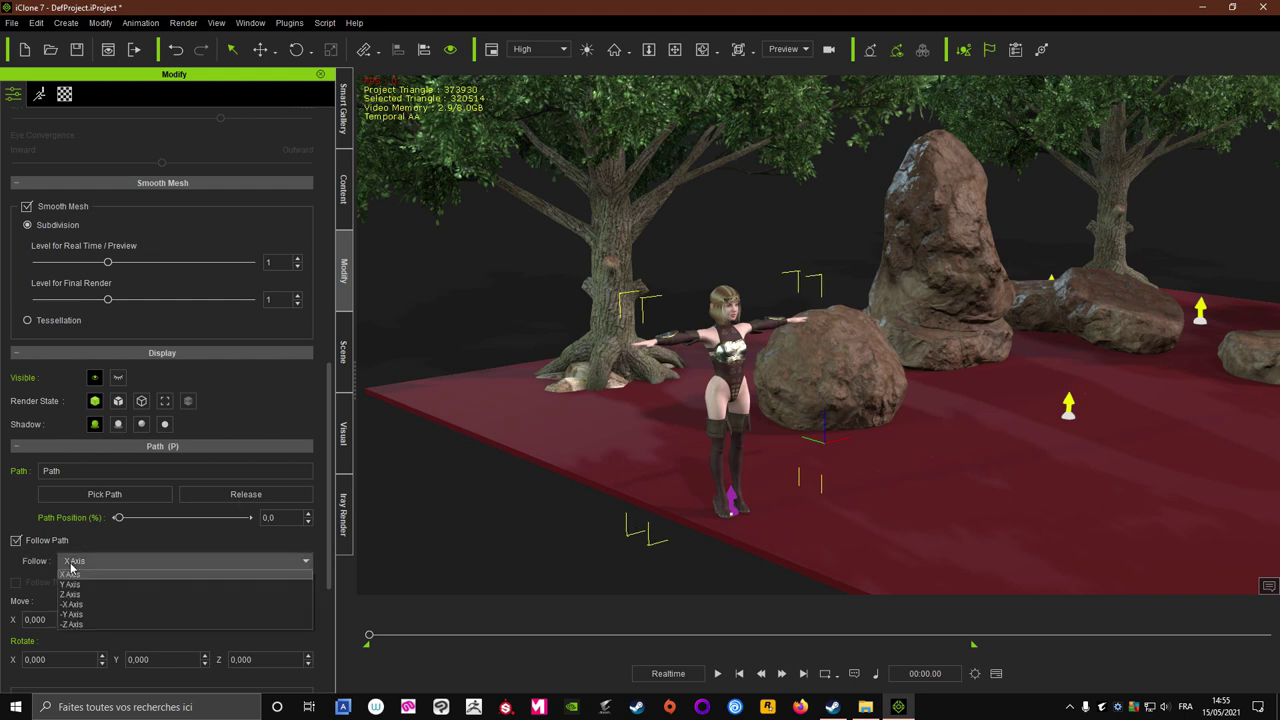
{"action": "left_click", "coordinate": [70, 584]}
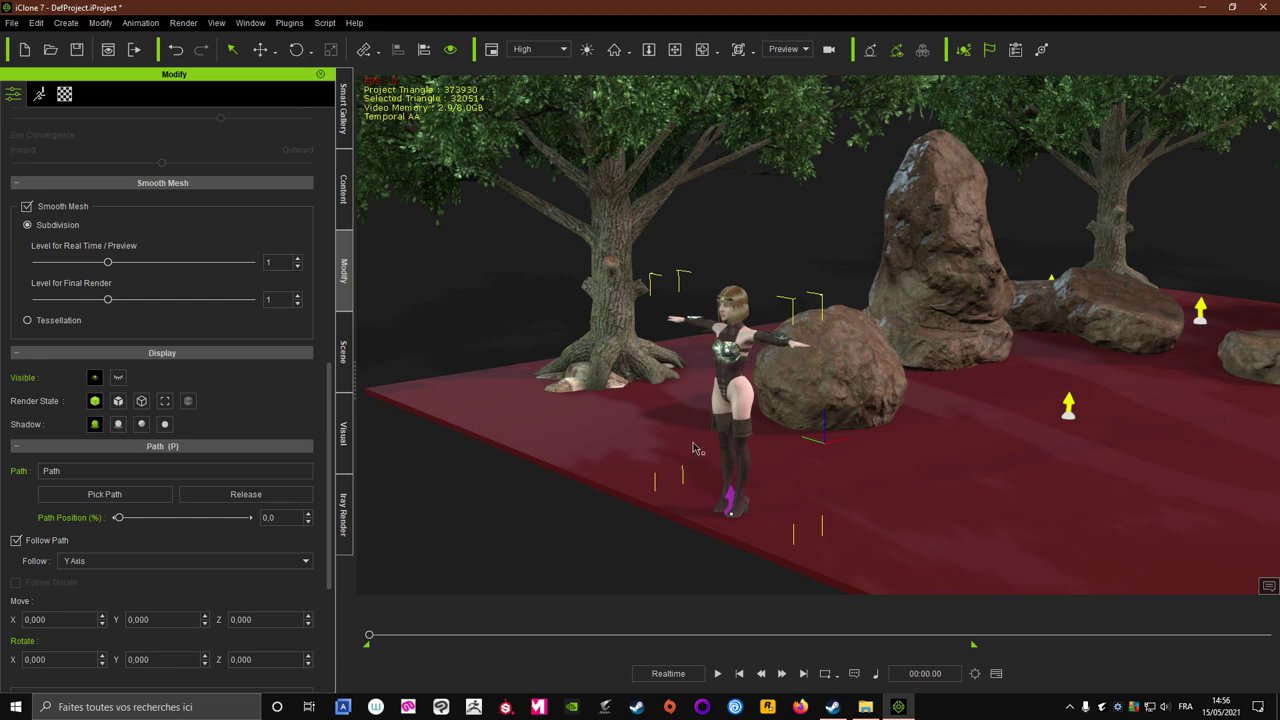
{"action": "left_click", "coordinate": [86, 565]}
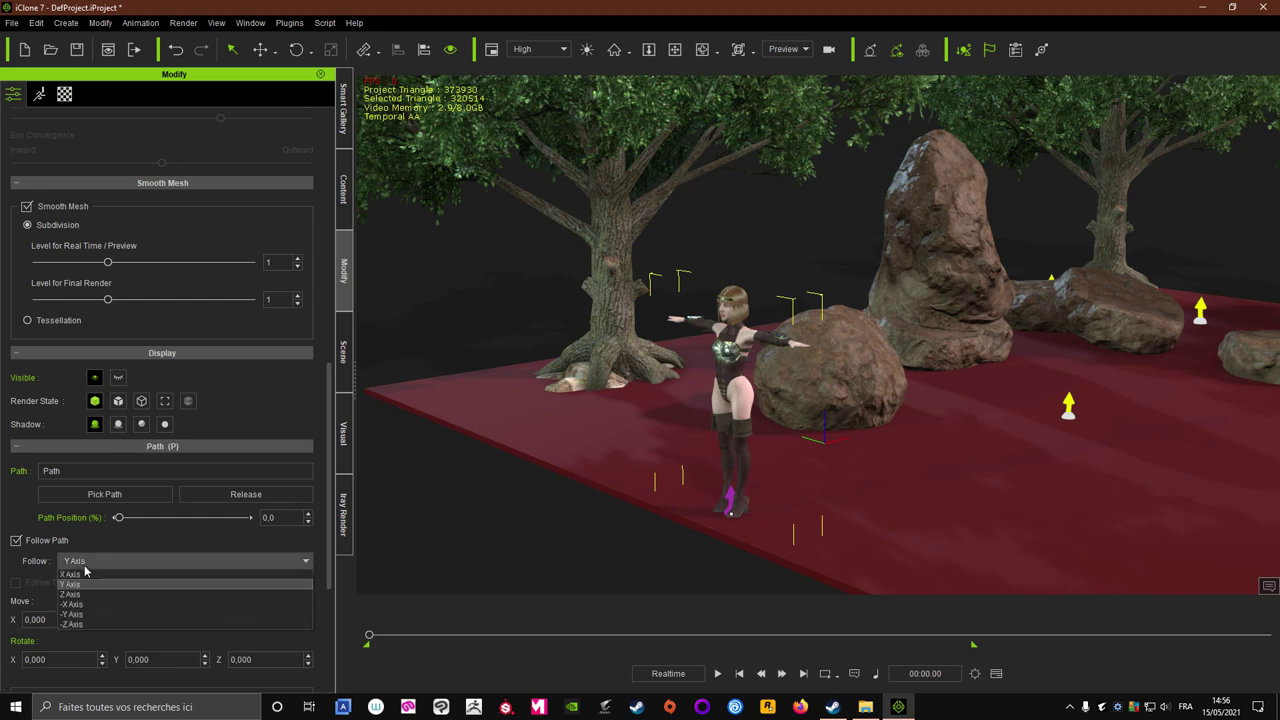
{"action": "left_click", "coordinate": [72, 615]}
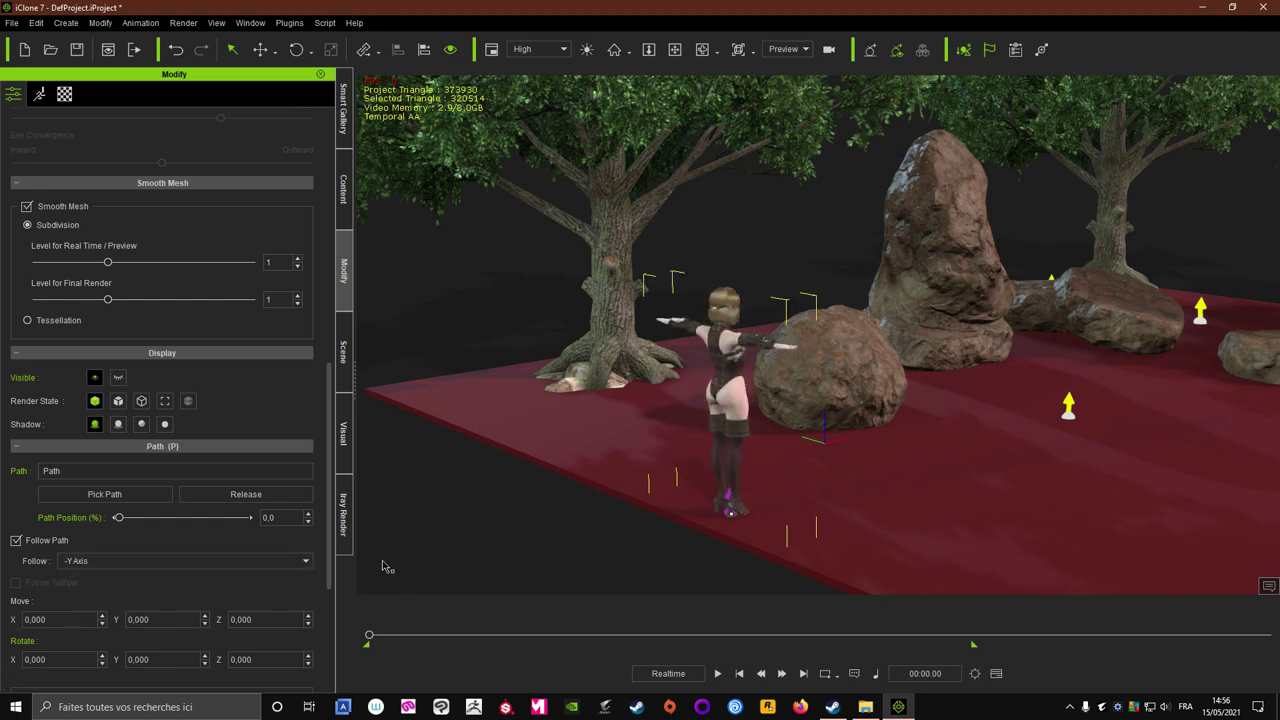
Preview the female 02_Basic Walk move on the avatar with Motion Puppet, and close the tool without recording
{"action": "right_click_drag", "start_coordinate": [650, 493], "coordinate": [690, 445]}
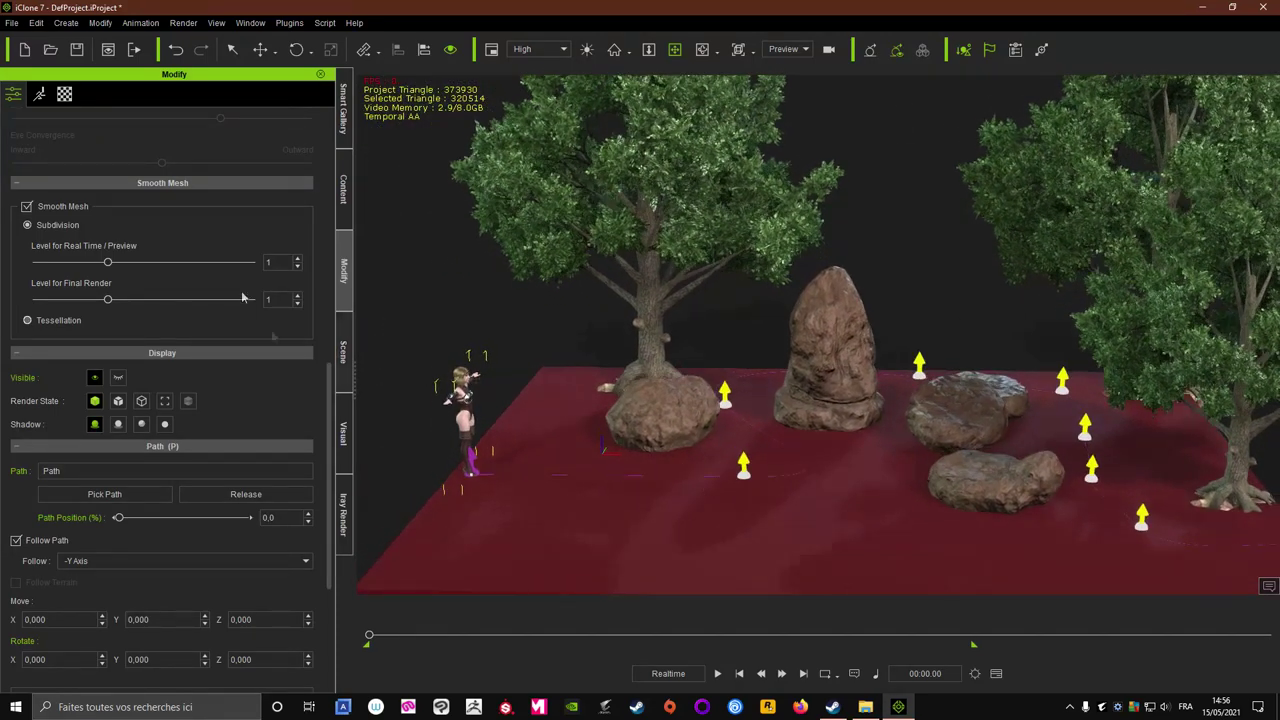
{"action": "left_click", "coordinate": [38, 95]}
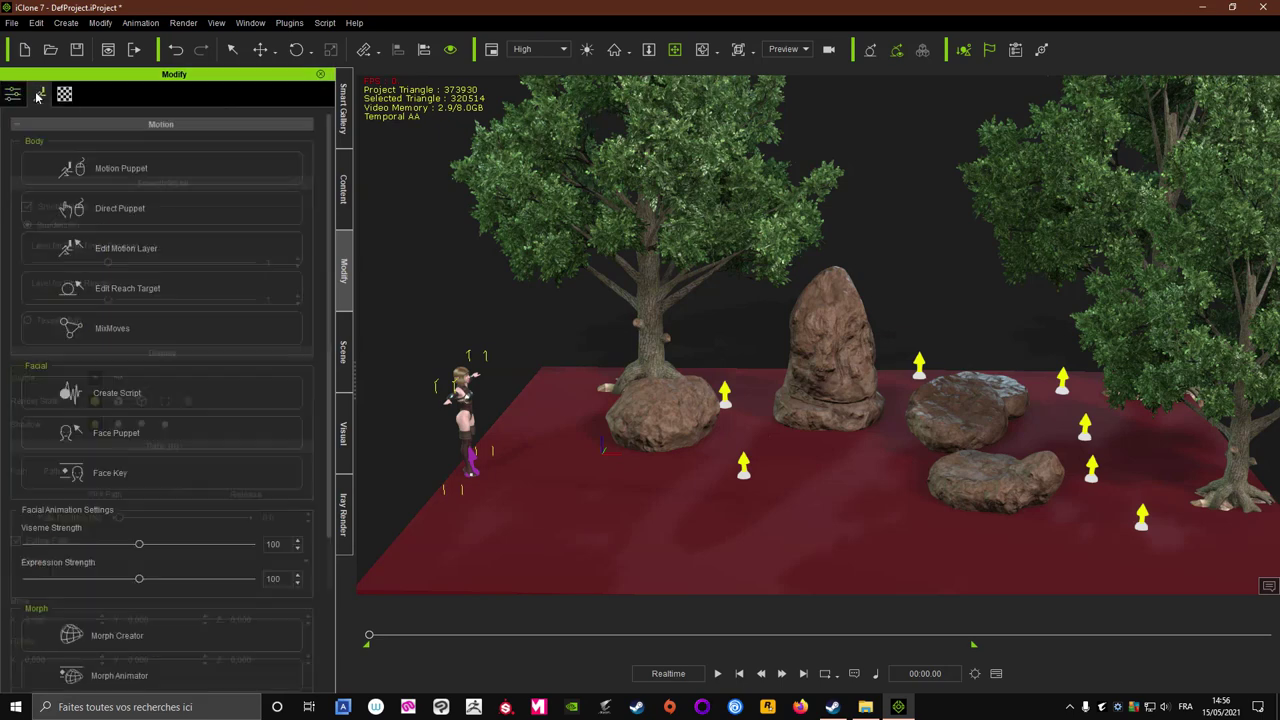
{"action": "left_click", "coordinate": [107, 172]}
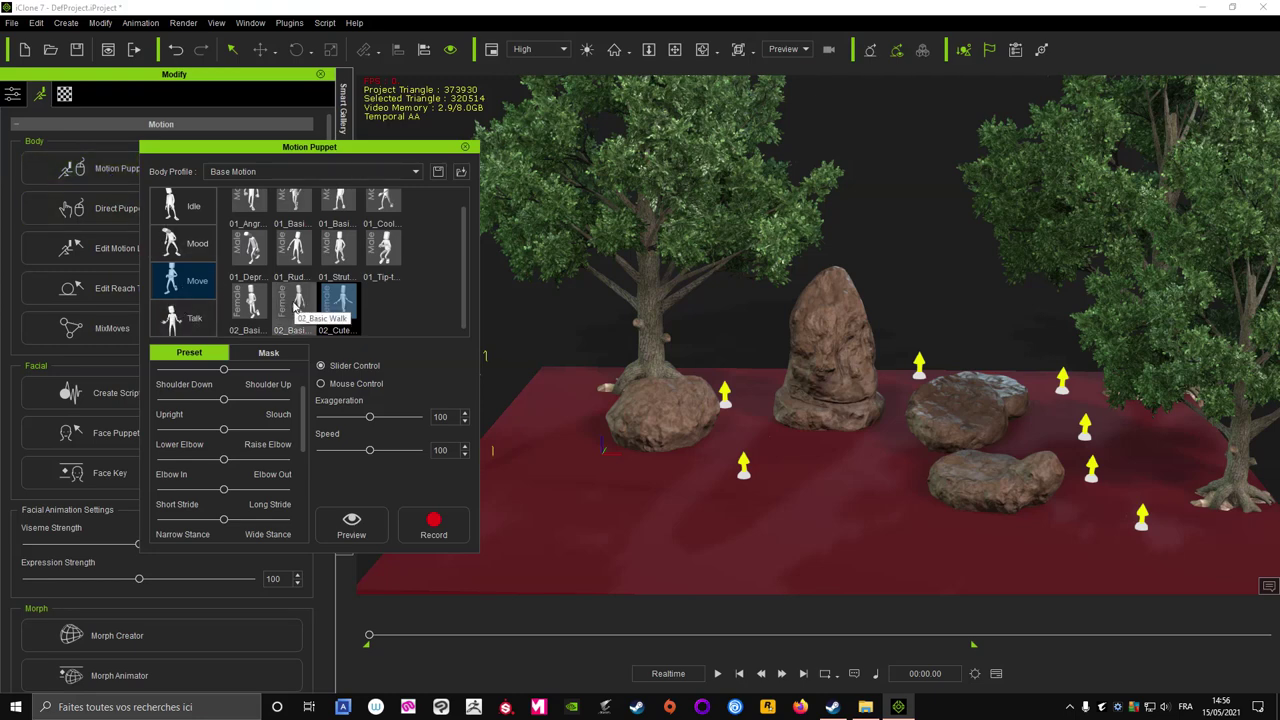
{"action": "left_click", "coordinate": [296, 309]}
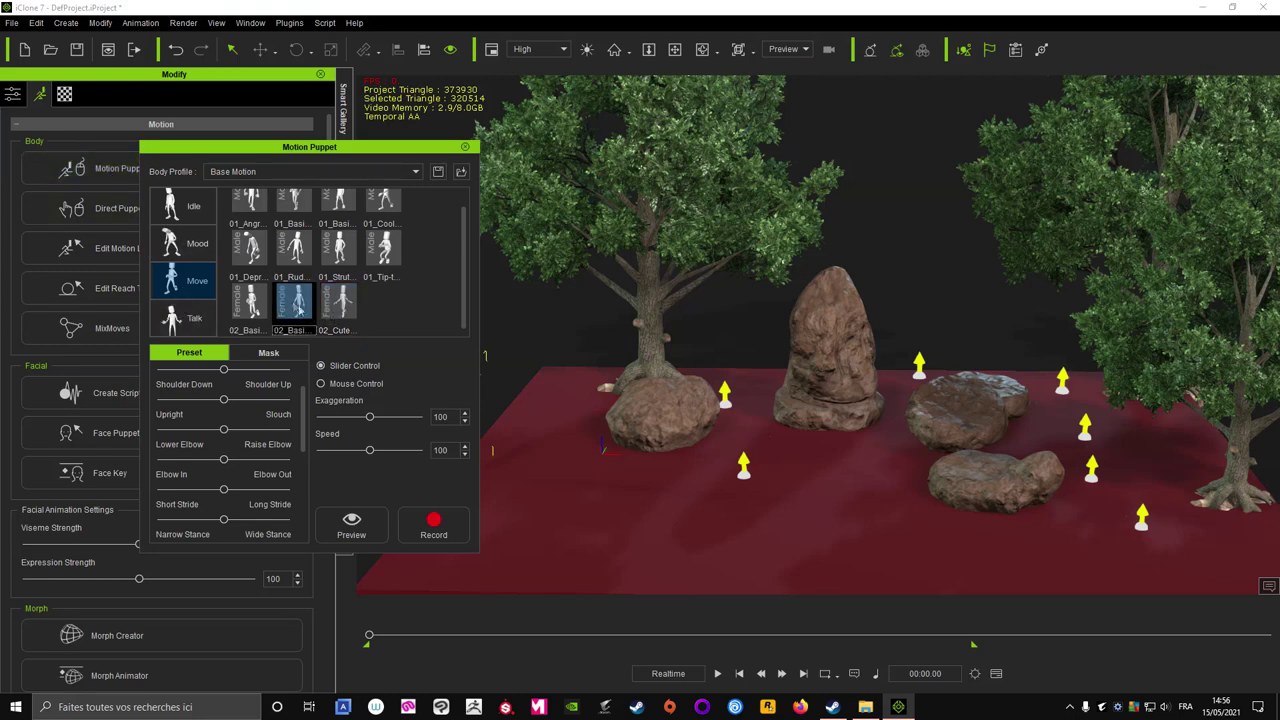
{"action": "left_click", "coordinate": [352, 522]}
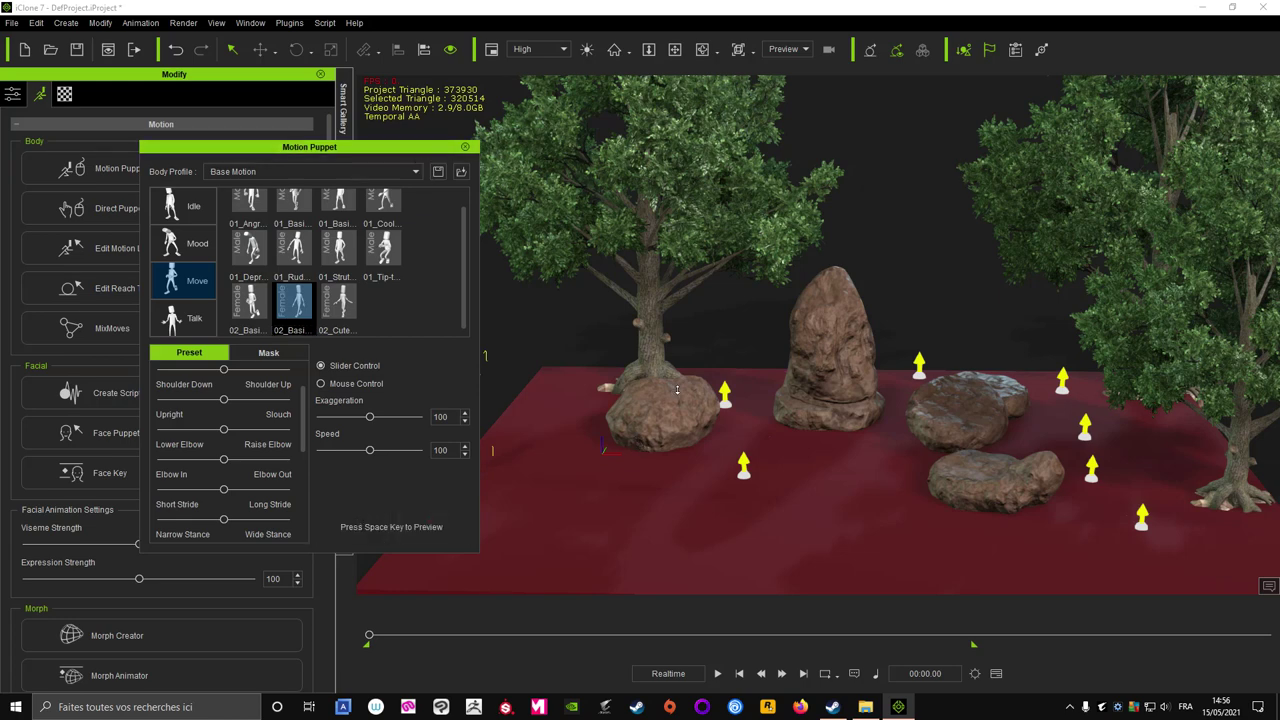
{"action": "left_click", "coordinate": [614, 49]}
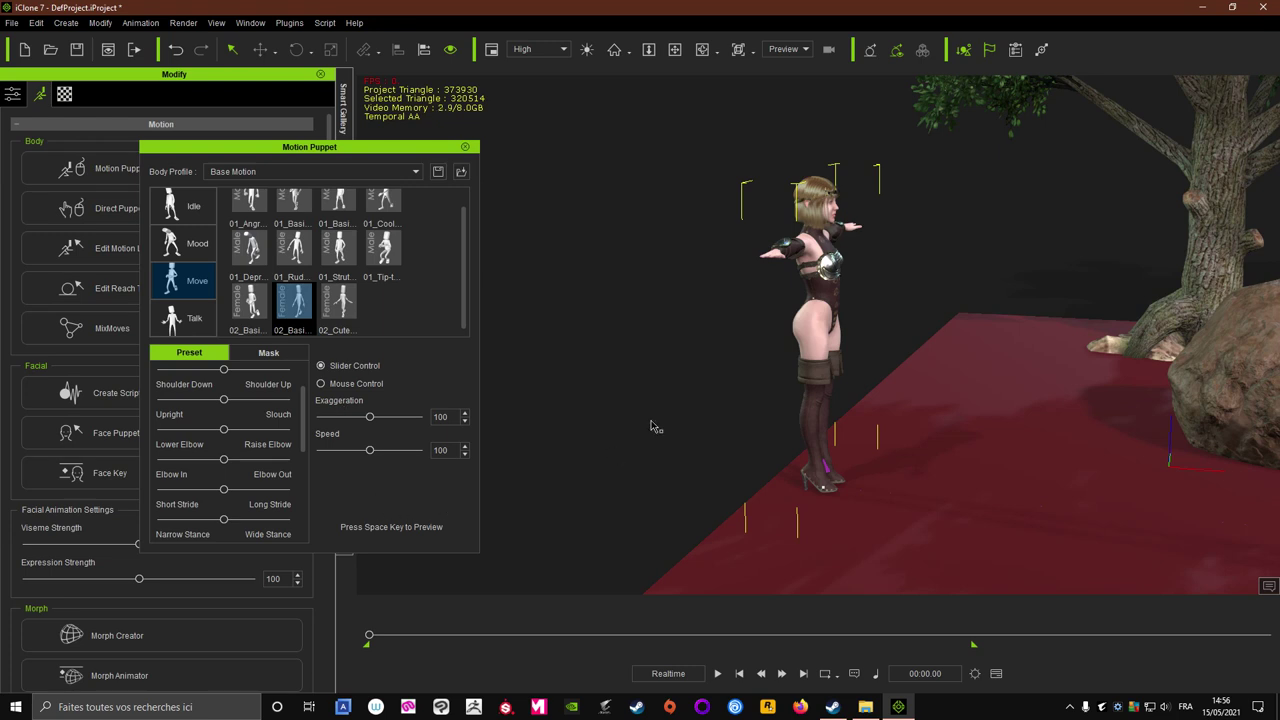
{"action": "key", "text": "space"}
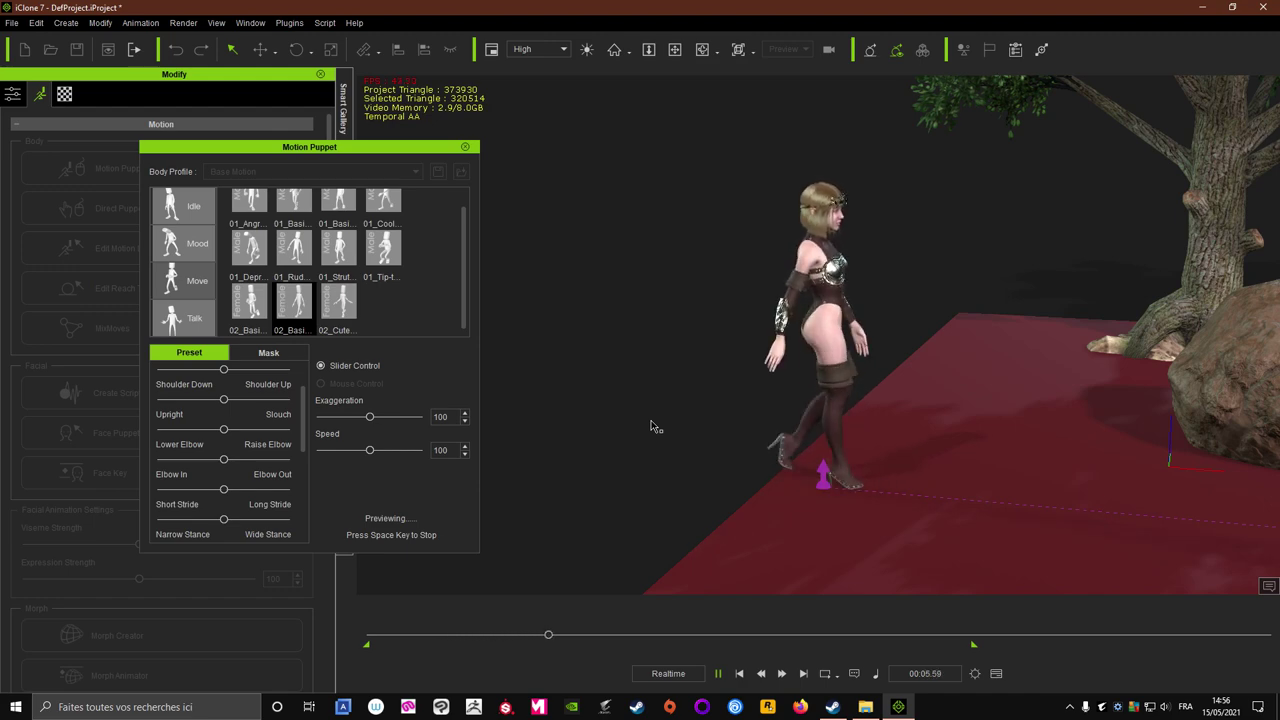
{"action": "key", "text": "space"}
{"action": "right_click_drag", "start_coordinate": [650, 427], "coordinate": [505, 180]}
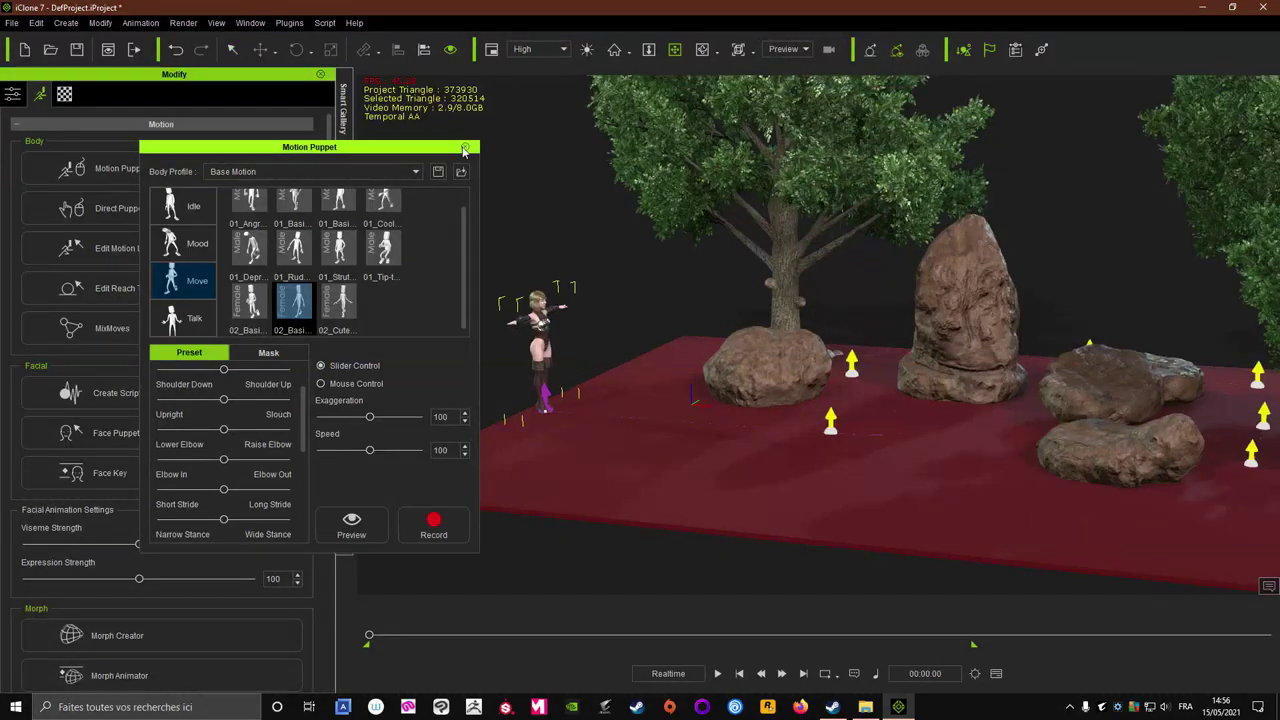
{"action": "left_click_drag", "start_coordinate": [422, 149], "coordinate": [646, 115]}
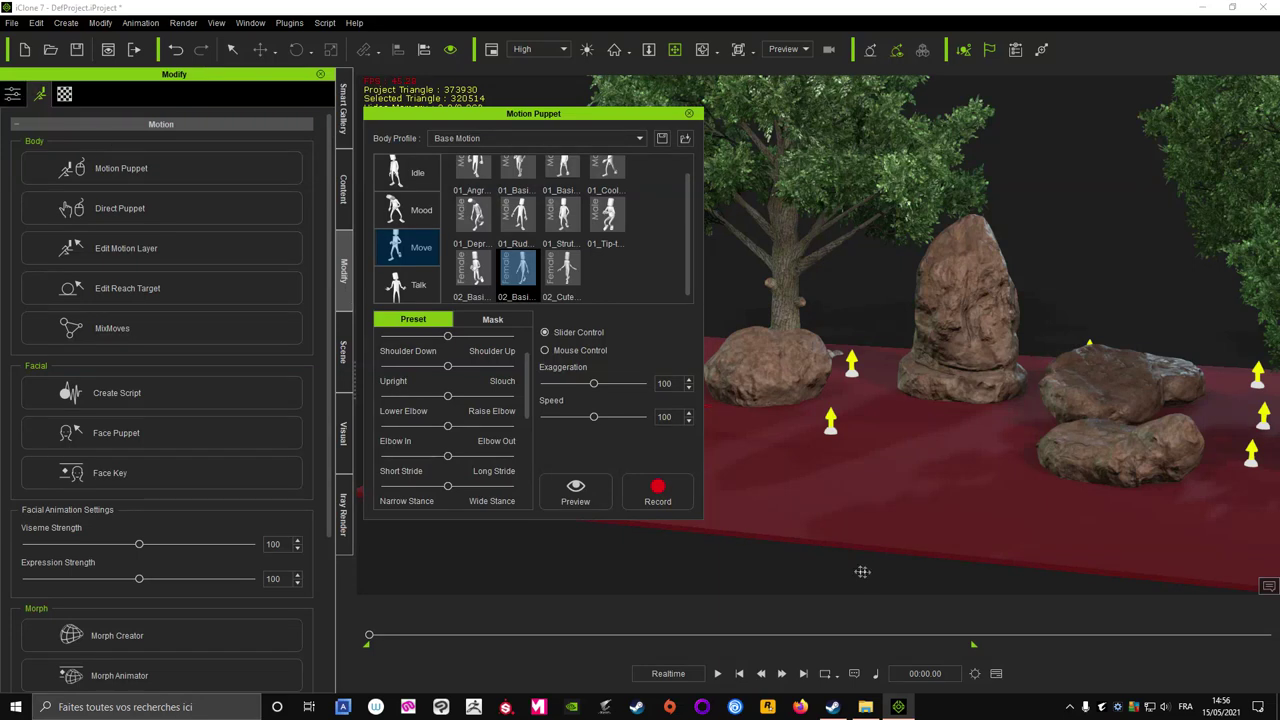
{"action": "left_click", "coordinate": [688, 114]}
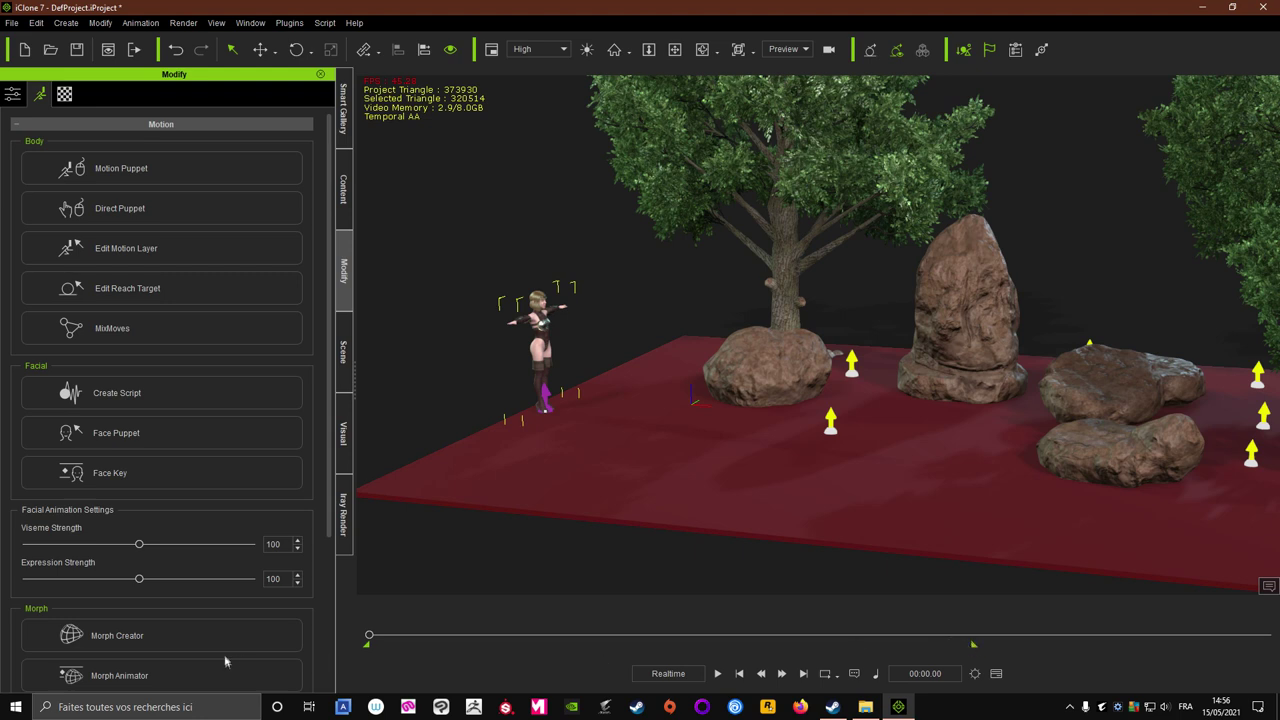
{"action": "left_click_drag", "start_coordinate": [370, 636], "coordinate": [338, 652]}
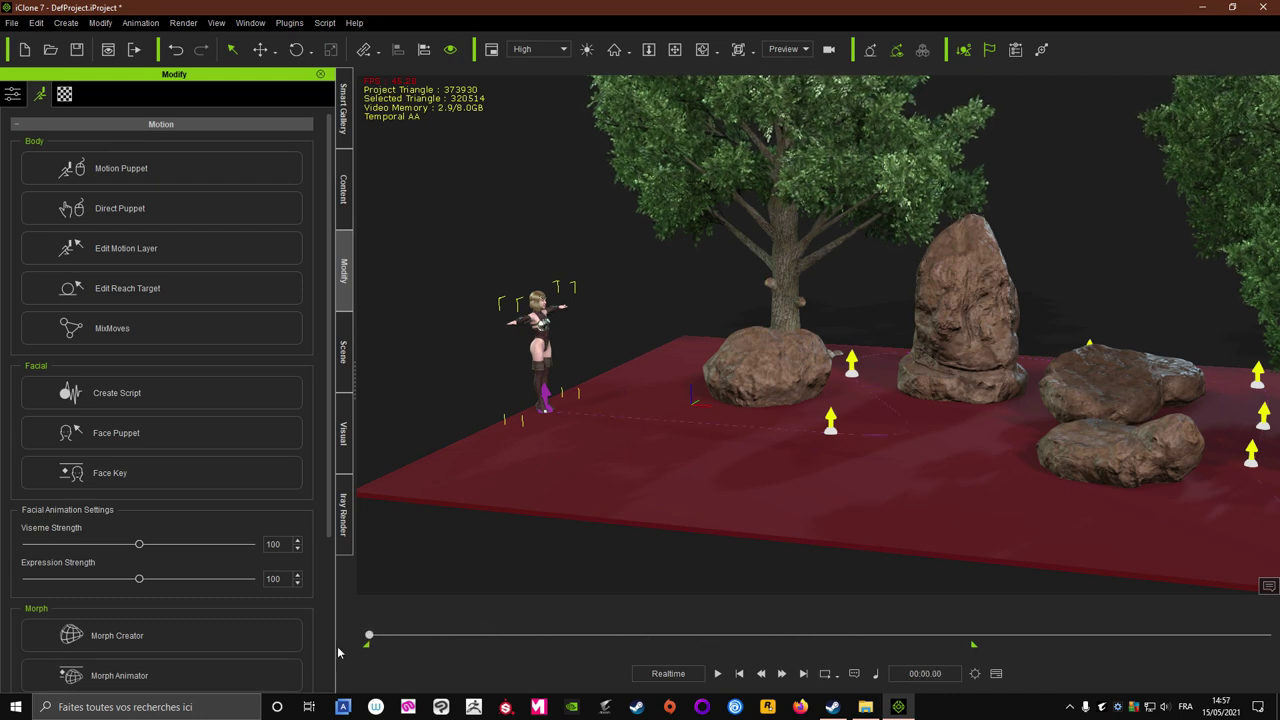
{"action": "left_click", "coordinate": [100, 173]}
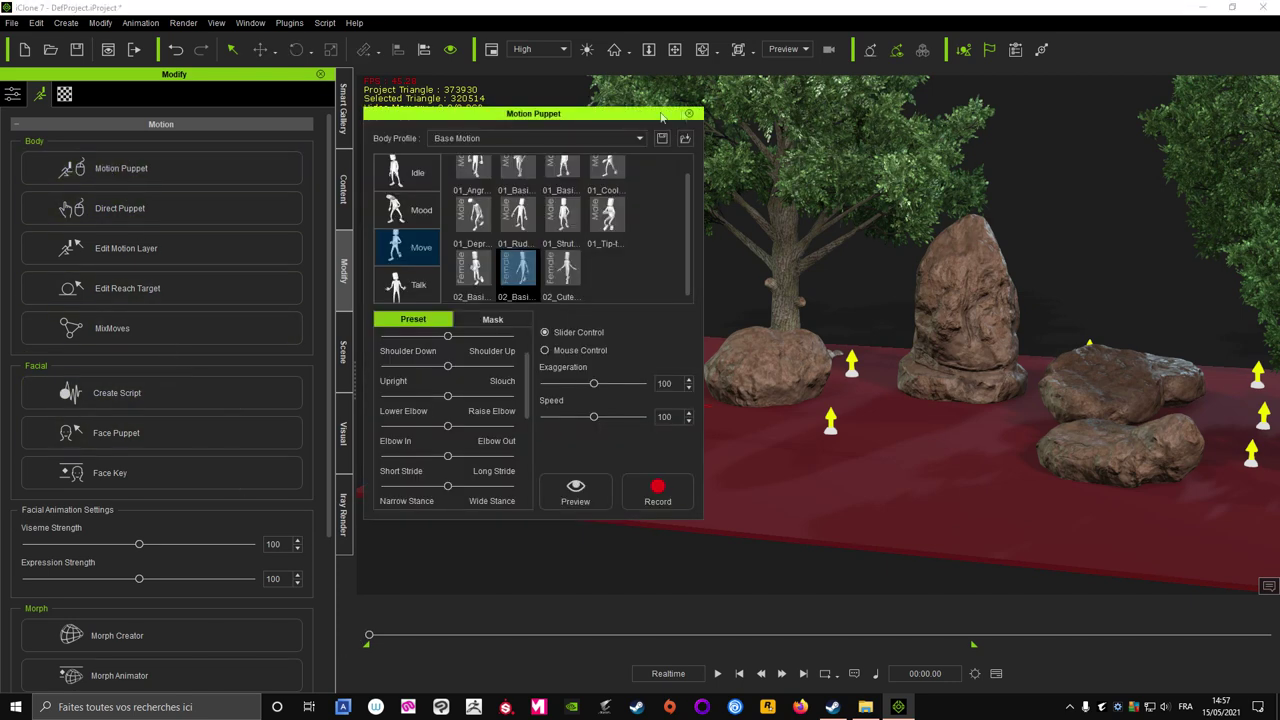
{"action": "left_click", "coordinate": [692, 119]}
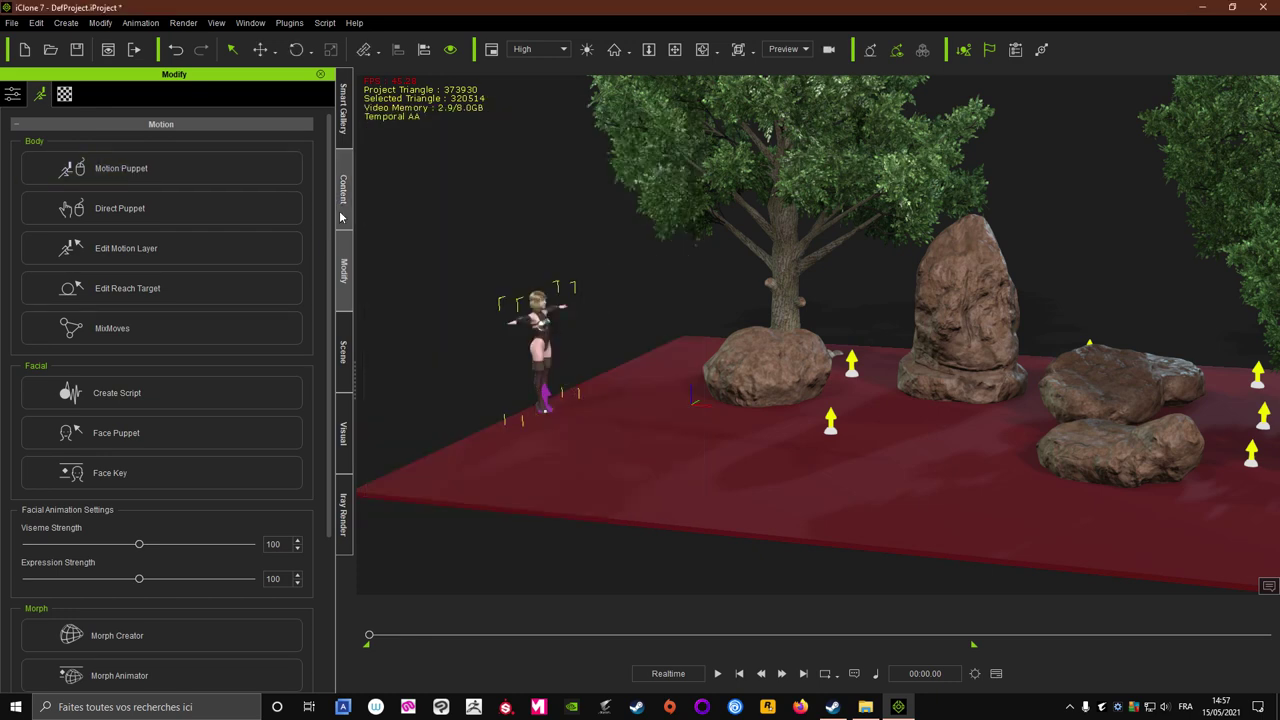
{"action": "left_click", "coordinate": [13, 93]}
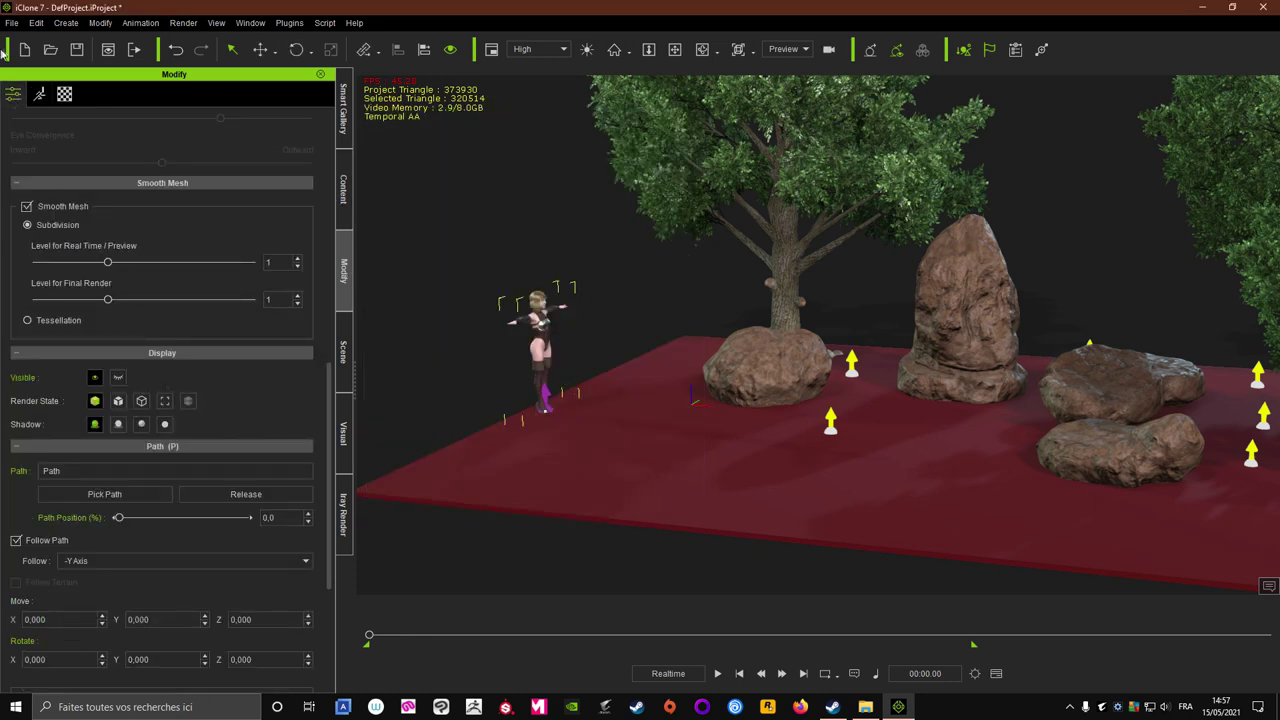
Set the avatar's path position to 100% at time 00:20.02, and play the movement back from the start
{"action": "right_click_drag", "start_coordinate": [819, 418], "coordinate": [995, 386]}
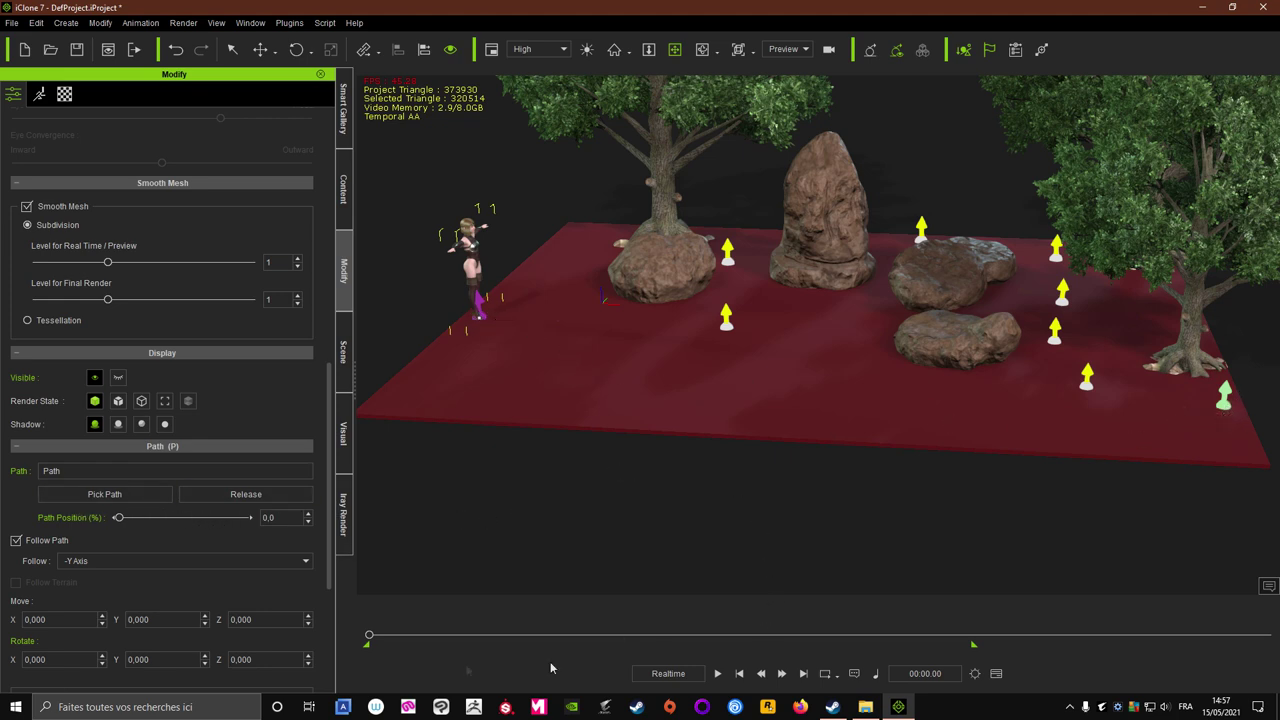
{"action": "left_click_drag", "start_coordinate": [370, 637], "coordinate": [971, 644]}
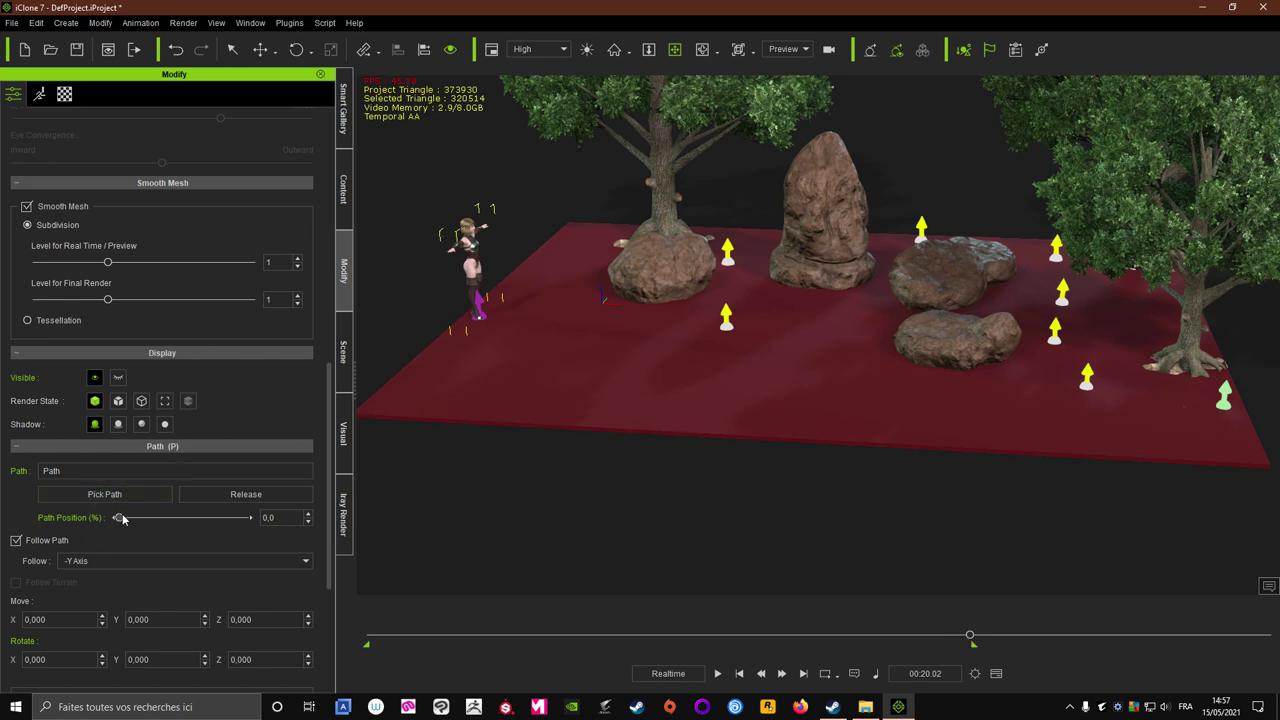
{"action": "left_click_drag", "start_coordinate": [122, 519], "coordinate": [252, 519]}
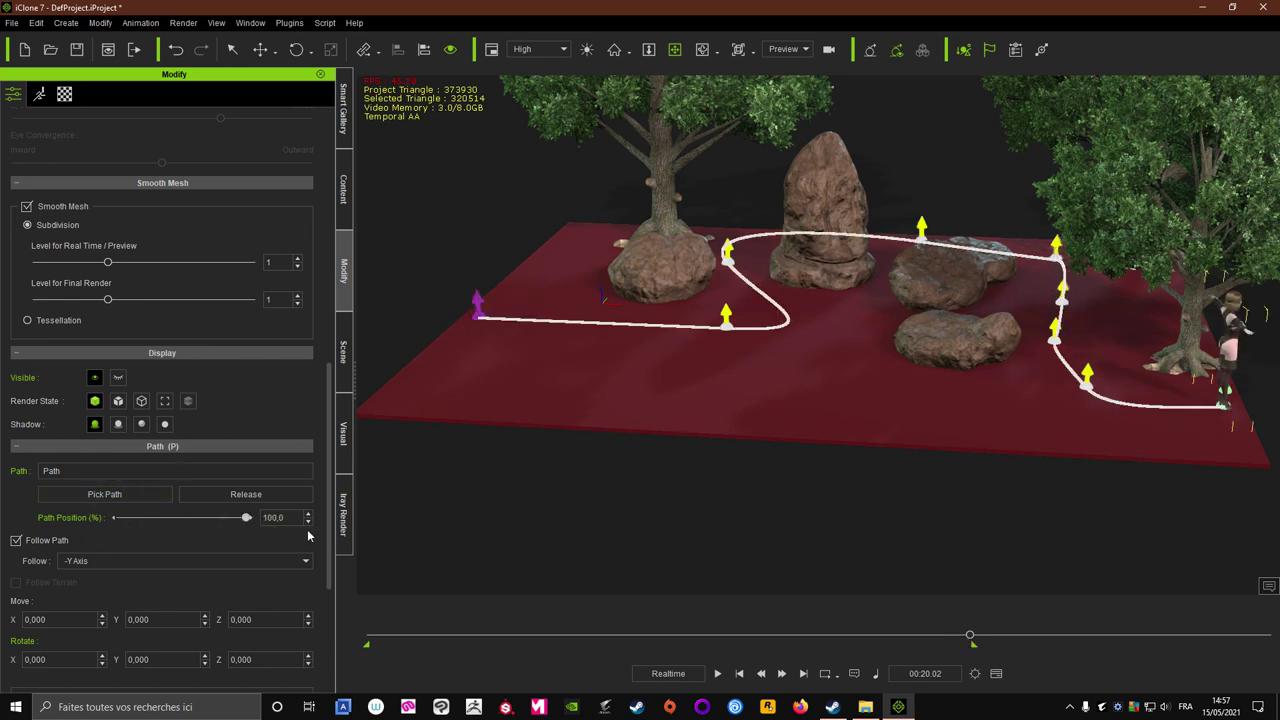
{"action": "left_click", "coordinate": [739, 673]}
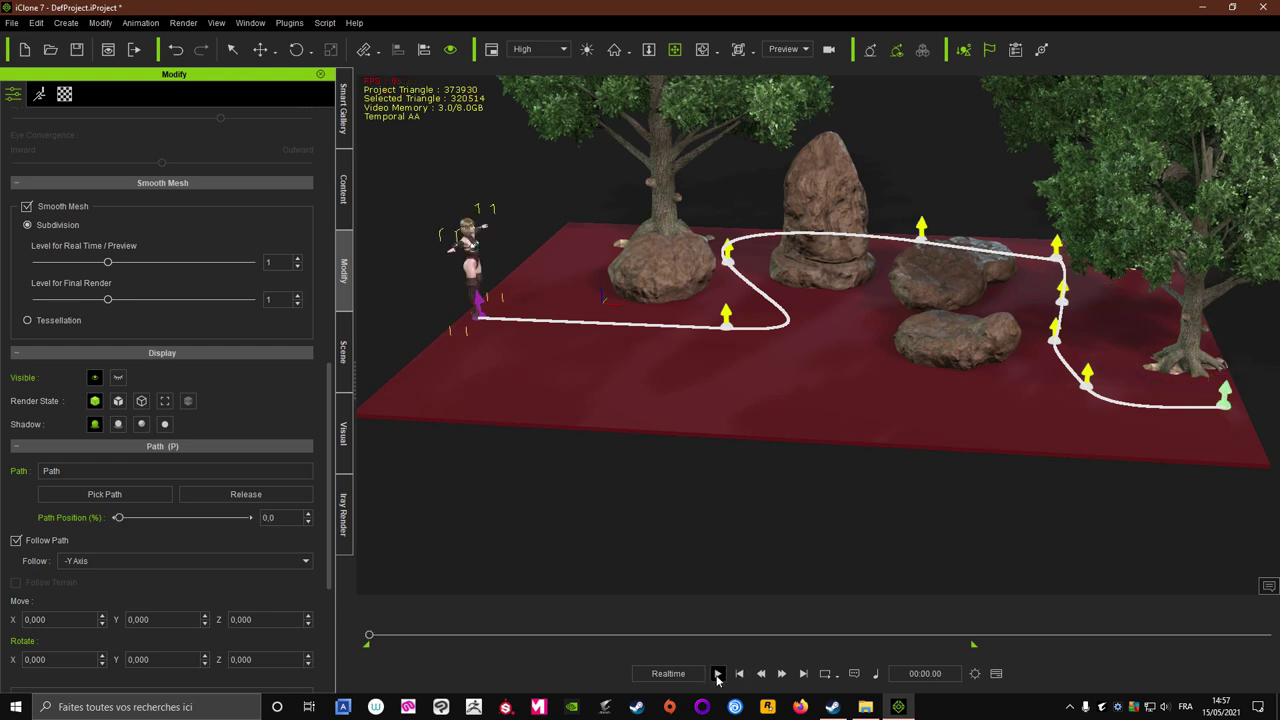
{"action": "key", "text": "space"}
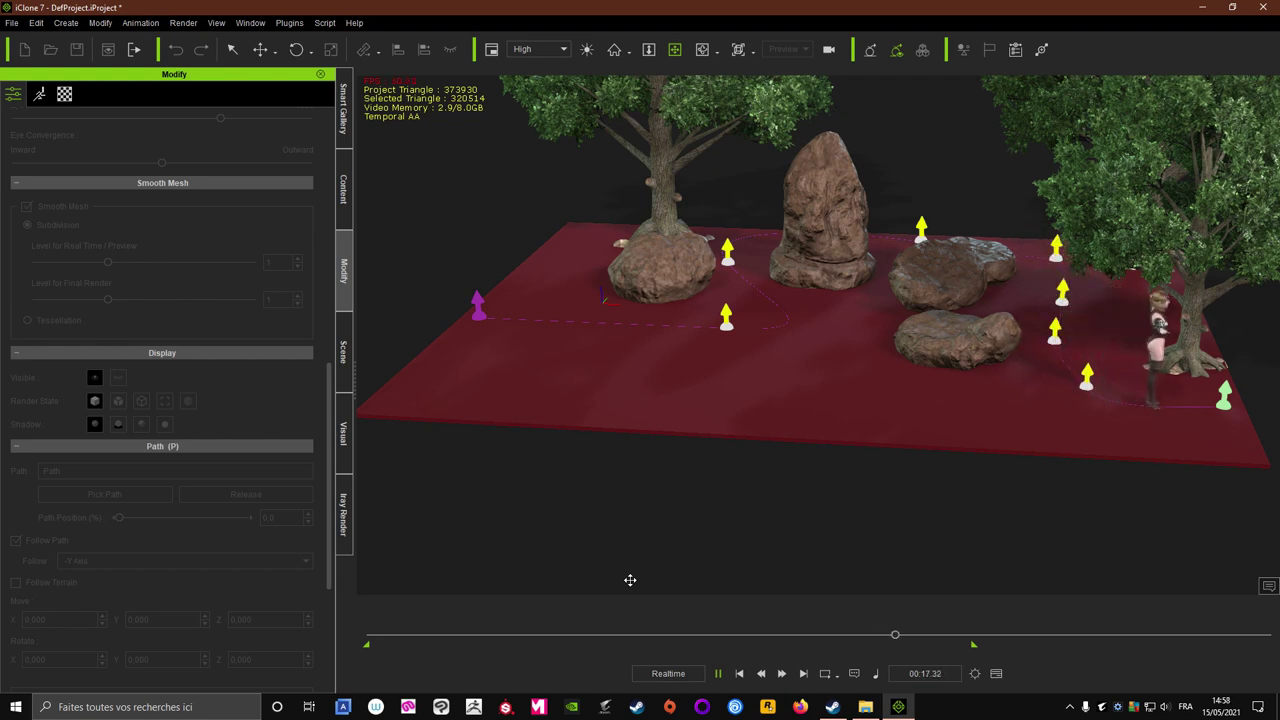
{"action": "left_click", "coordinate": [718, 673]}
{"action": "left_click", "coordinate": [739, 673]}
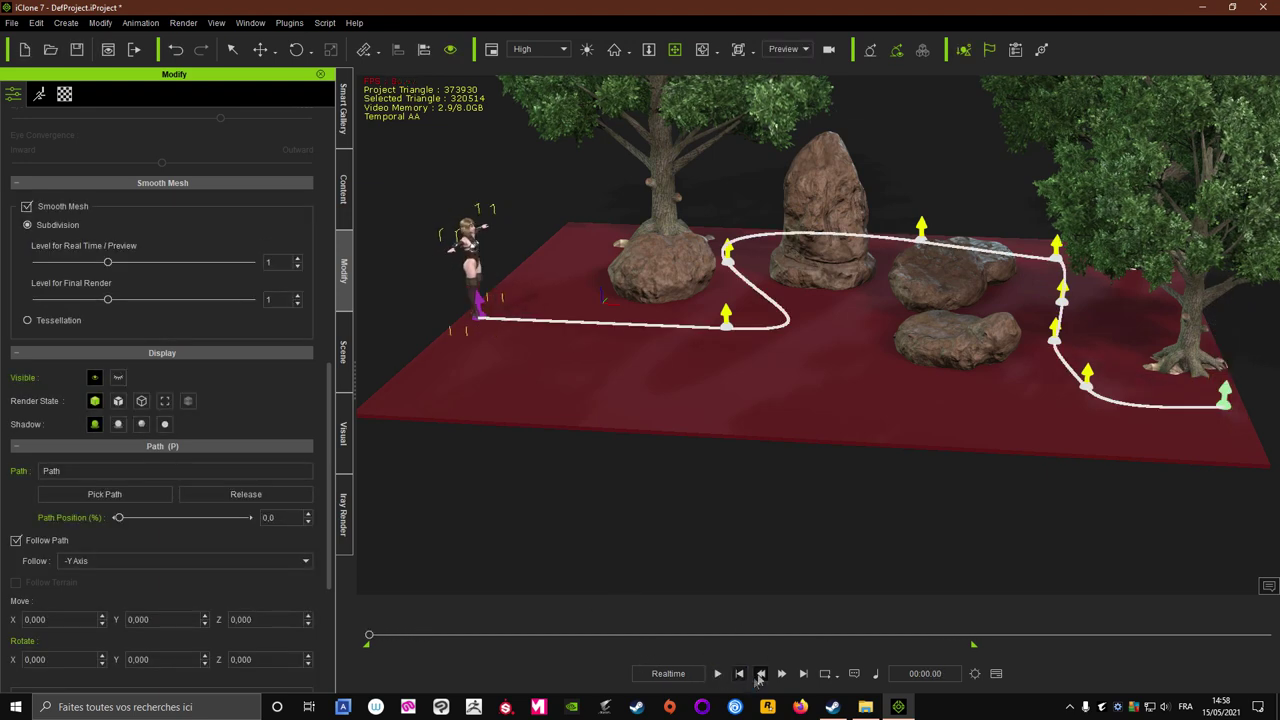
Remove the avatar's object animation
{"action": "left_click", "coordinate": [139, 23]}
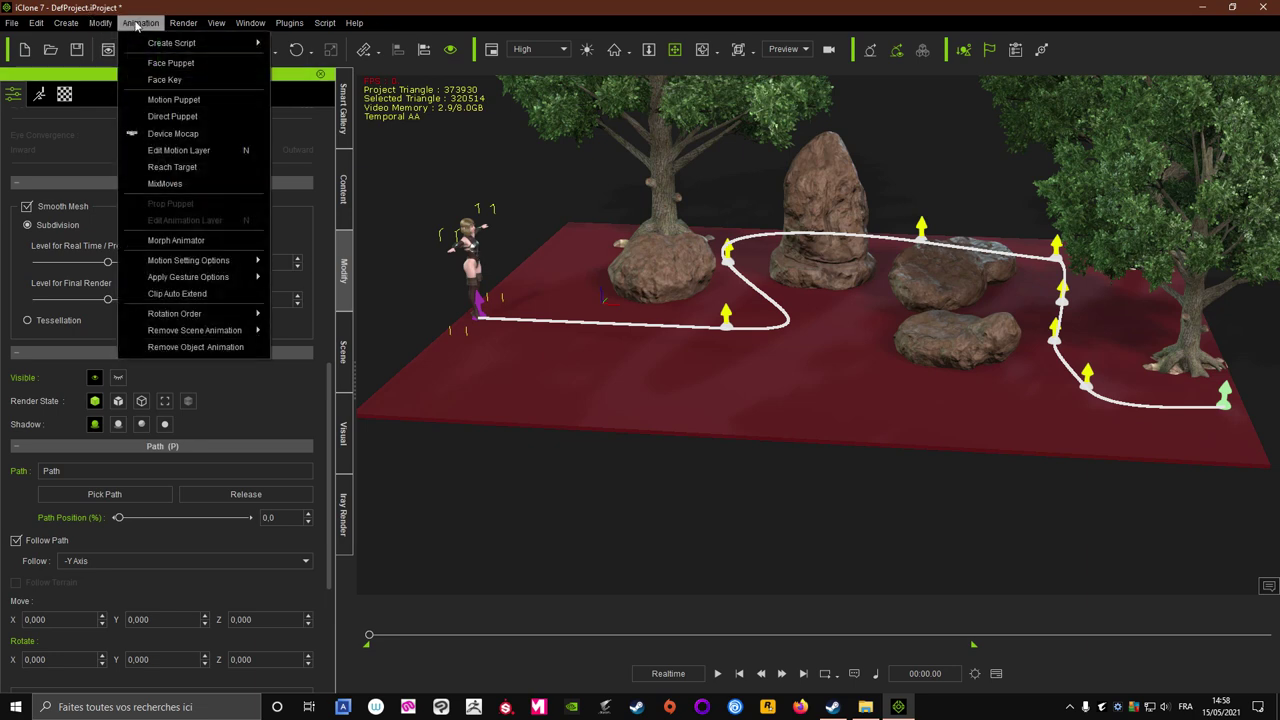
{"action": "left_click", "coordinate": [204, 347]}
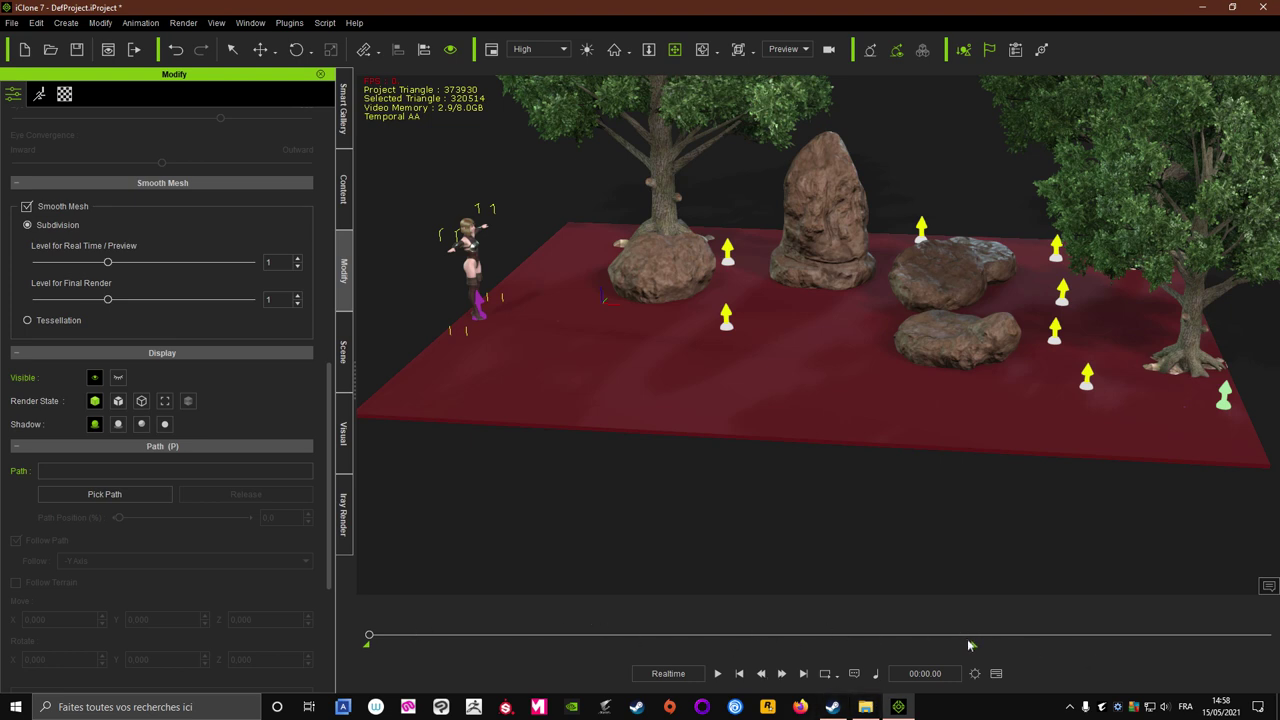
Extend the playback range's end to the end of the timeline and move the current time to 00:29.59
{"action": "left_click_drag", "start_coordinate": [973, 648], "coordinate": [1190, 650]}
{"action": "mouse_move", "coordinate": [369, 638]}
{"action": "left_mouse_down"}
{"action": "mouse_move", "coordinate": [1036, 633]}
{"action": "mouse_move", "coordinate": [1256, 646]}
{"action": "mouse_move", "coordinate": [1229, 641]}
{"action": "left_mouse_up"}
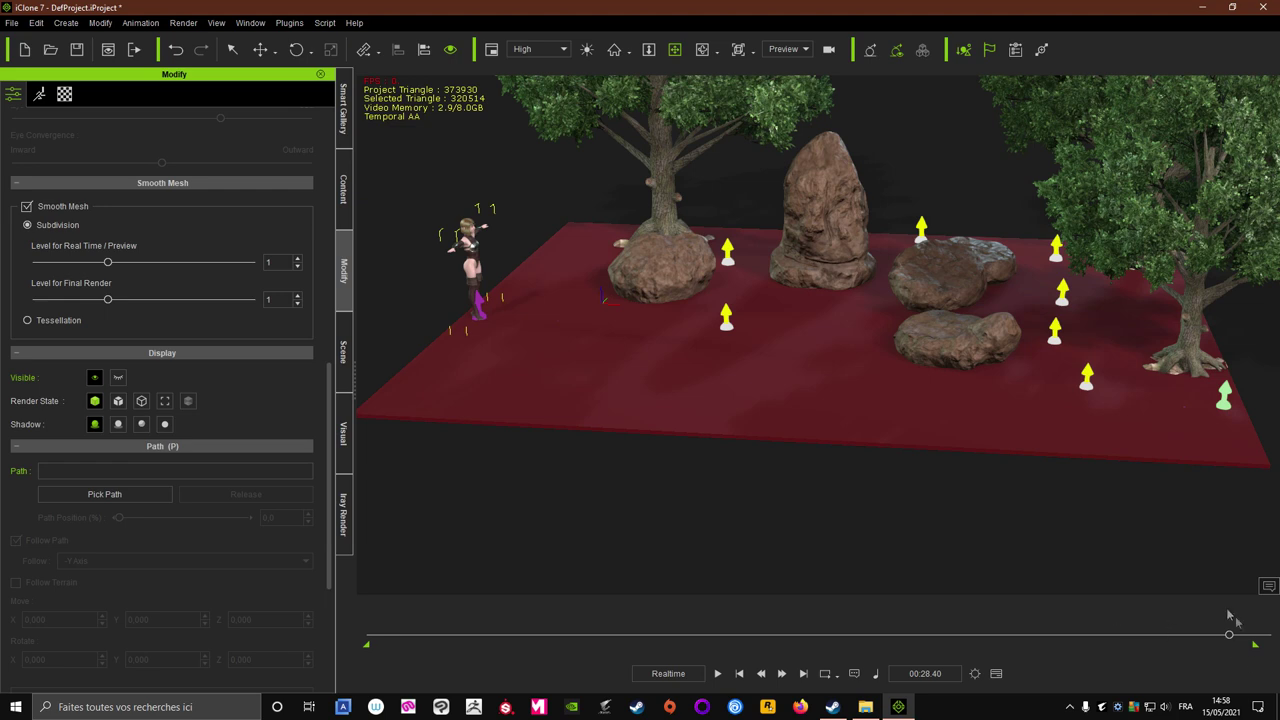
{"action": "left_click_drag", "start_coordinate": [1255, 645], "coordinate": [1269, 645]}
{"action": "left_click_drag", "start_coordinate": [1229, 638], "coordinate": [1275, 640]}
Set the project's total frames to 2600 and move the current time to the end of the timeline
{"action": "left_click", "coordinate": [975, 679]}
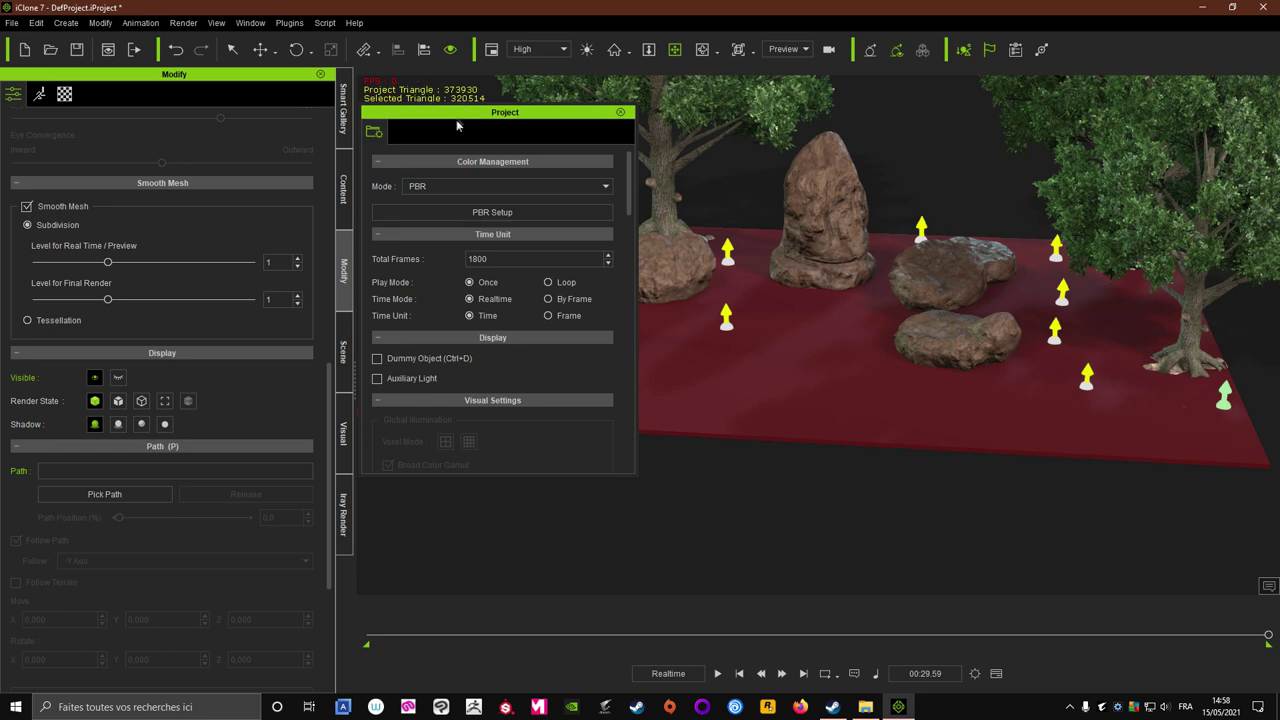
{"action": "left_click_drag", "start_coordinate": [456, 119], "coordinate": [577, 124]}
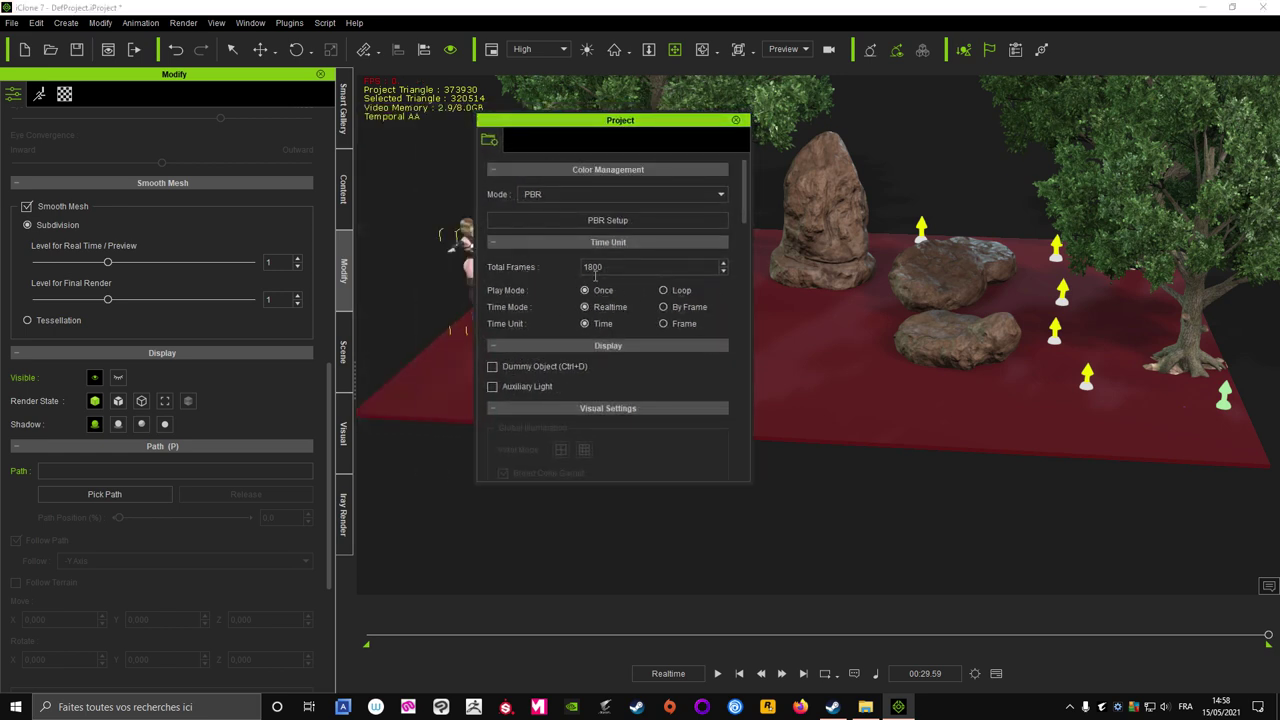
{"action": "scroll", "coordinate": [640, 363], "scroll_direction": "down", "scroll_amount": 5}
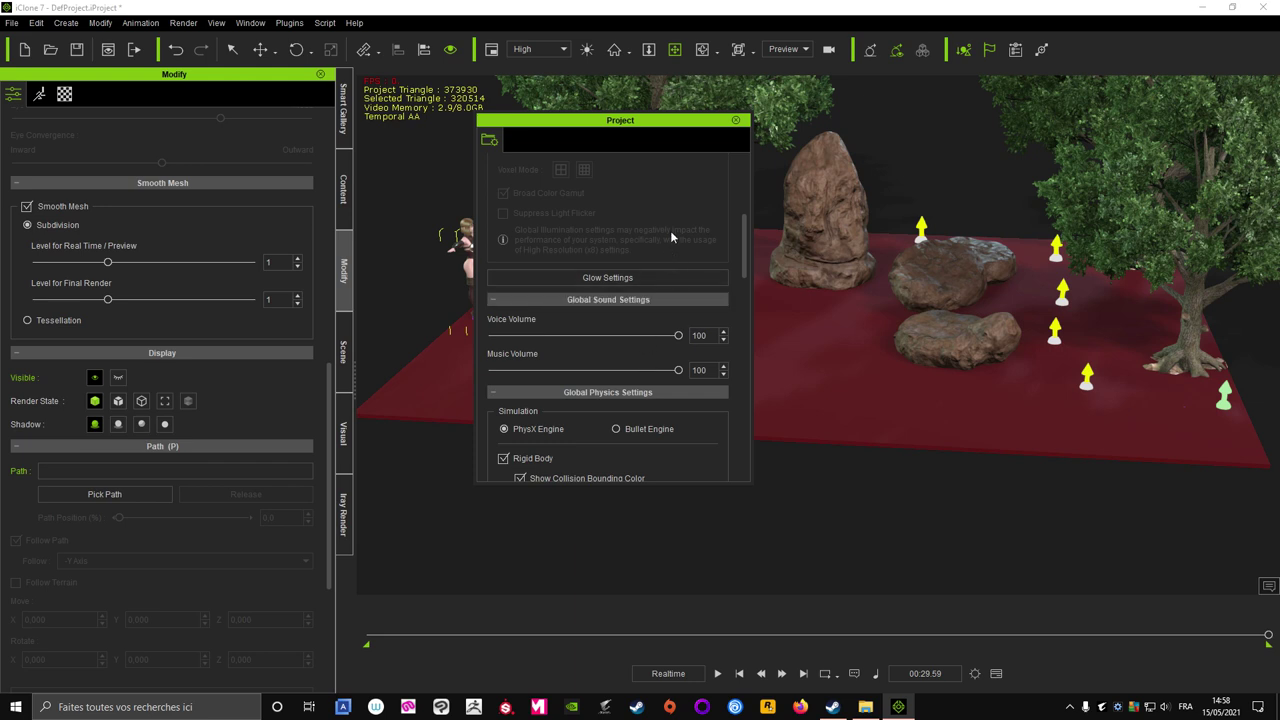
{"action": "scroll", "coordinate": [671, 229], "scroll_direction": "up", "scroll_amount": 6}
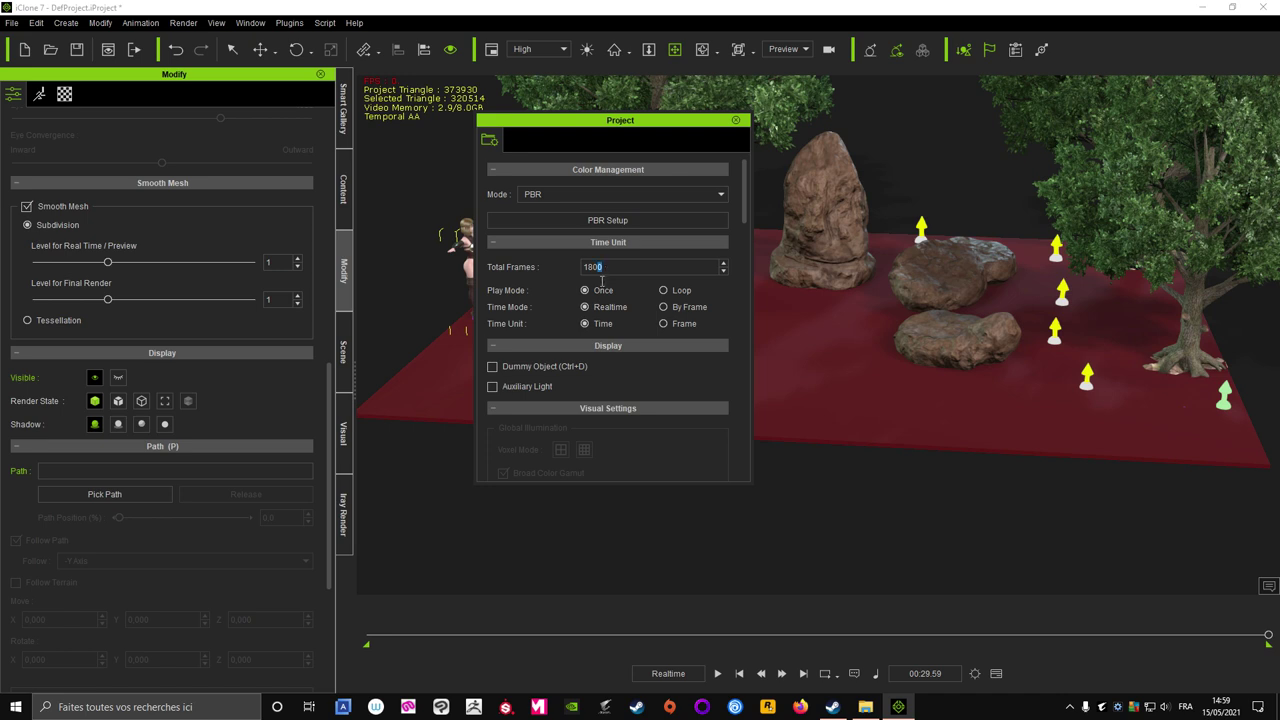
{"action": "left_click_drag", "start_coordinate": [601, 282], "coordinate": [597, 284]}
{"action": "mouse_move", "coordinate": [744, 211]}
{"action": "left_mouse_down"}
{"action": "mouse_move", "coordinate": [744, 240]}
{"action": "mouse_move", "coordinate": [737, 195]}
{"action": "left_mouse_up"}
{"action": "left_click", "coordinate": [736, 121]}
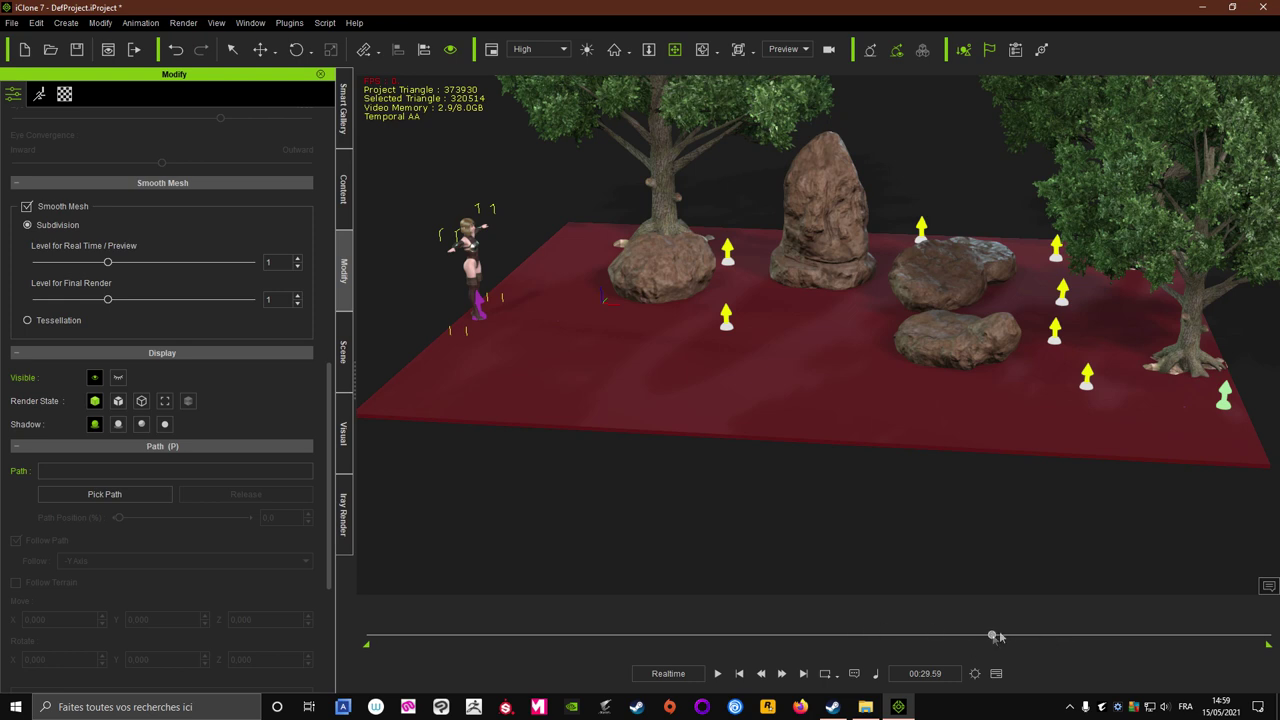
{"action": "left_click_drag", "start_coordinate": [992, 634], "coordinate": [1270, 636]}
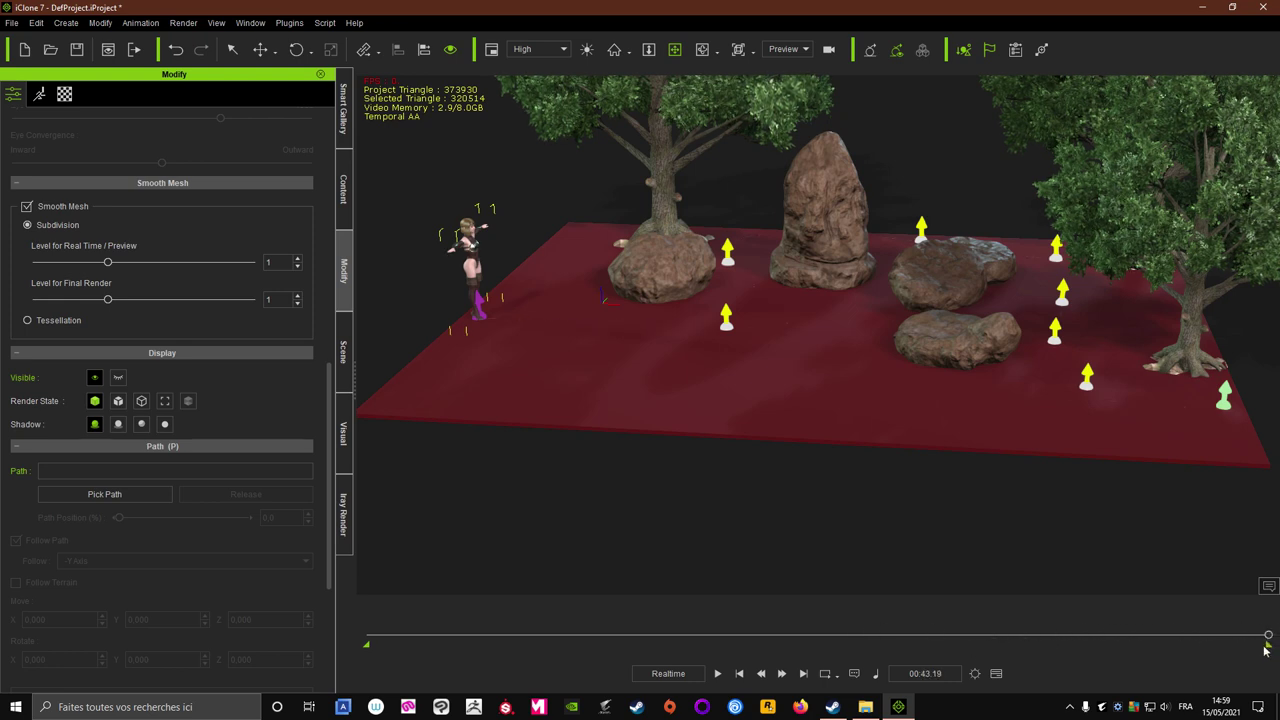
Increase the project's total frames so the timeline runs to 00:59.59, and move to its end
{"action": "left_click", "coordinate": [975, 674]}
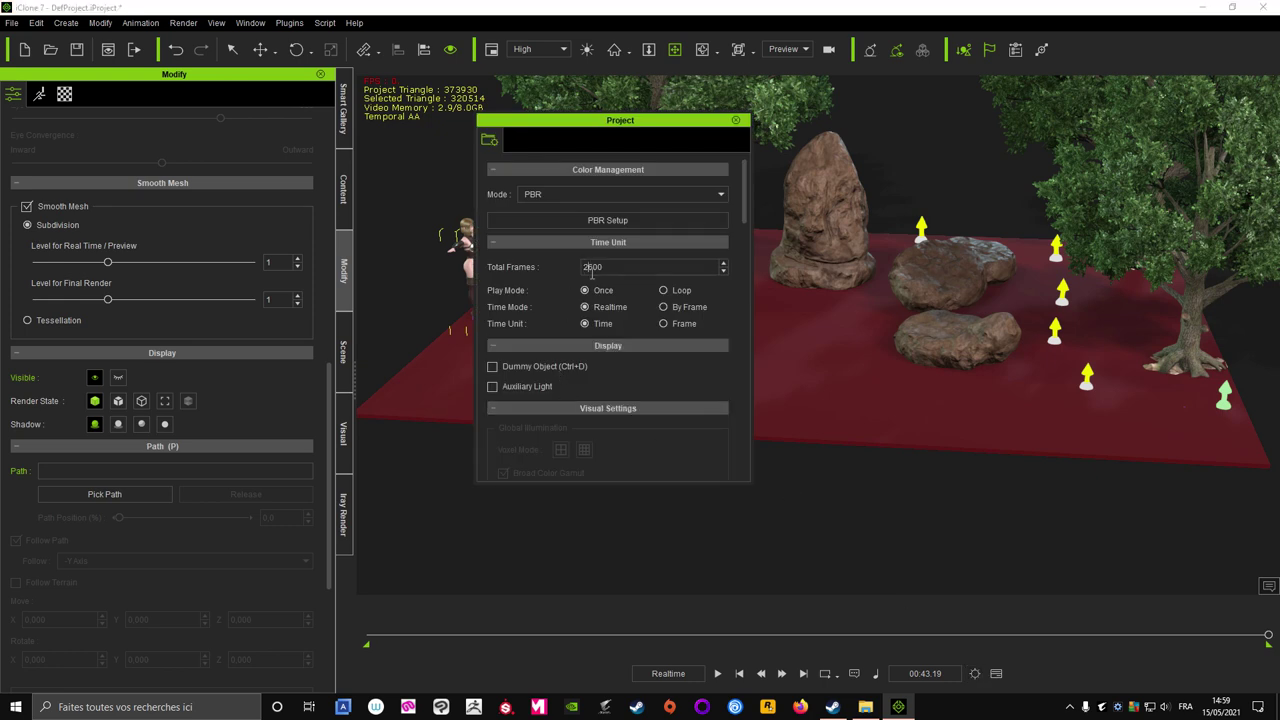
{"action": "key", "text": "BackSpace"}
{"action": "left_click", "coordinate": [736, 120]}
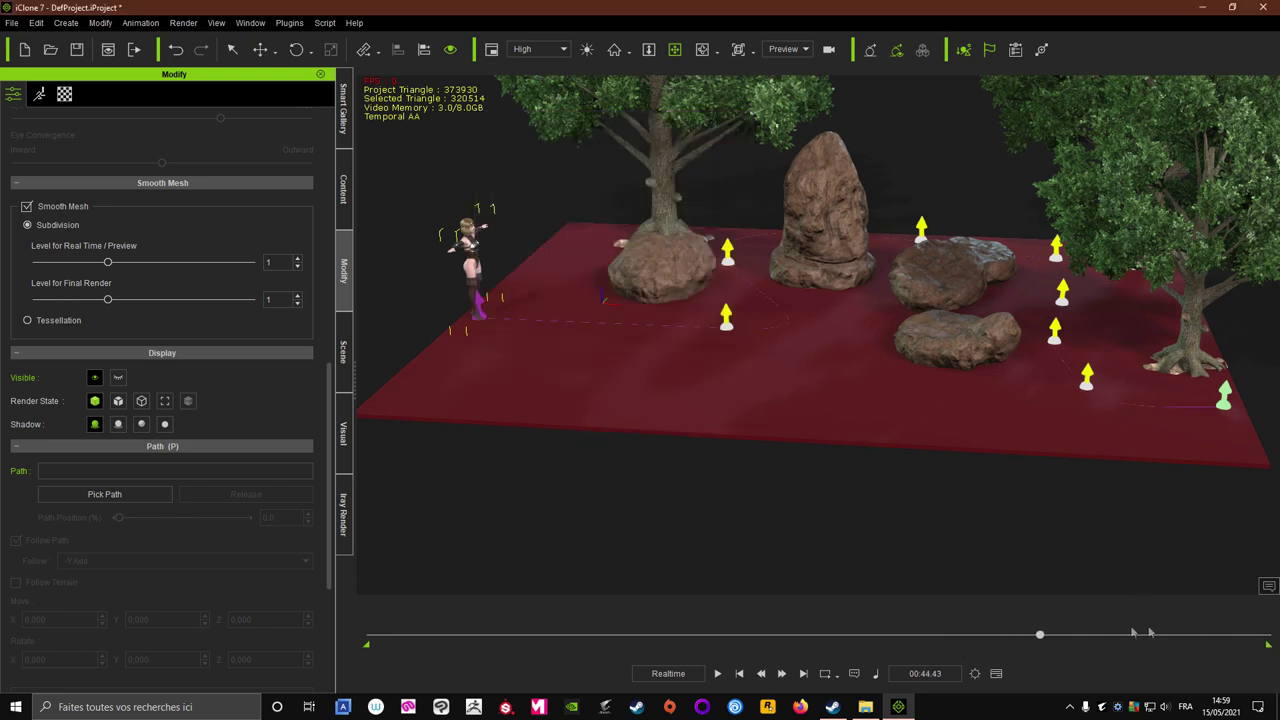
{"action": "left_click_drag", "start_coordinate": [1133, 632], "coordinate": [1268, 634]}
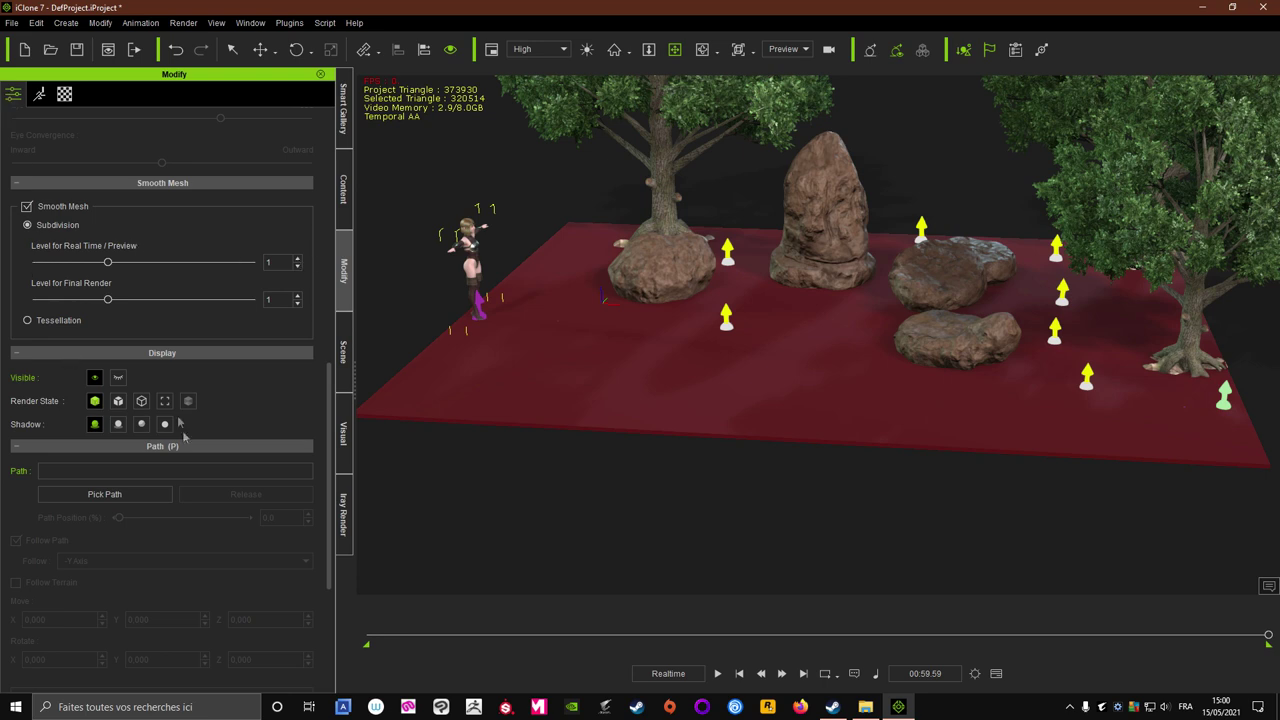
At time 00:35.06, attach the avatar to the path with path position 100%, and end the playback range there
{"action": "scroll", "coordinate": [214, 397], "scroll_direction": "down", "scroll_amount": 4}
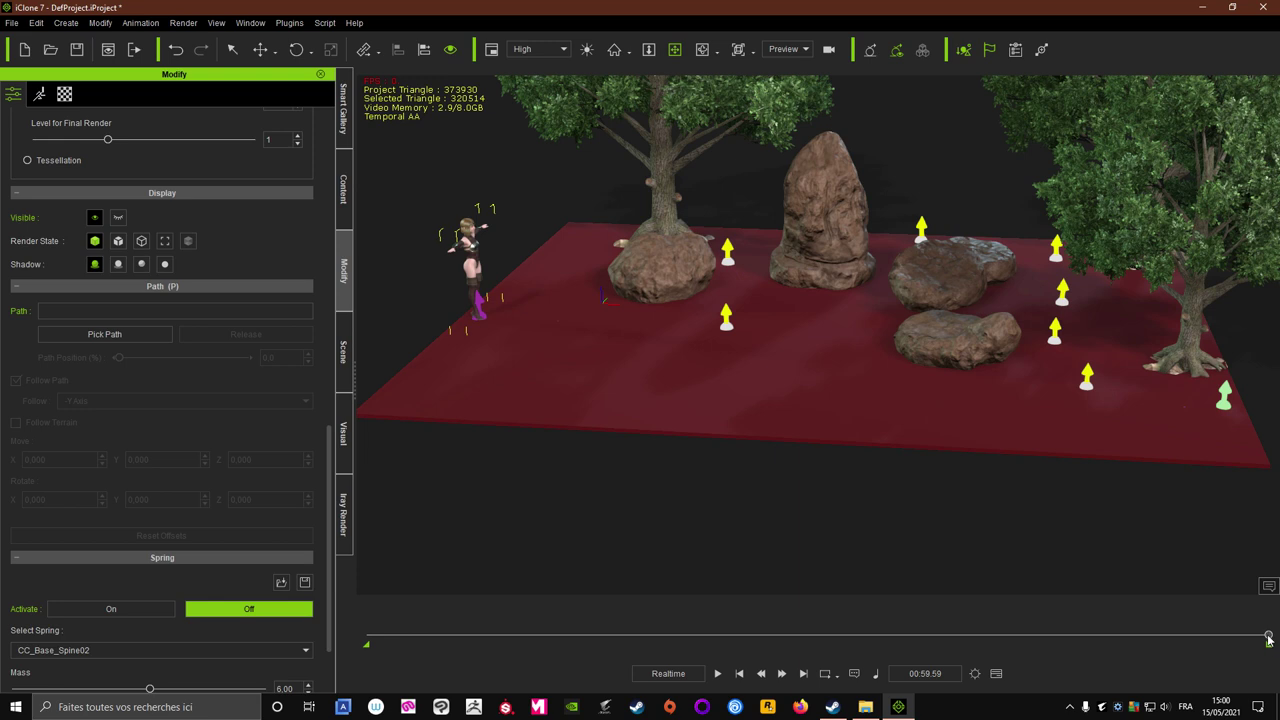
{"action": "left_click_drag", "start_coordinate": [1213, 641], "coordinate": [1116, 641]}
{"action": "scroll", "coordinate": [120, 555], "scroll_direction": "down", "scroll_amount": 1}
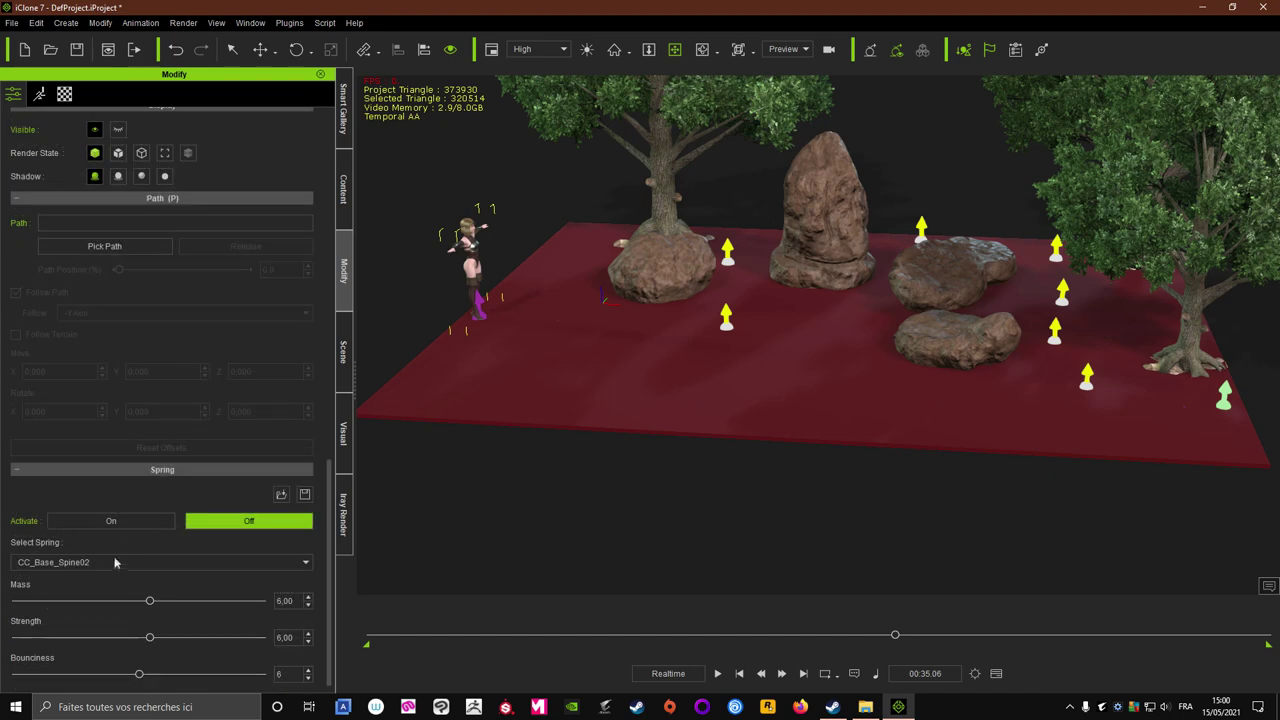
{"action": "scroll", "coordinate": [130, 520], "scroll_direction": "up", "scroll_amount": 5}
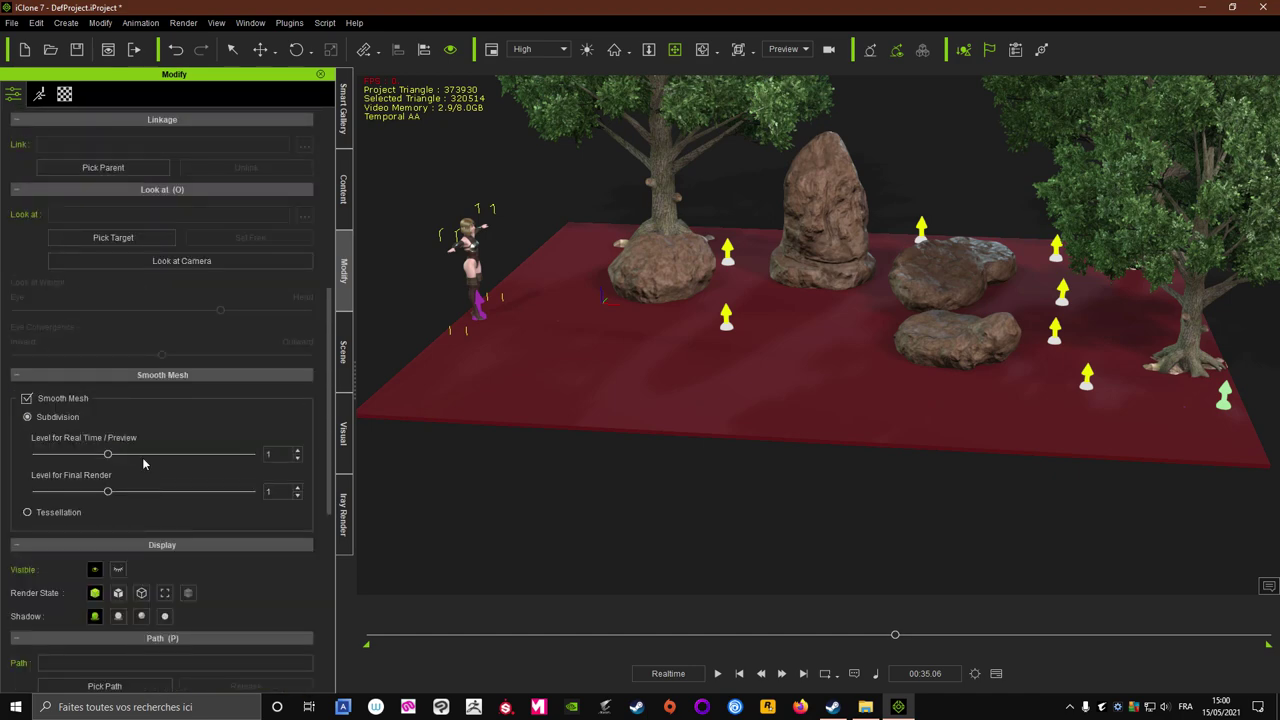
{"action": "scroll", "coordinate": [142, 457], "scroll_direction": "down", "scroll_amount": 5}
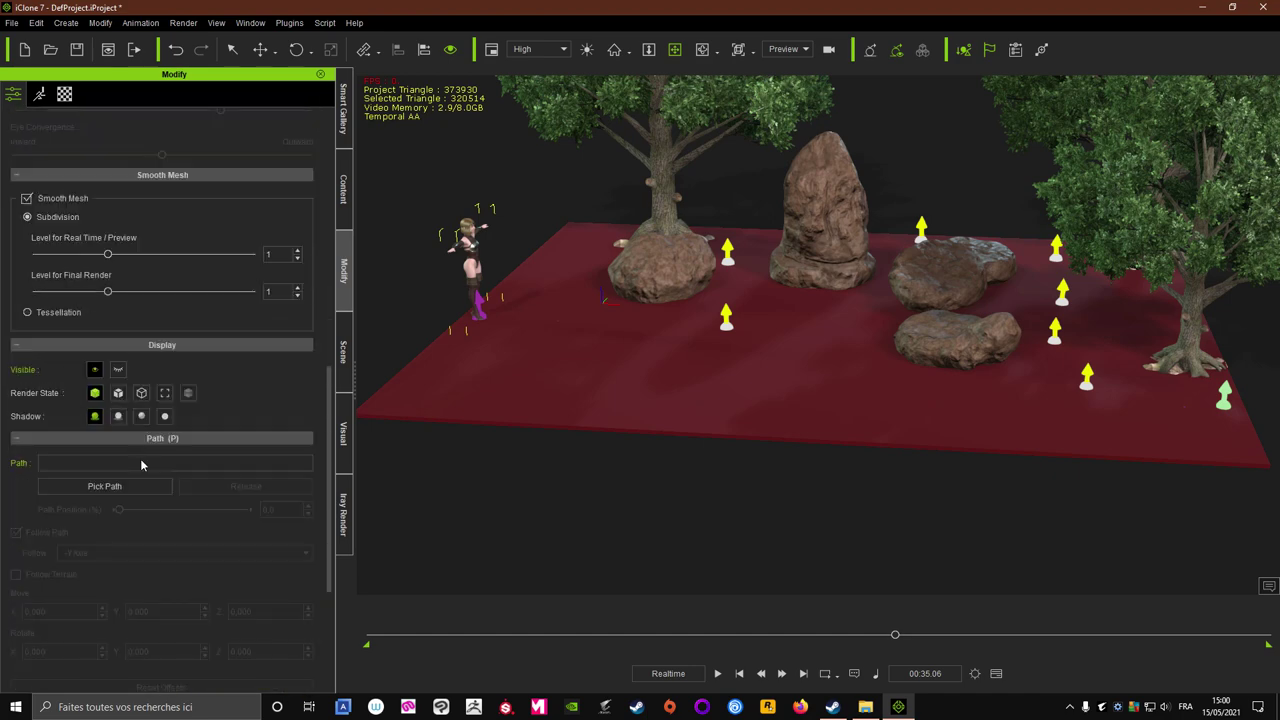
{"action": "left_click", "coordinate": [97, 486]}
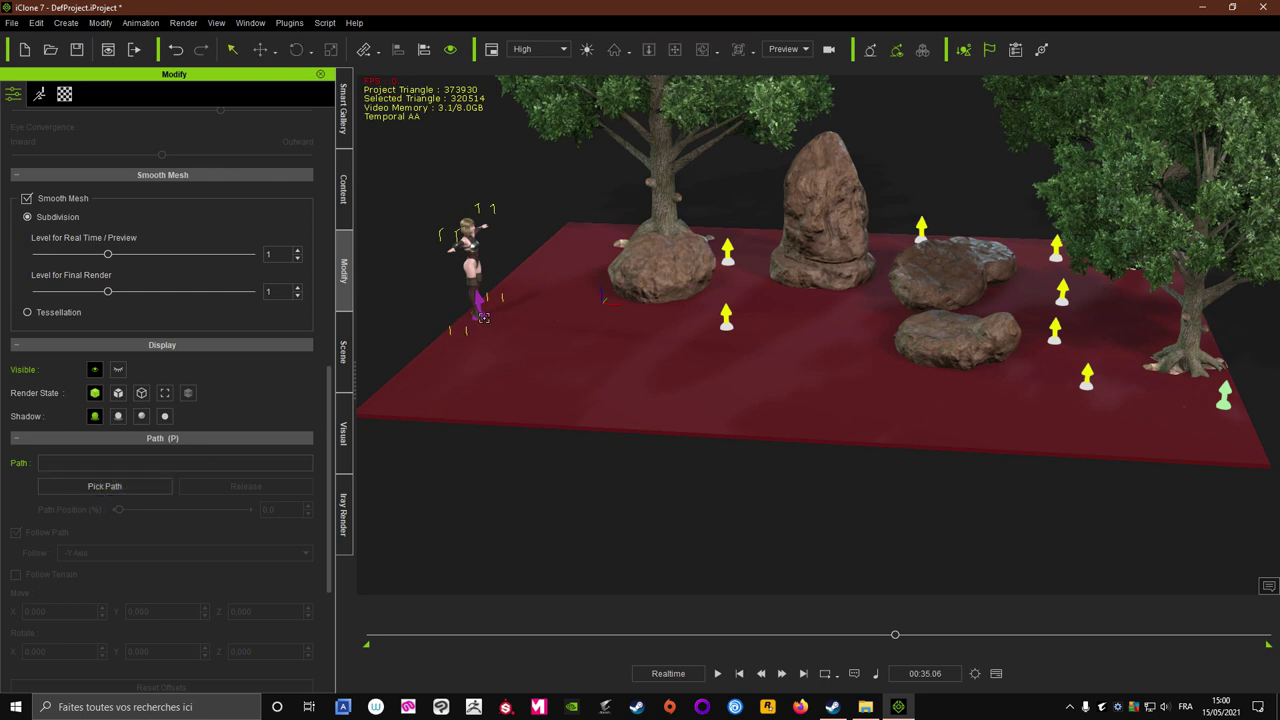
{"action": "left_click", "coordinate": [486, 322]}
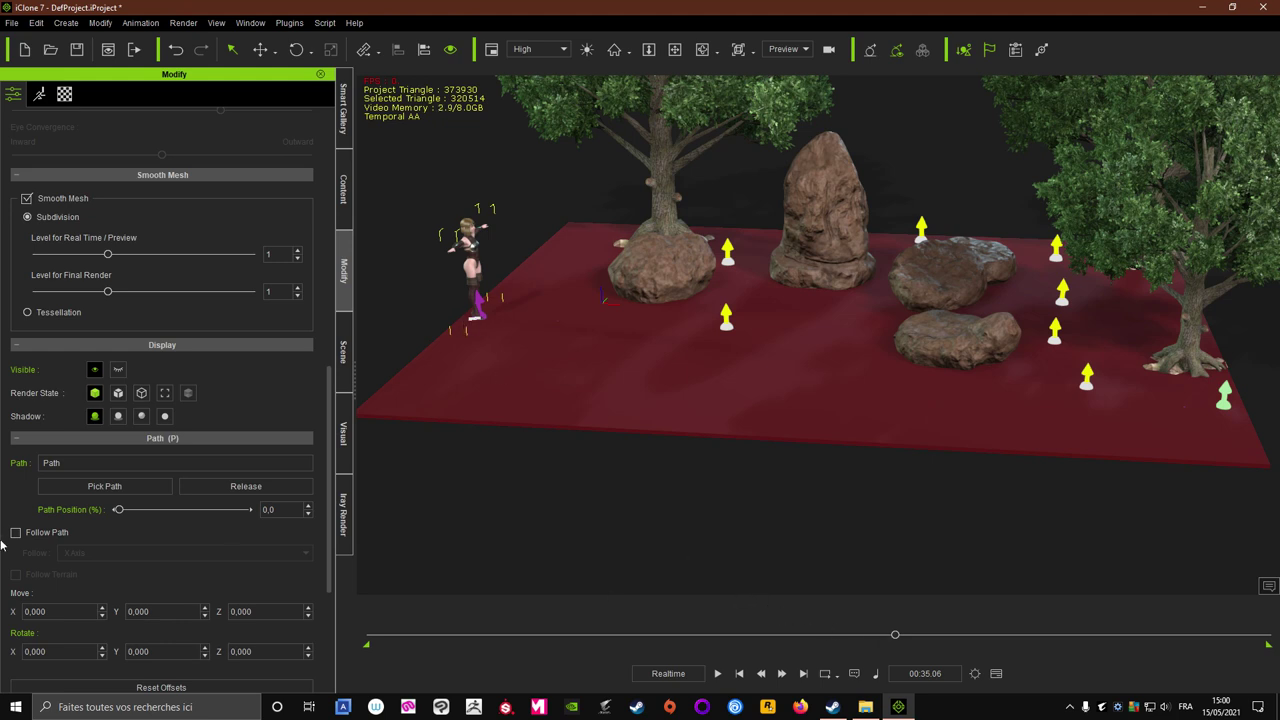
{"action": "left_click_drag", "start_coordinate": [129, 511], "coordinate": [255, 521]}
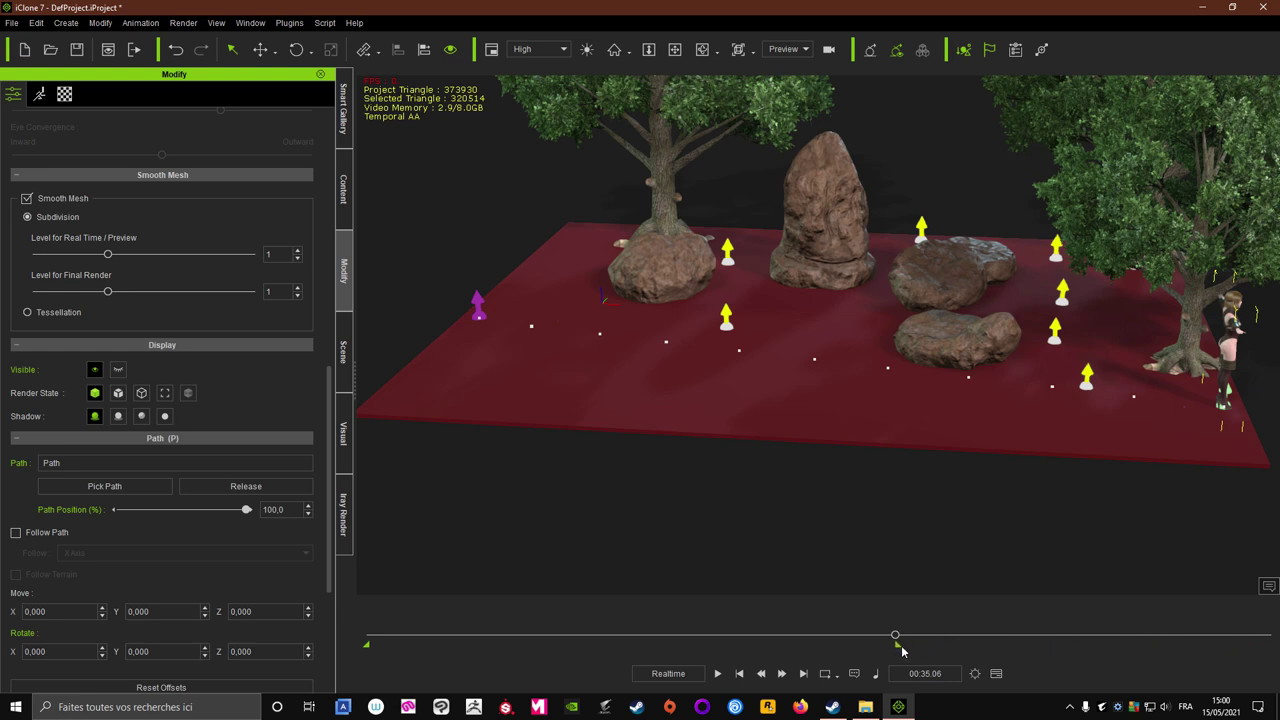
Play the animation from the start to check the avatar's movement, and stop it after a few seconds
{"action": "left_click", "coordinate": [740, 673]}
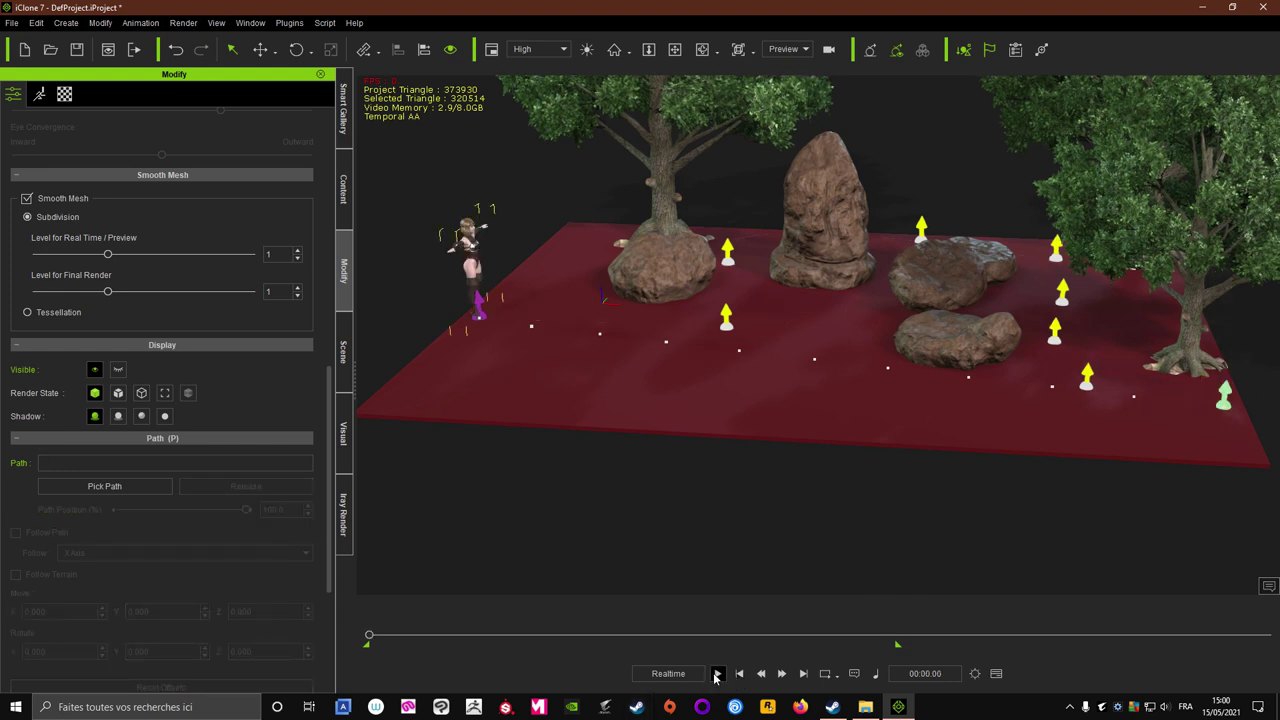
{"action": "left_click", "coordinate": [717, 673]}
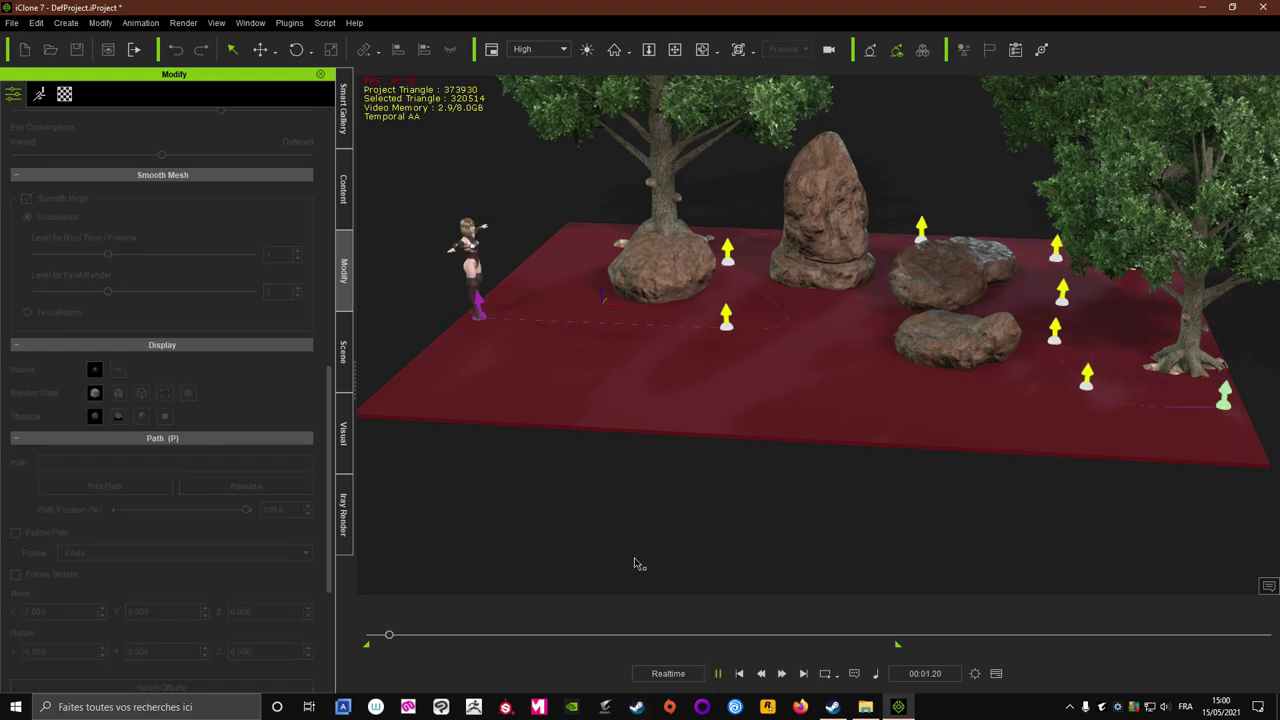
{"action": "left_click", "coordinate": [719, 673]}
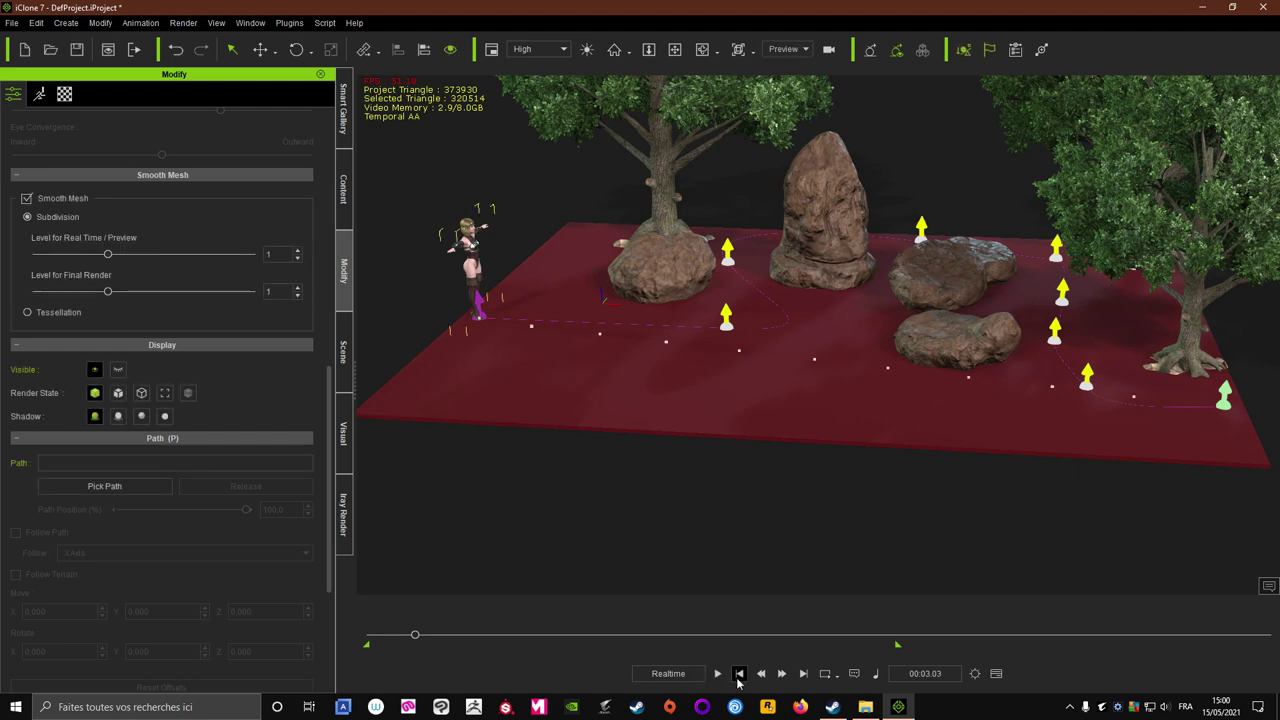
Attach the avatar to the path at time 00:00.00, and check the movement by scrubbing and playing it through
{"action": "left_click", "coordinate": [740, 673]}
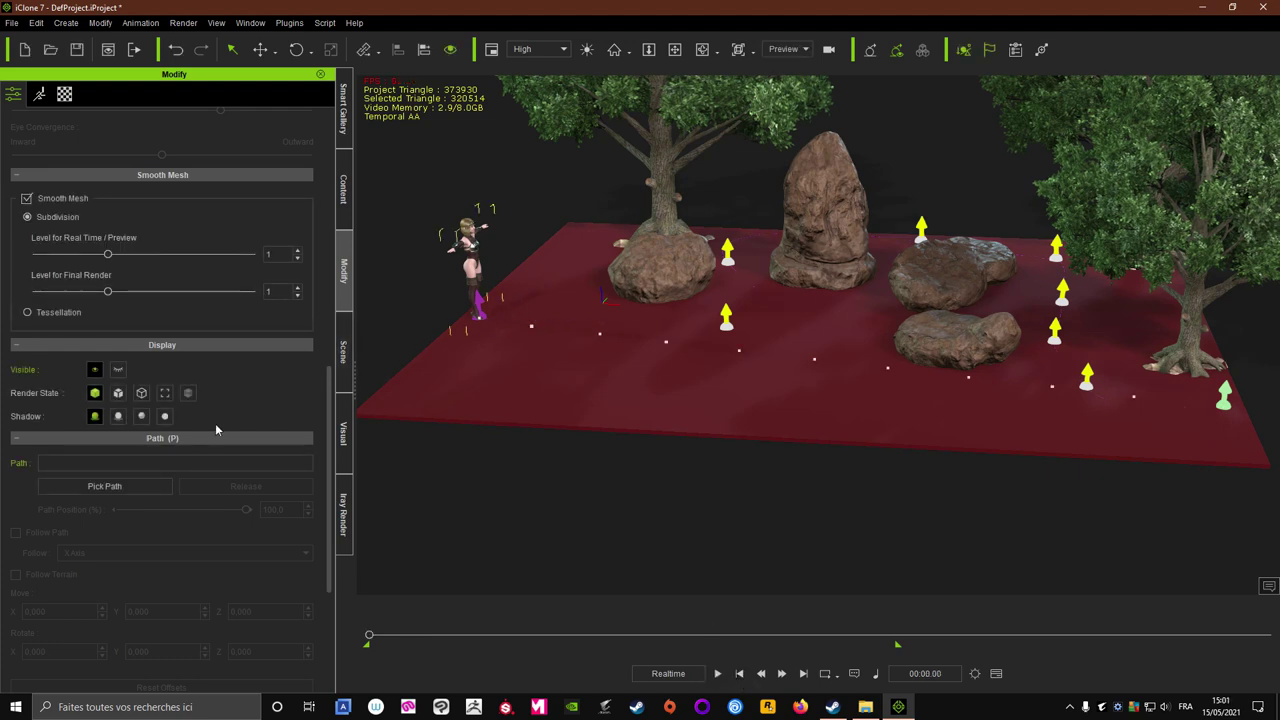
{"action": "left_click", "coordinate": [83, 487]}
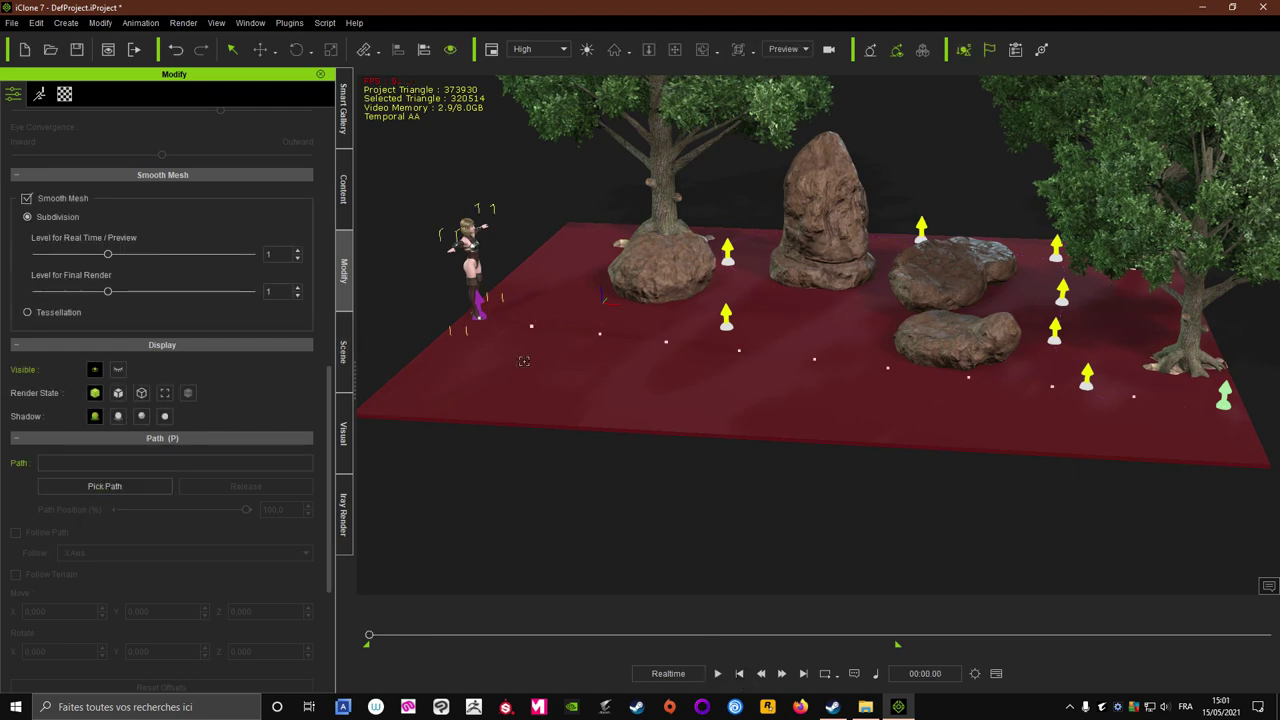
{"action": "left_click", "coordinate": [491, 323]}
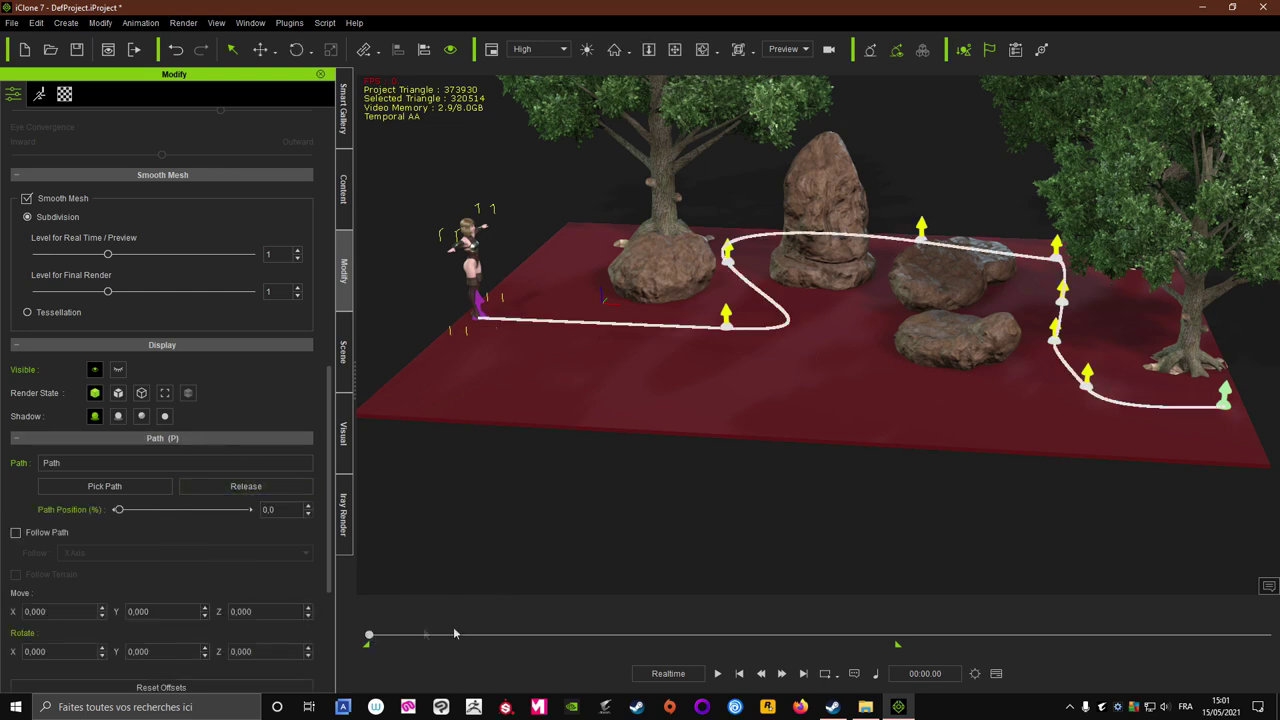
{"action": "left_click_drag", "start_coordinate": [453, 634], "coordinate": [894, 661]}
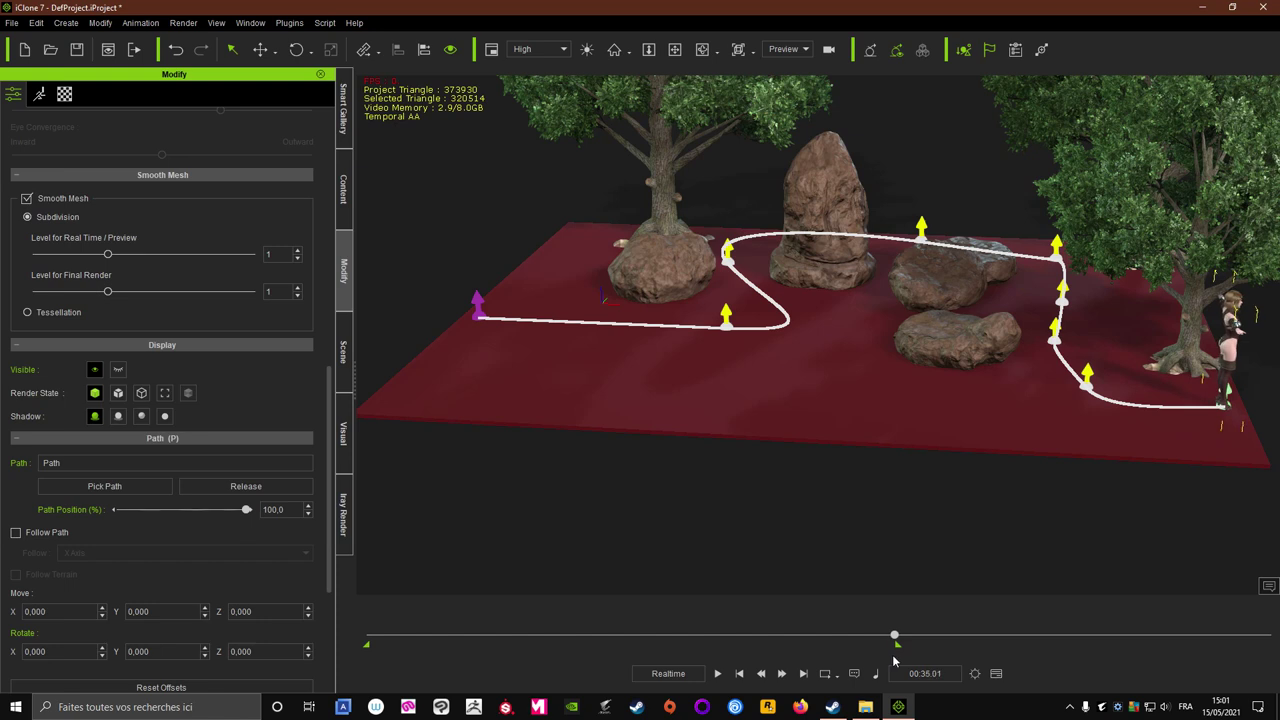
{"action": "left_click_drag", "start_coordinate": [893, 661], "coordinate": [369, 640]}
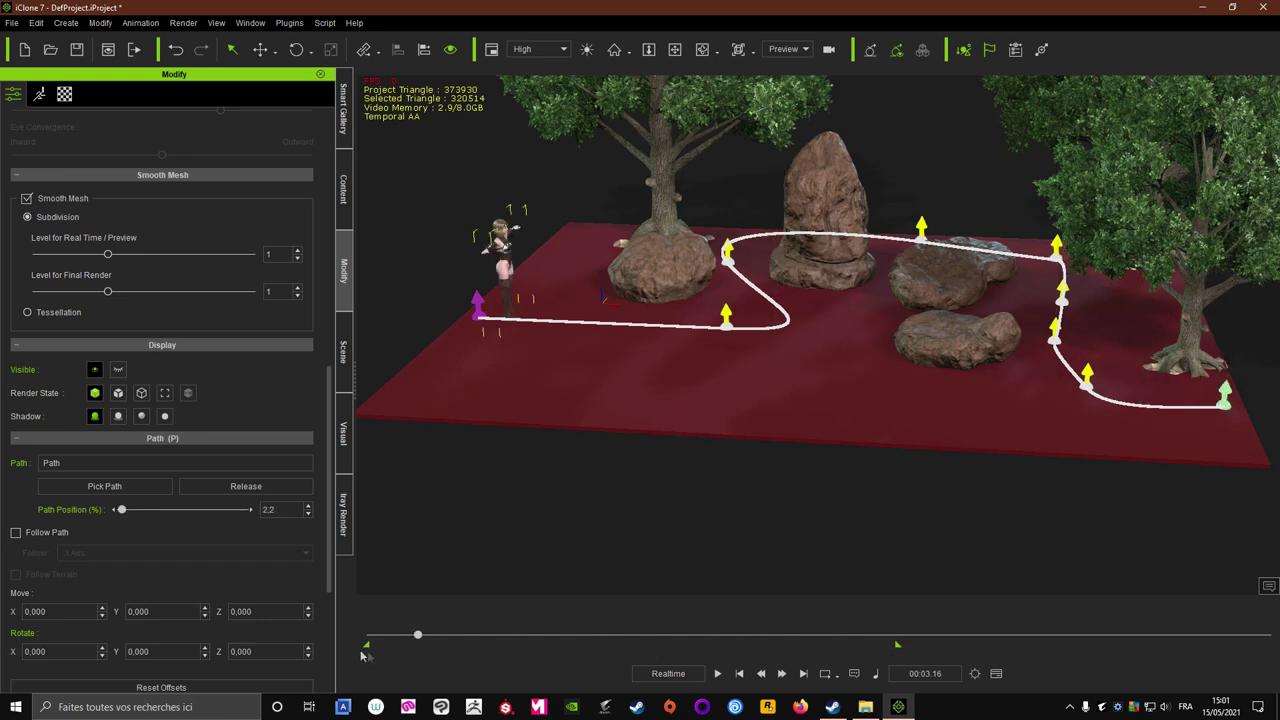
{"action": "left_click", "coordinate": [720, 675]}
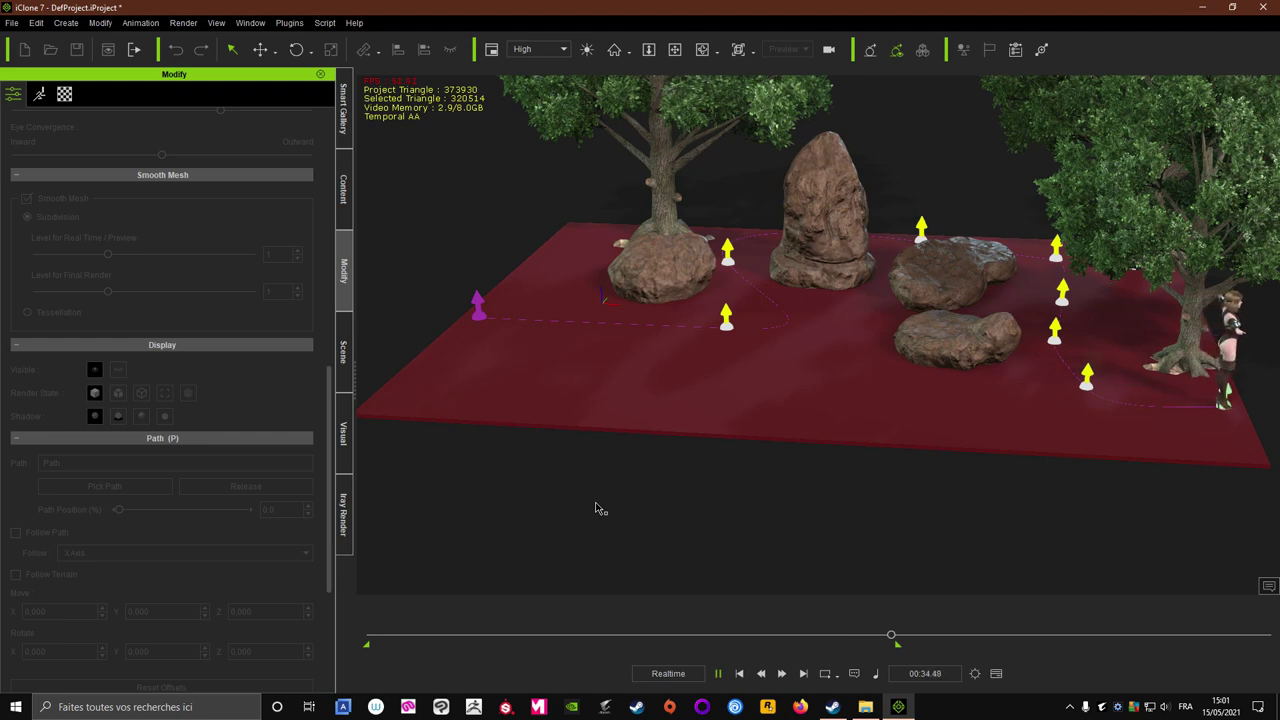
{"action": "left_click", "coordinate": [740, 673]}
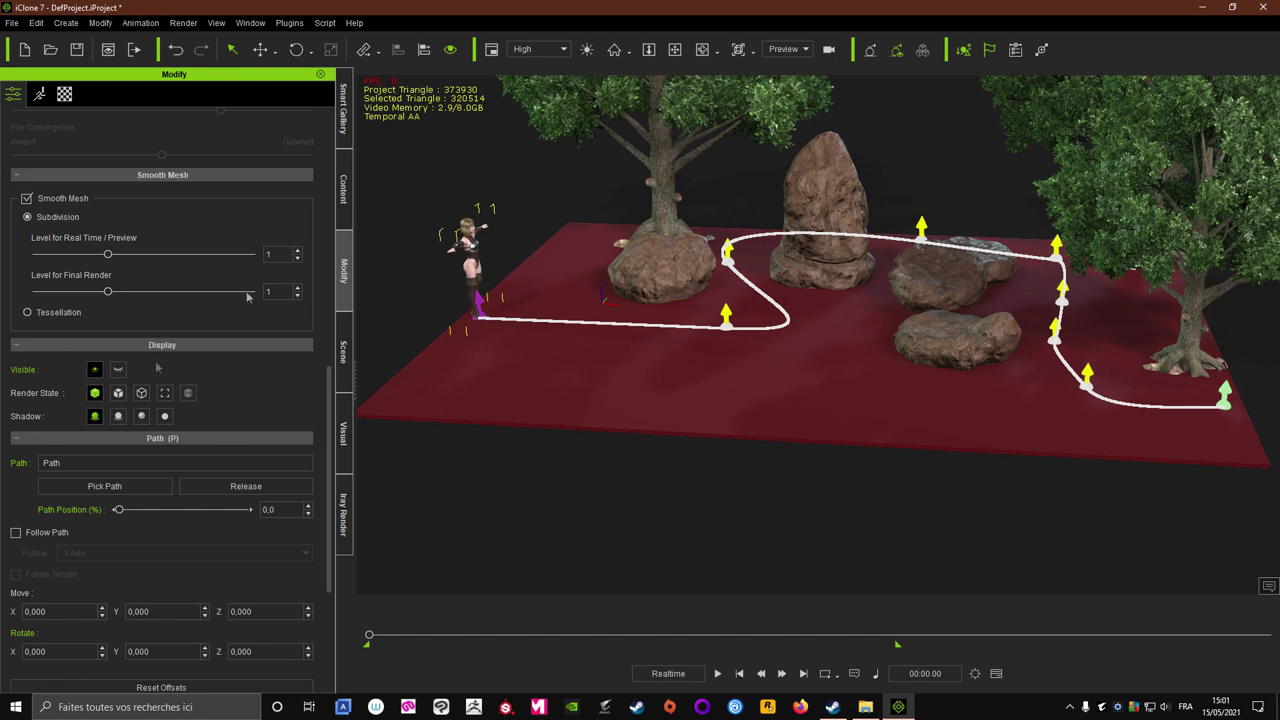
Enable Follow Path for the avatar and set the follow direction to -Y Axis
{"action": "left_click", "coordinate": [15, 533]}
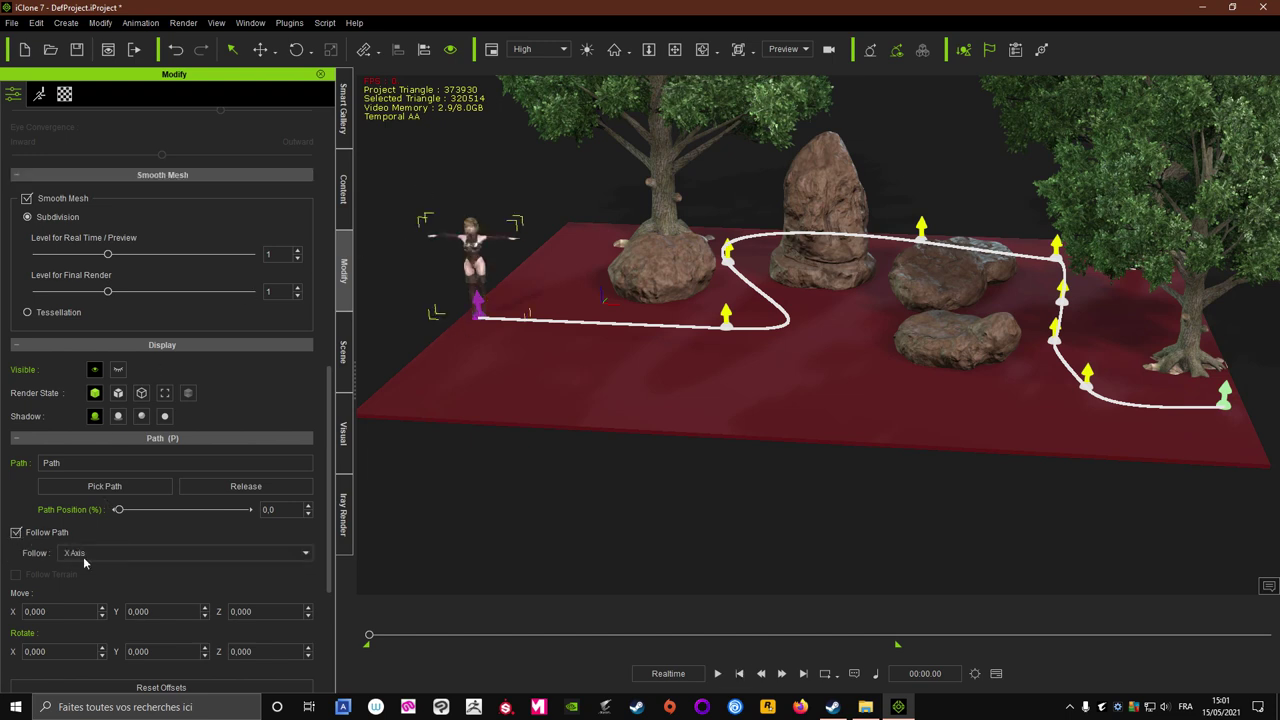
{"action": "left_click", "coordinate": [86, 555]}
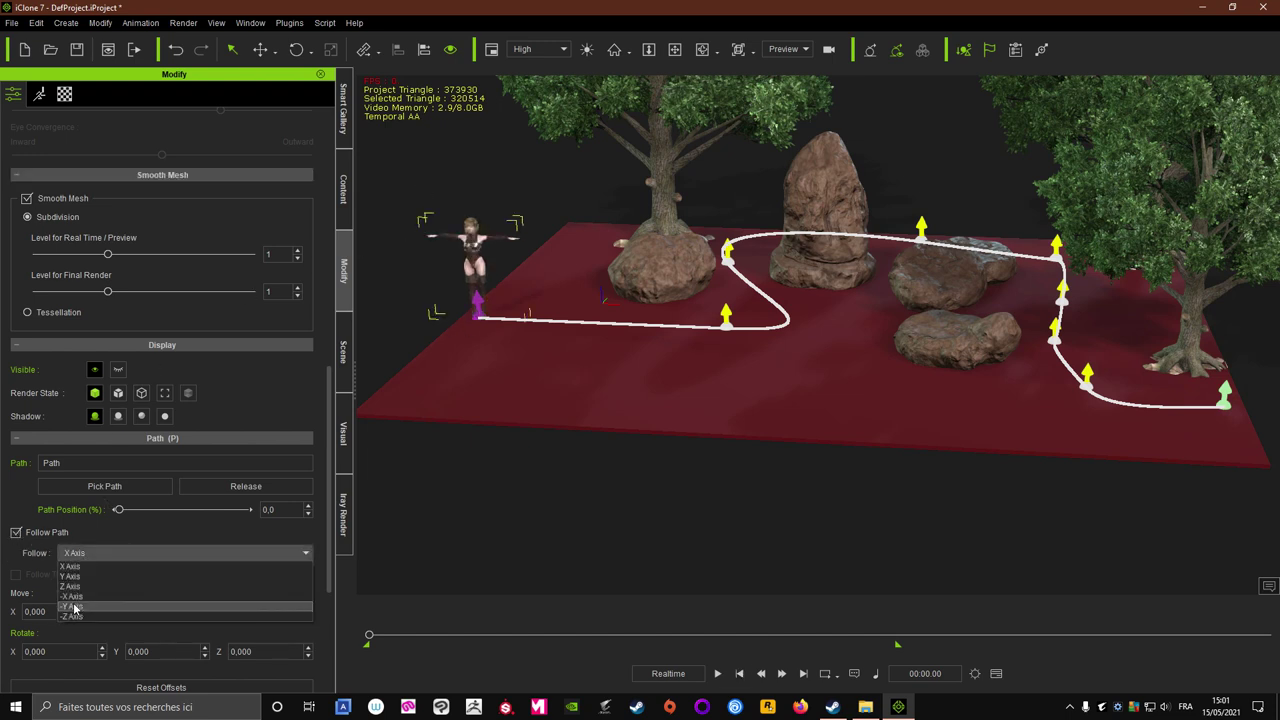
{"action": "left_click", "coordinate": [74, 606]}
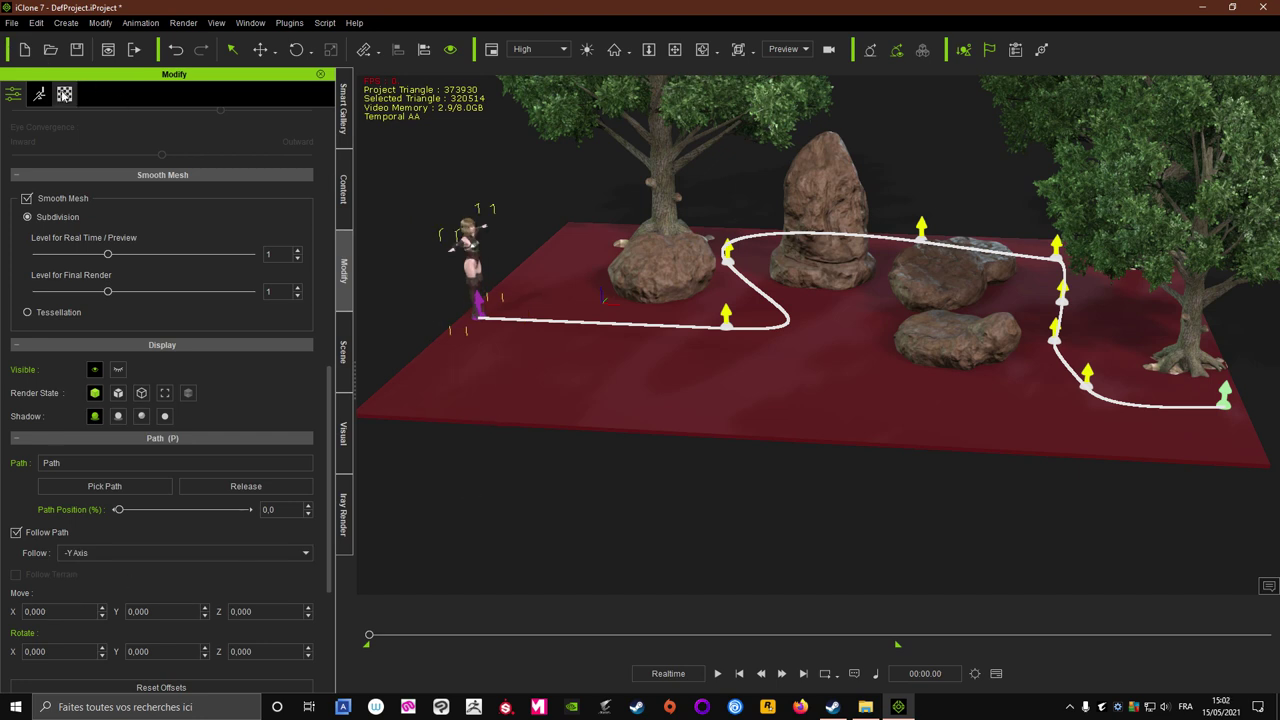
Preview the female 02_Basic Walk move on the avatar along the path with Motion Puppet
{"action": "left_click", "coordinate": [40, 94]}
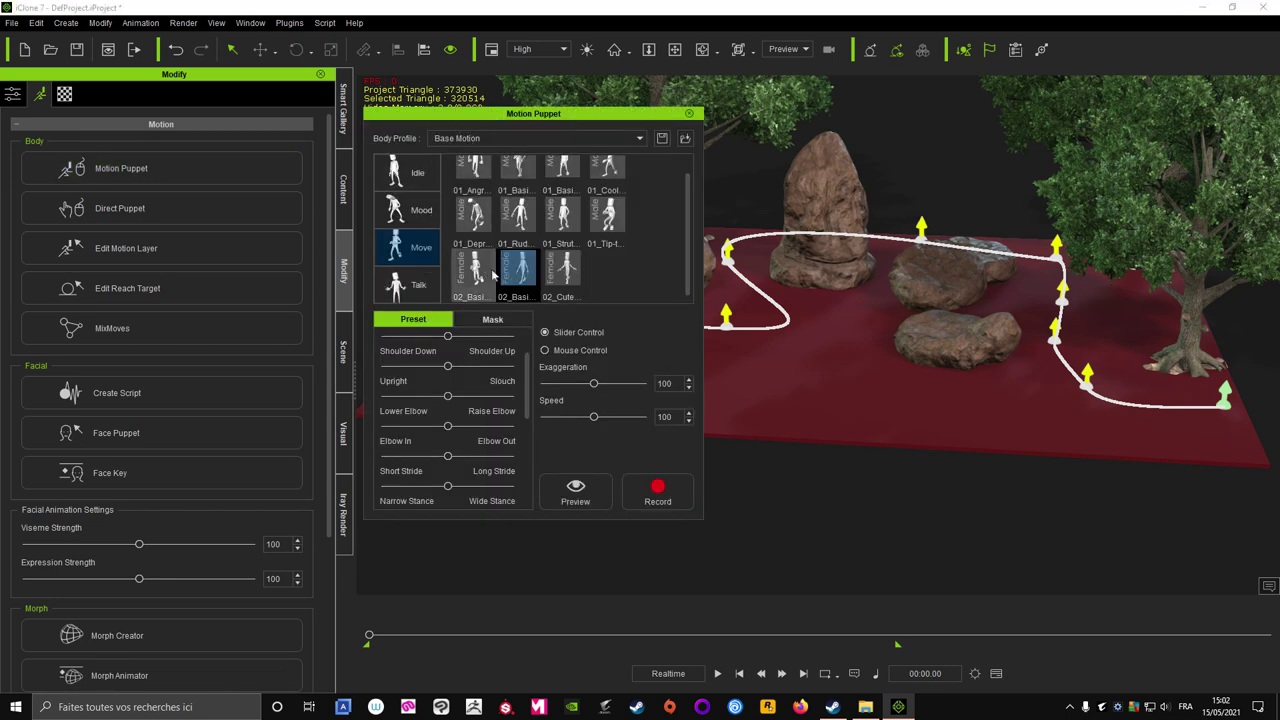
{"action": "left_click_drag", "start_coordinate": [540, 113], "coordinate": [197, 135]}
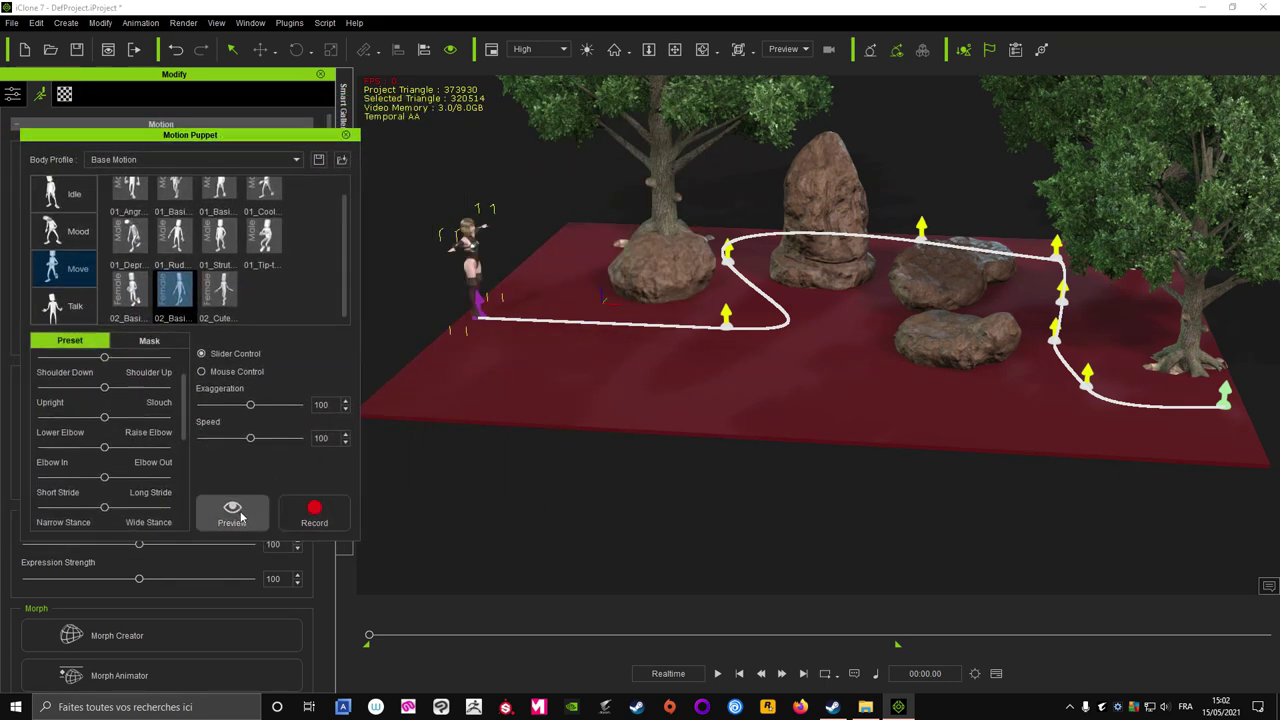
{"action": "left_click", "coordinate": [240, 517]}
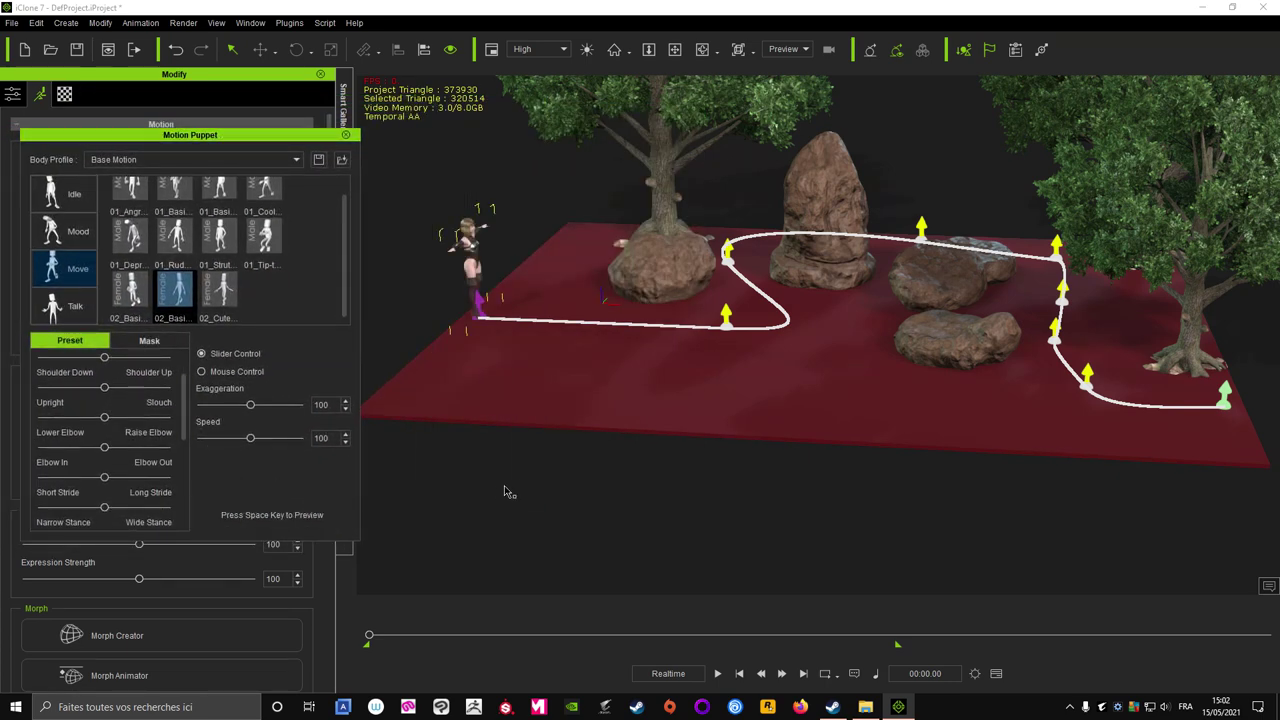
{"action": "key", "text": "space"}
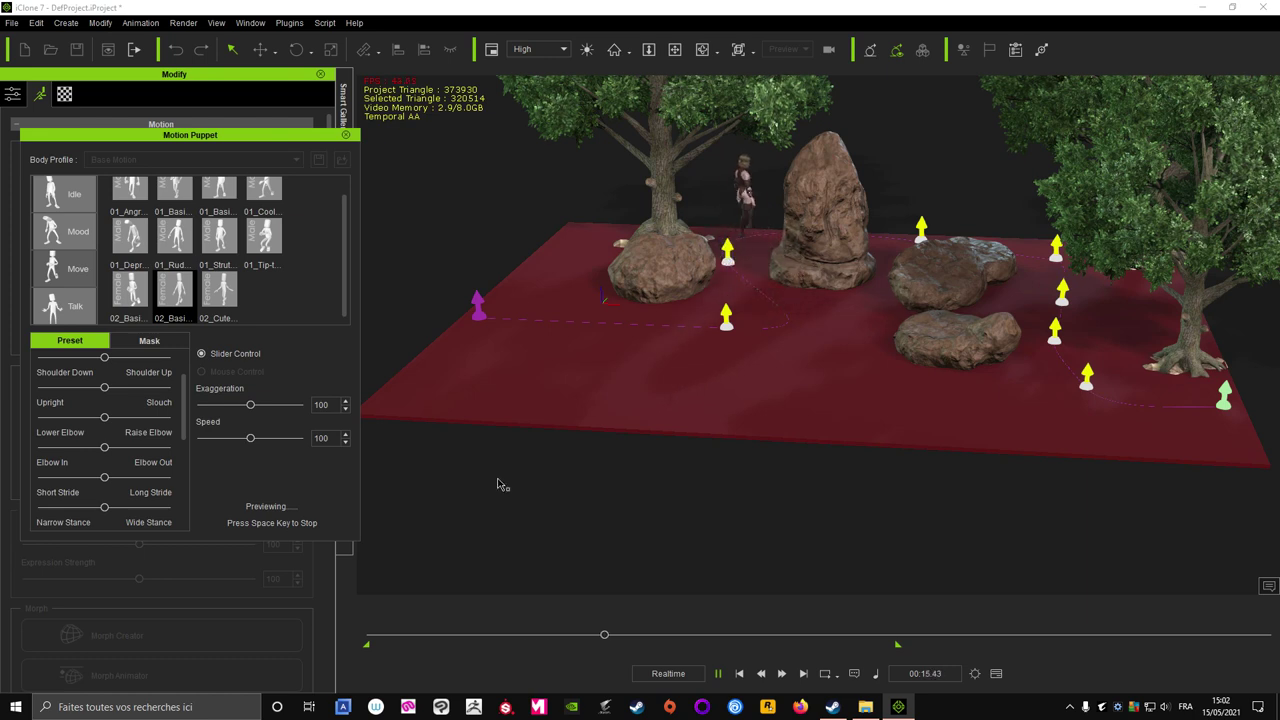
{"action": "key", "text": "space"}
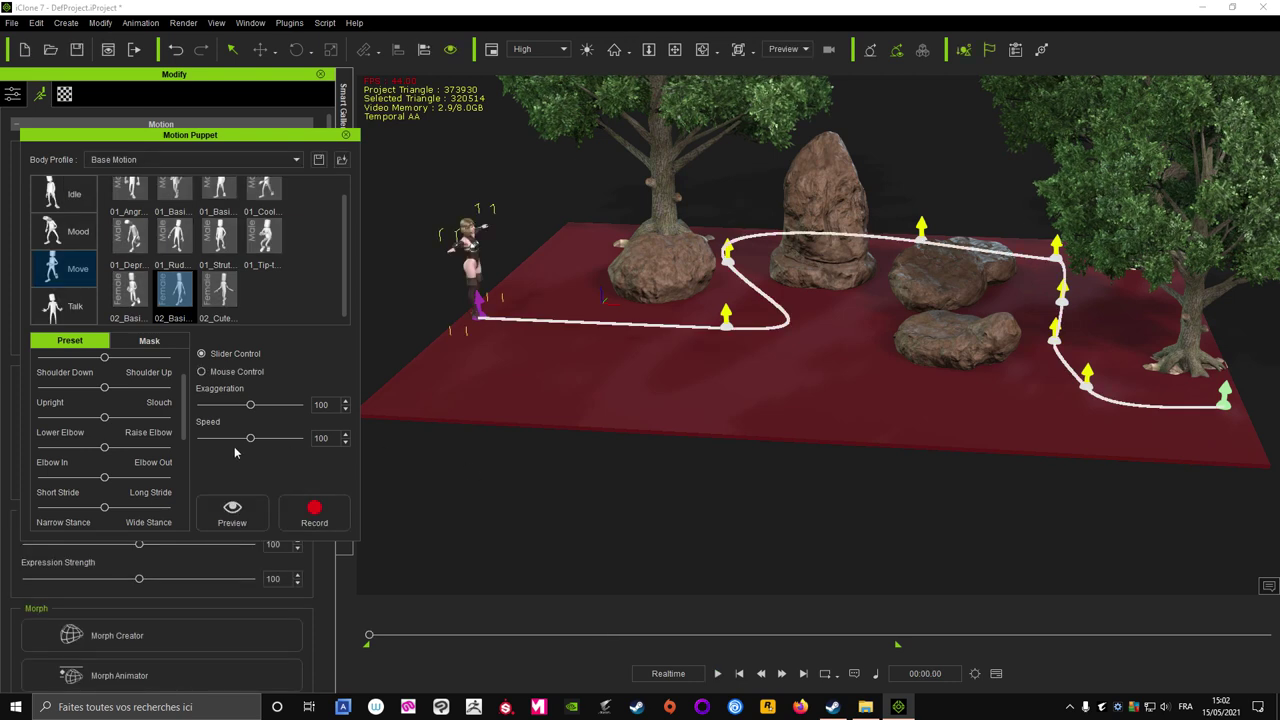
Record the female basic walk on the avatar with Motion Puppet until about 00:35.13, and close Motion Puppet
{"action": "left_click", "coordinate": [316, 515]}
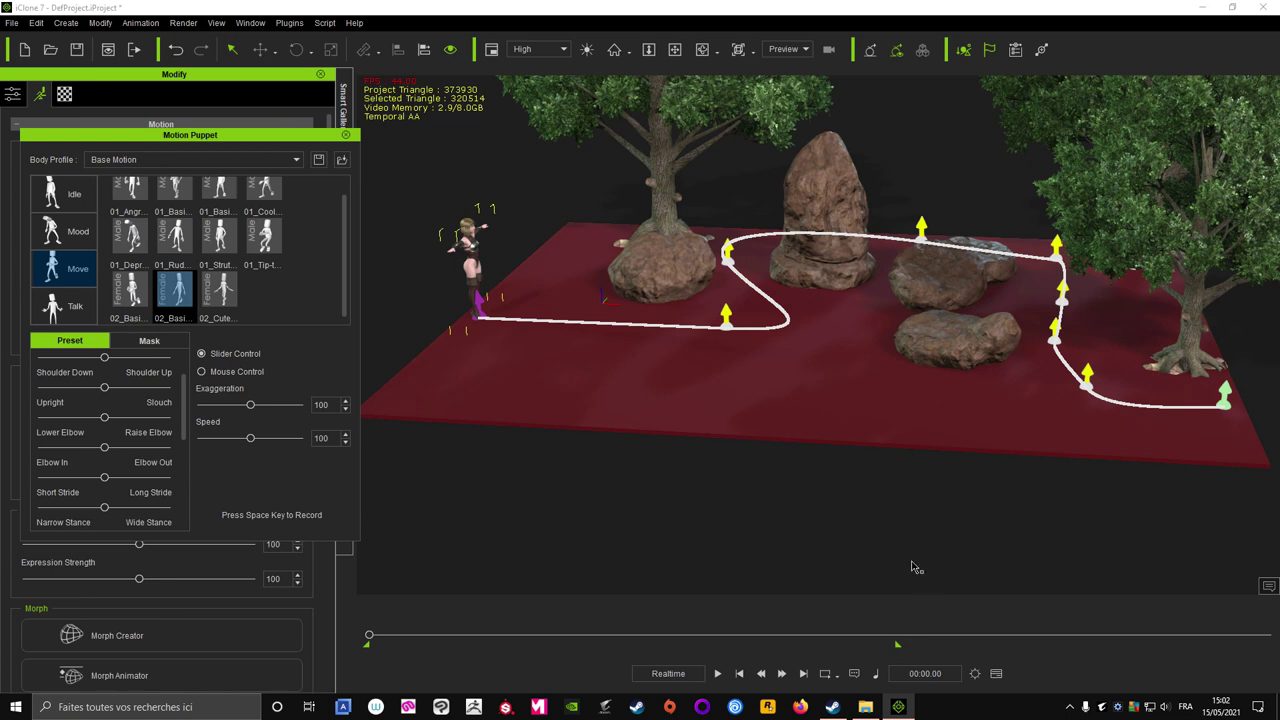
{"action": "key", "text": "space"}
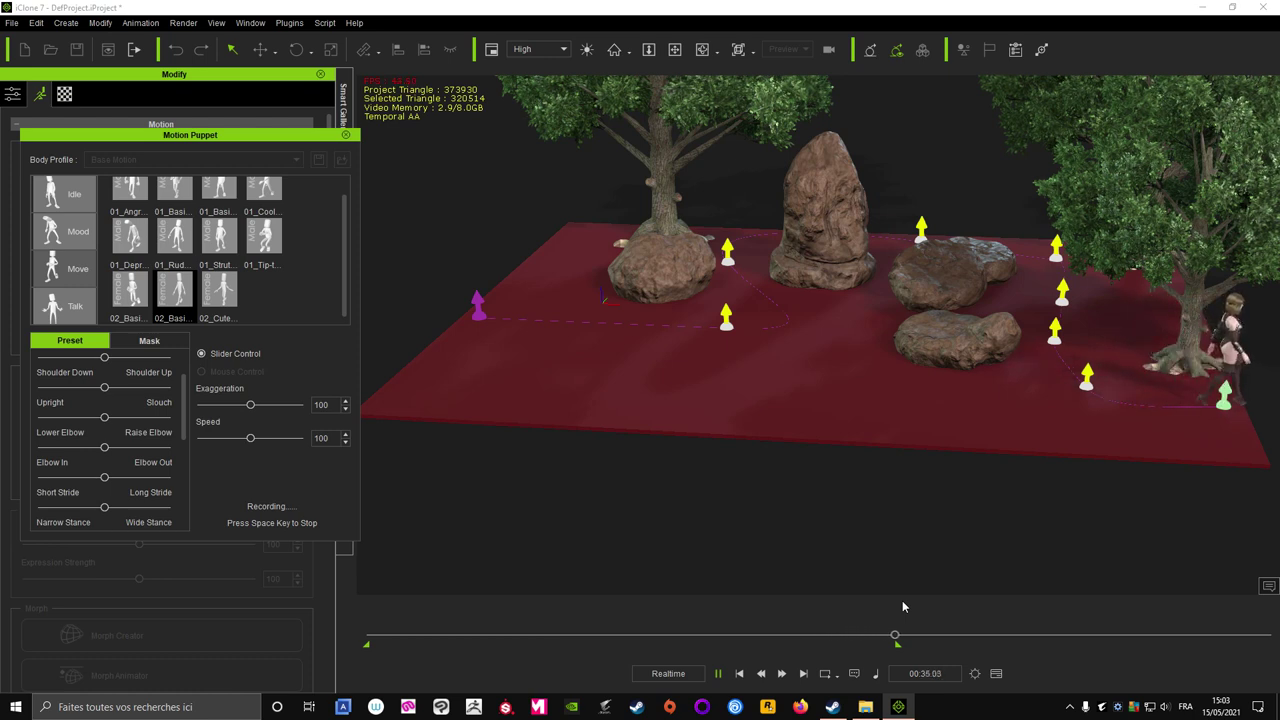
{"action": "key", "text": "space"}
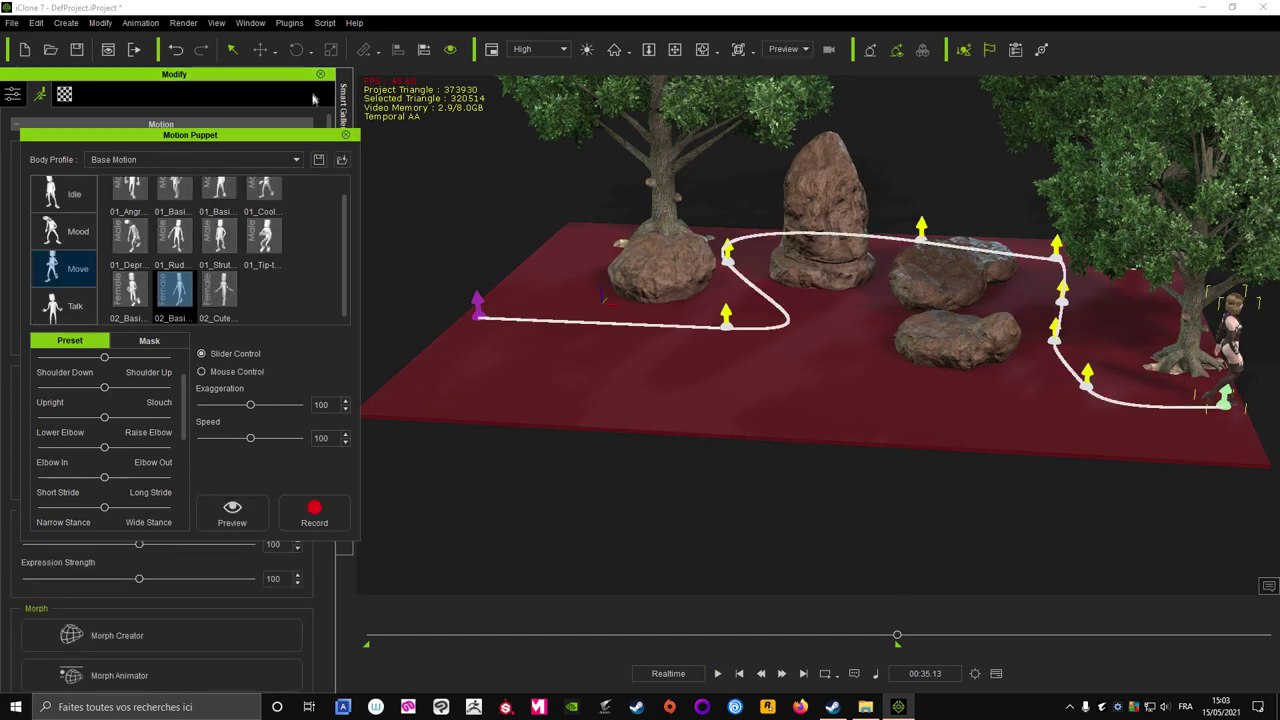
{"action": "left_click", "coordinate": [345, 134]}
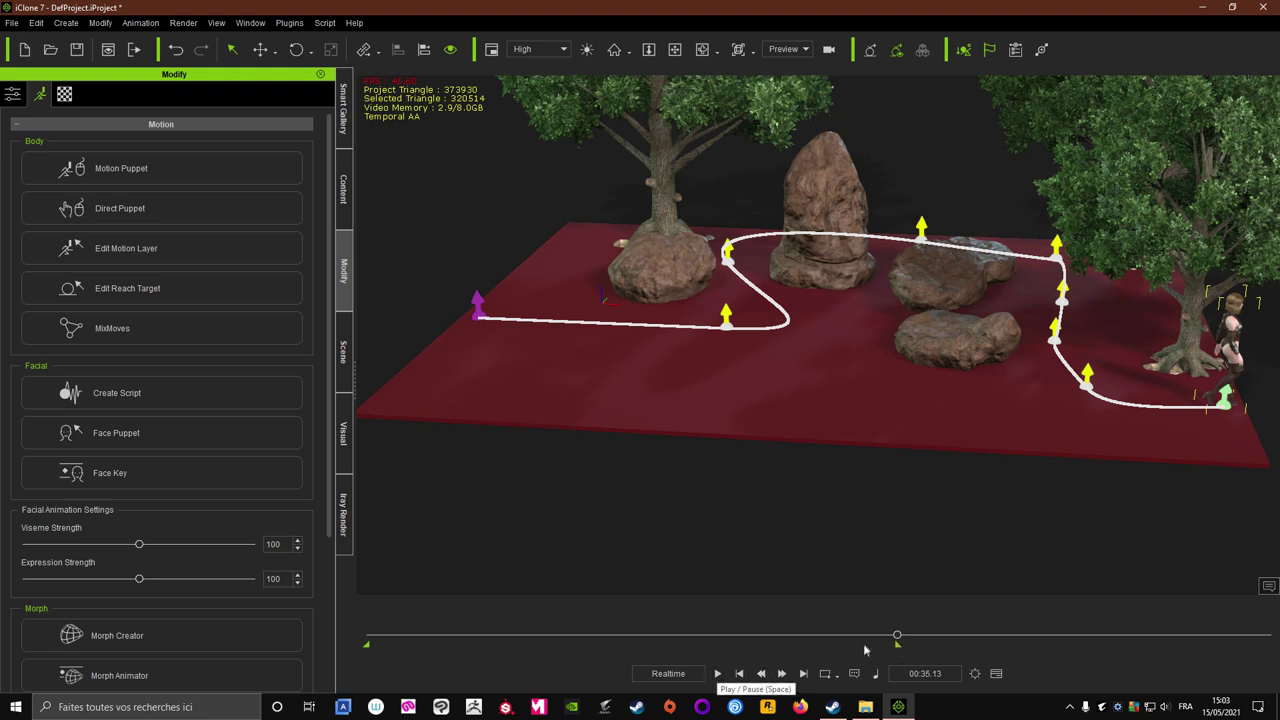
Shorten the playback range to end at about 00:32.50, and play the animation from the start for about three seconds
{"action": "left_click_drag", "start_coordinate": [897, 638], "coordinate": [863, 653]}
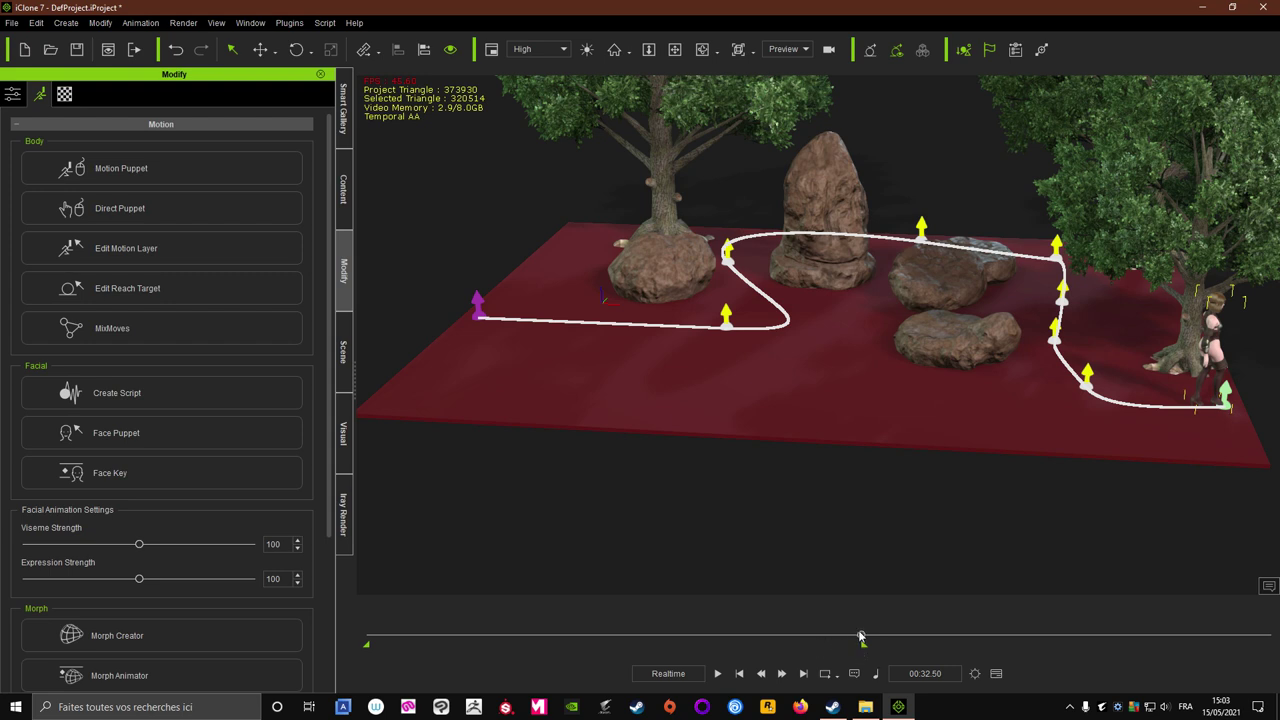
{"action": "left_click_drag", "start_coordinate": [861, 637], "coordinate": [364, 641]}
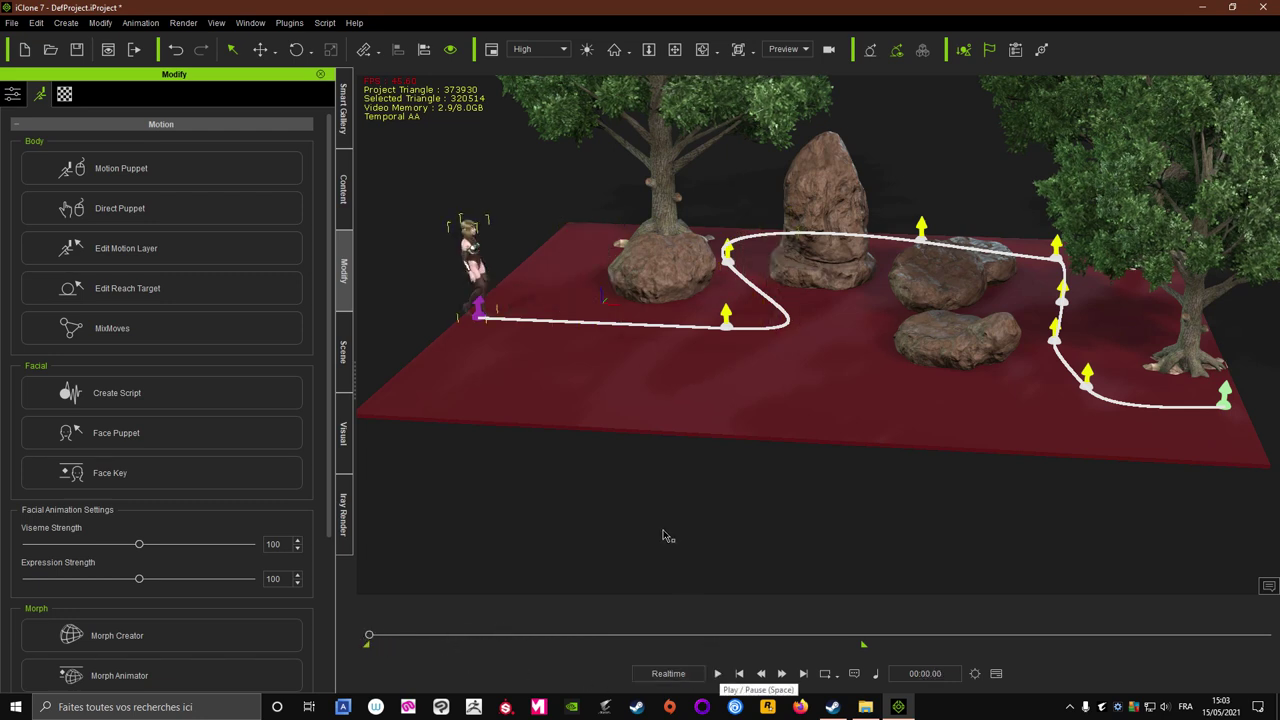
{"action": "key", "text": "space"}
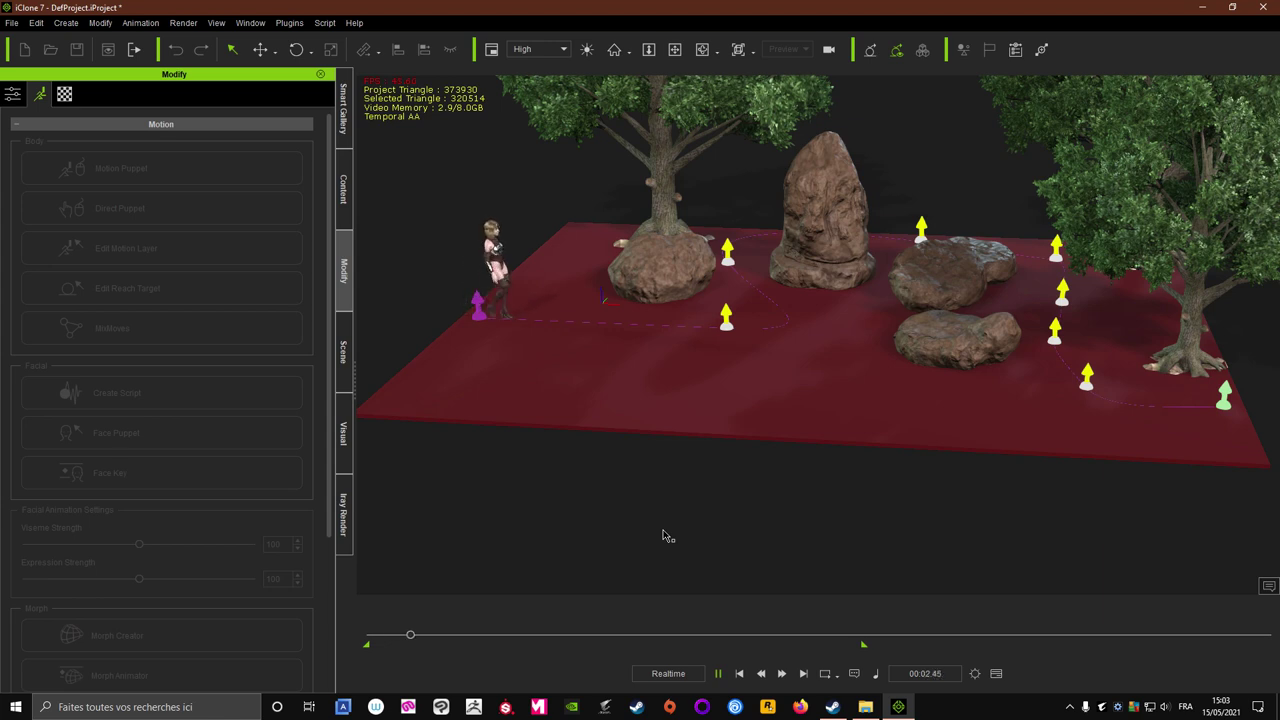
{"action": "key", "text": "space"}
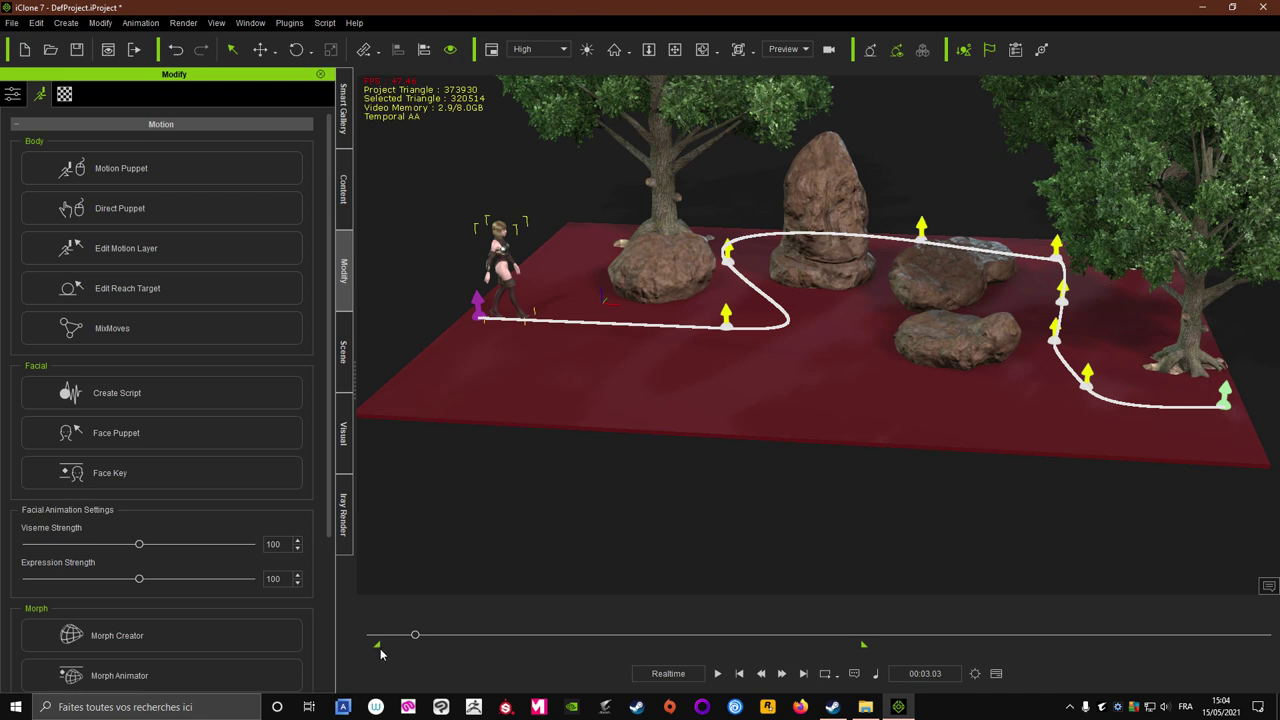
Set the playback range to start at about 00:03.07, and play the trimmed range briefly to check it
{"action": "left_click", "coordinate": [413, 651]}
{"action": "key", "text": "Right"}
{"action": "key", "text": "Right"}
{"action": "key", "text": "Right"}
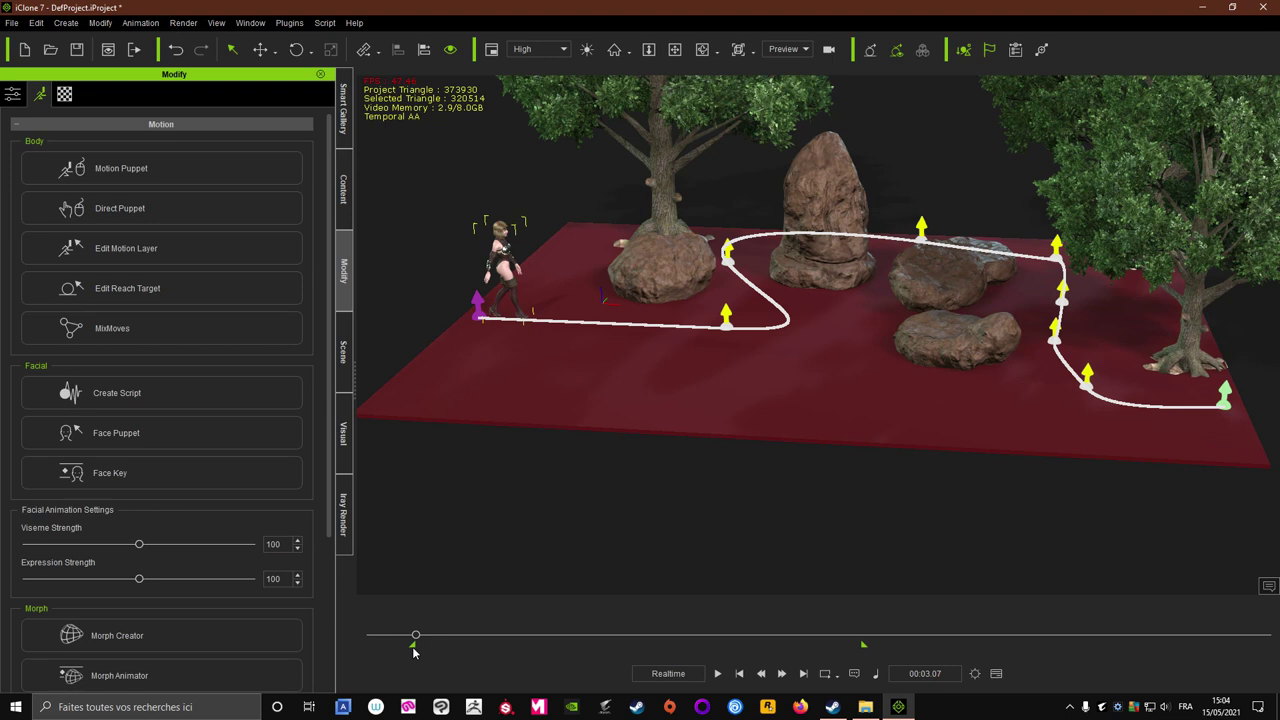
{"action": "left_click", "coordinate": [720, 674]}
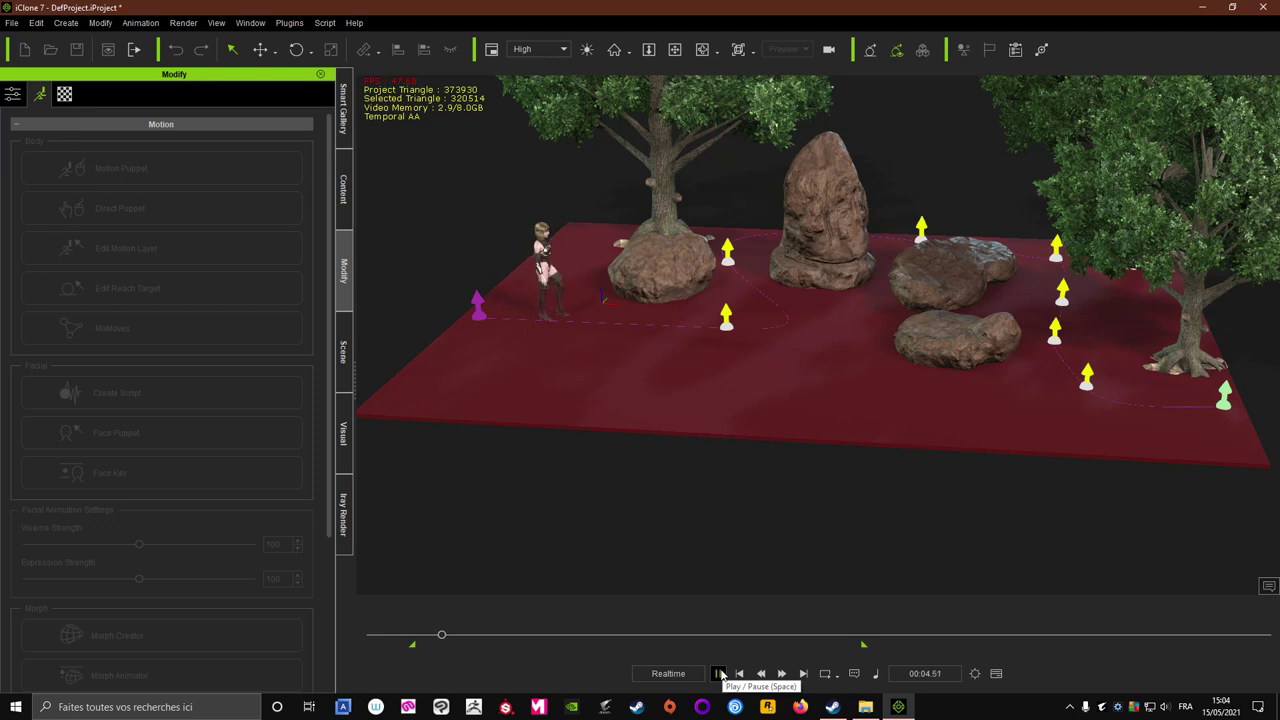
{"action": "left_click", "coordinate": [719, 674]}
Deselect the avatar and save the project under the new name "walking animation demo"
{"action": "left_click", "coordinate": [700, 466]}
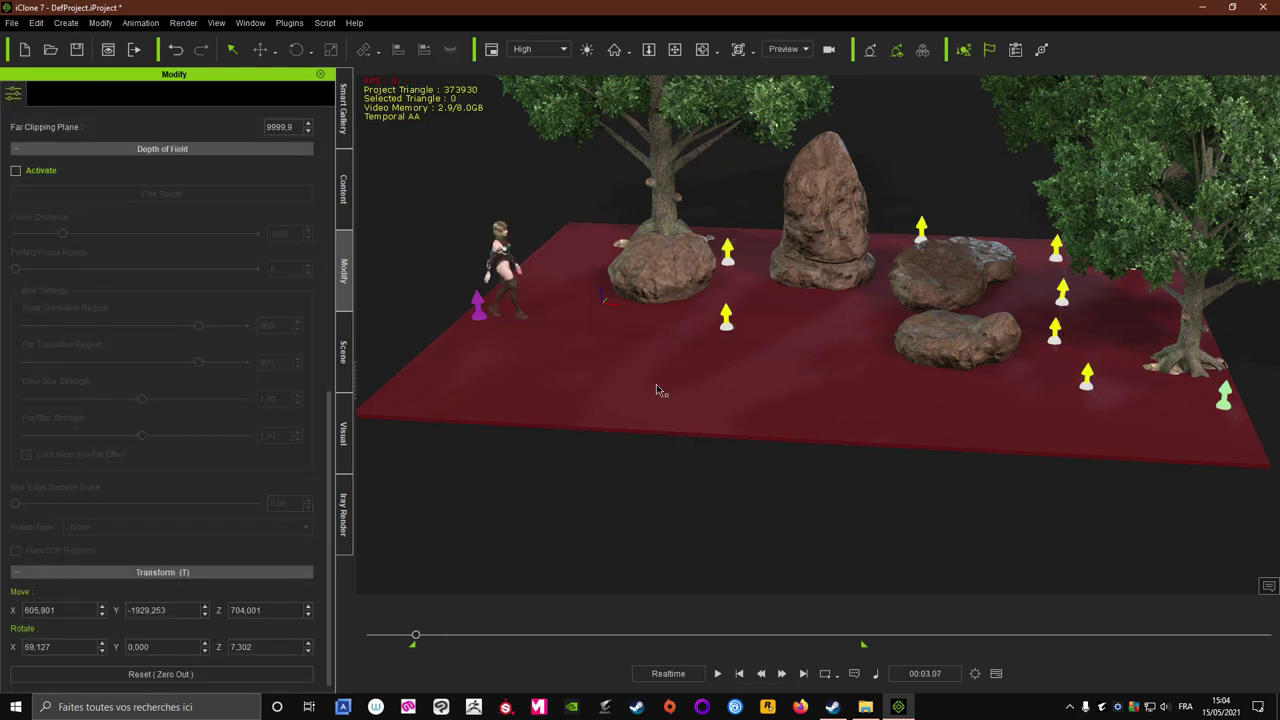
{"action": "left_click", "coordinate": [12, 27]}
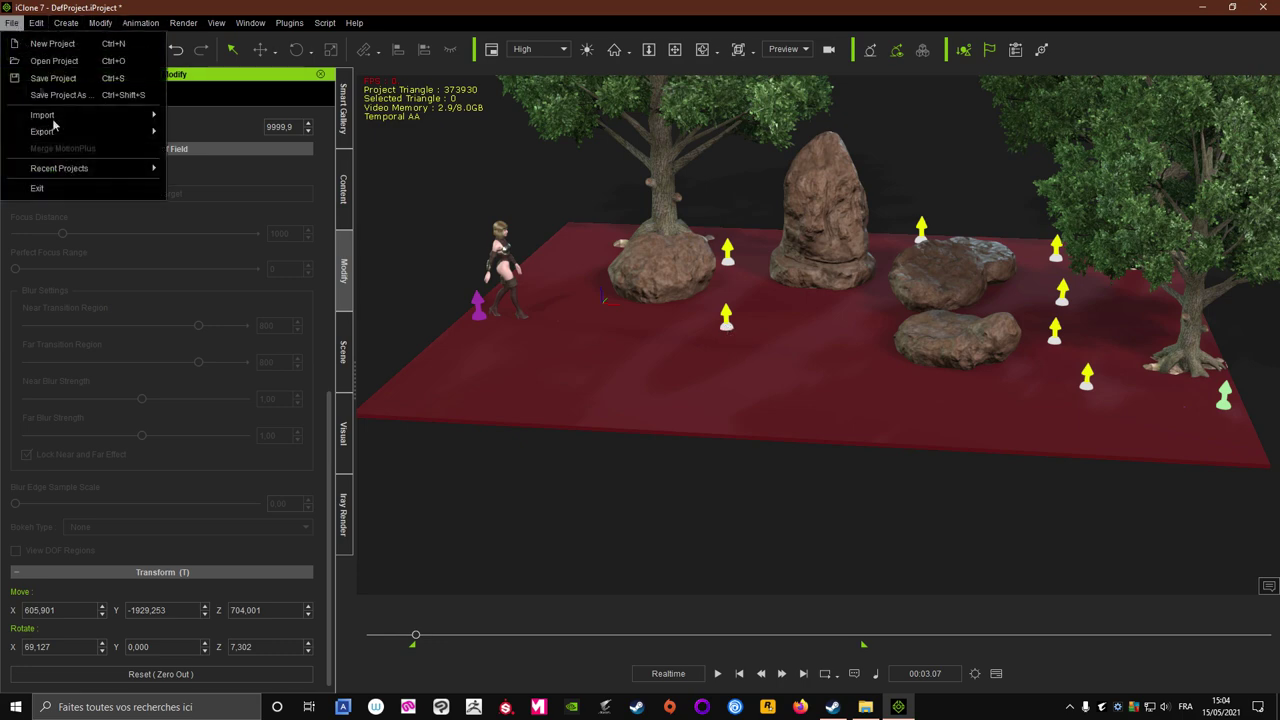
{"action": "left_click", "coordinate": [62, 95]}
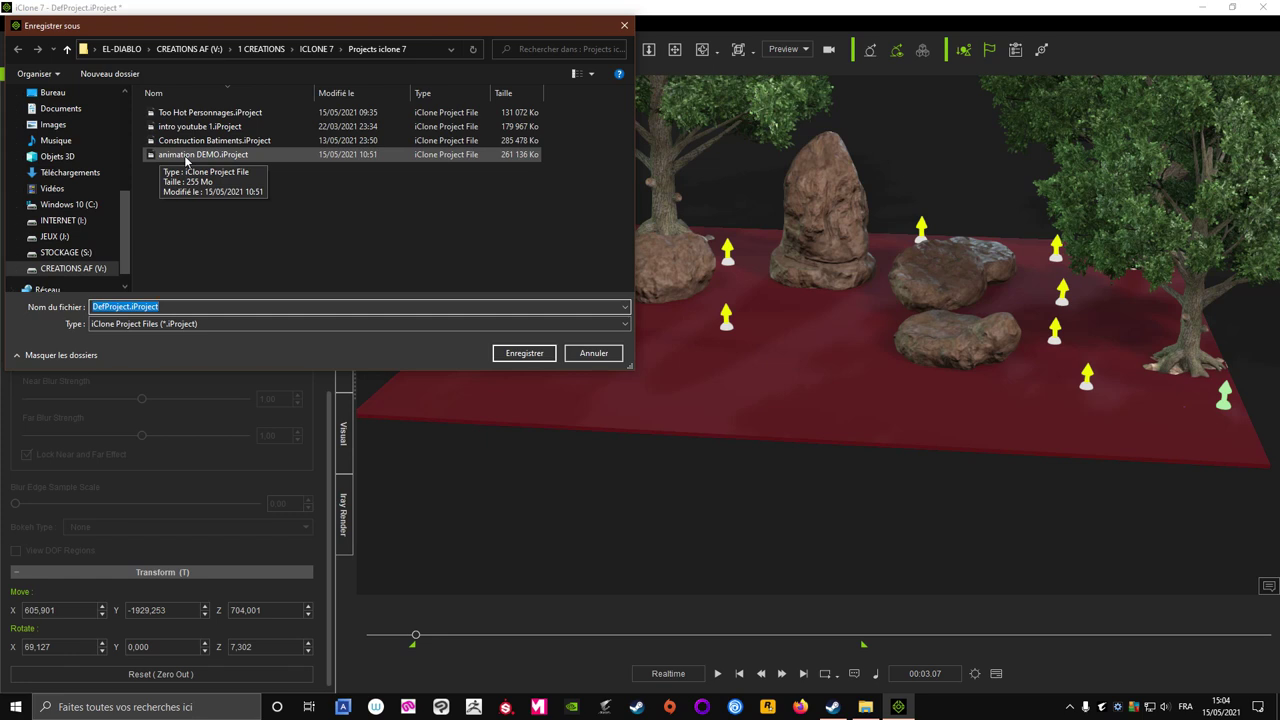
{"action": "left_click", "coordinate": [184, 155]}
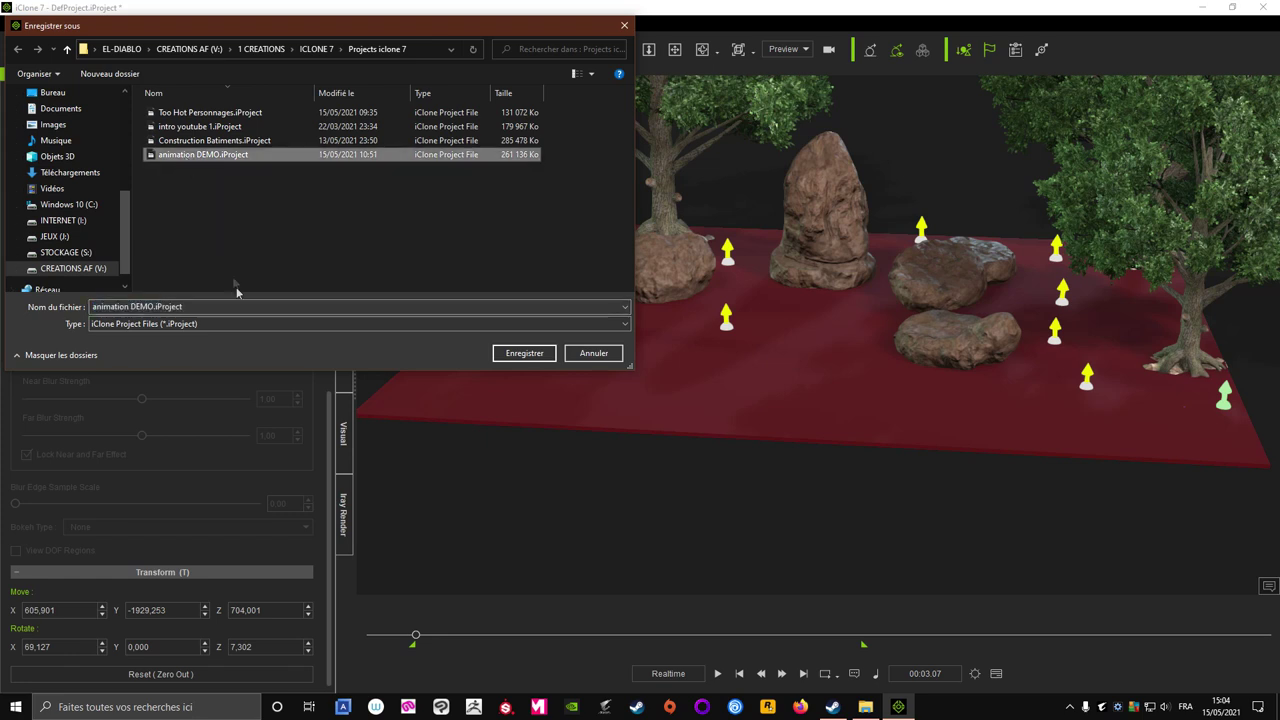
{"action": "left_click", "coordinate": [209, 310]}
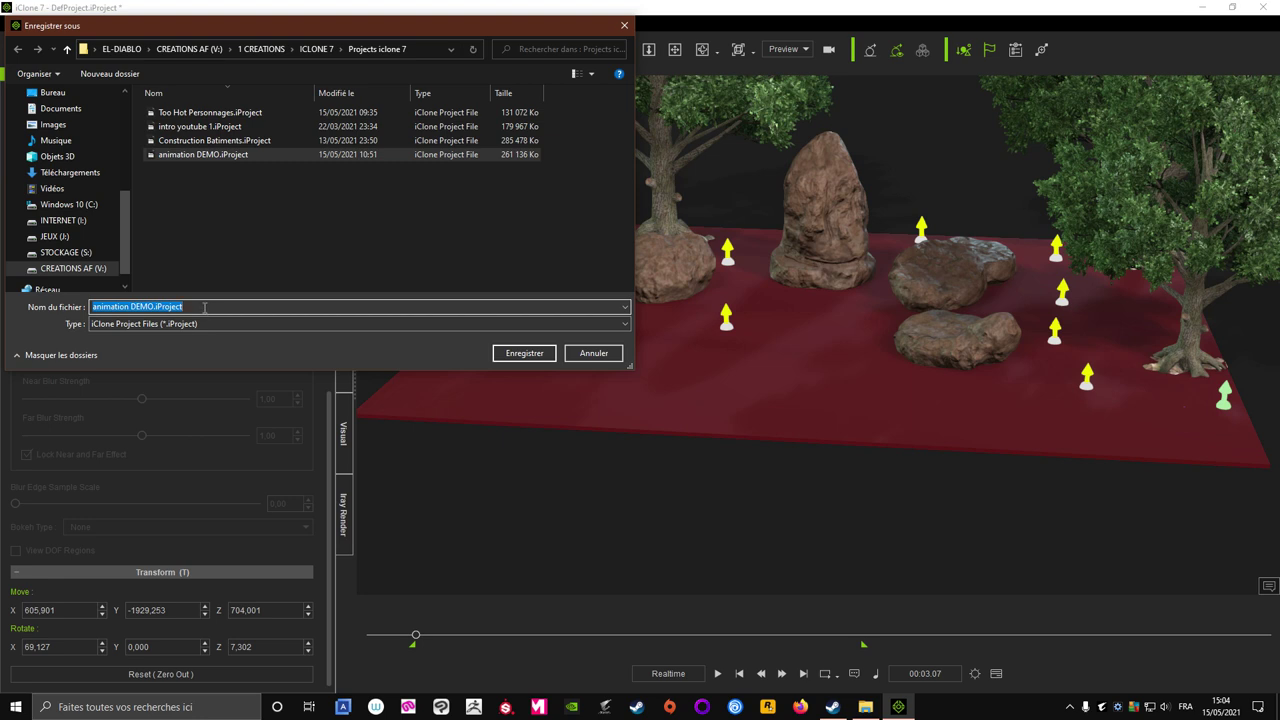
{"action": "type", "text": "an"}
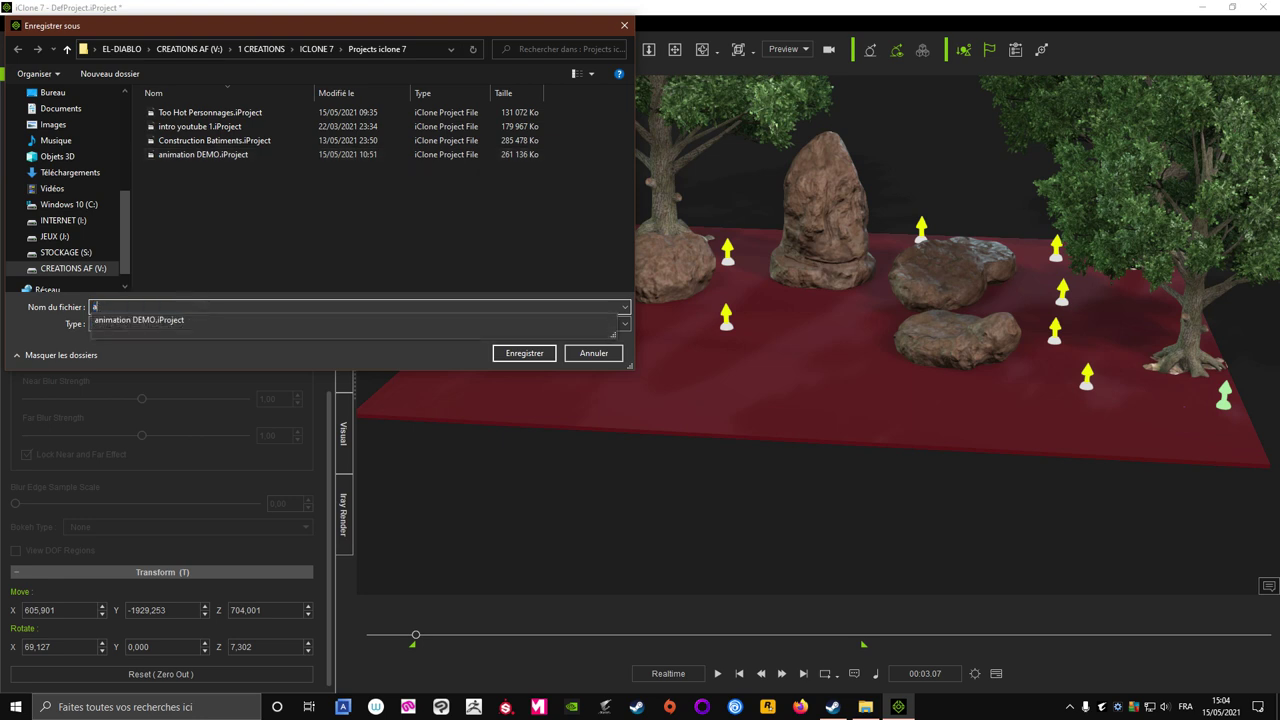
{"action": "key", "text": "BackSpace"}
{"action": "key", "text": "BackSpace"}
{"action": "type", "text": "walking animation demo"}
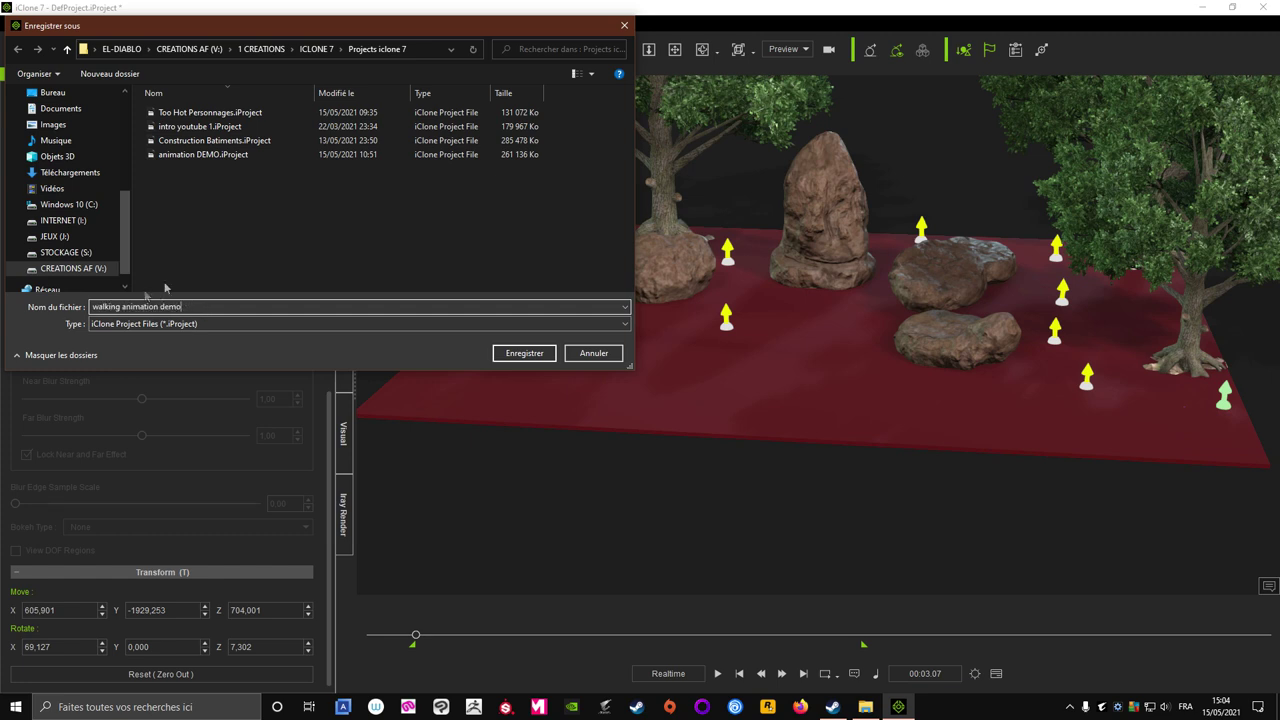
{"action": "left_click", "coordinate": [524, 354]}
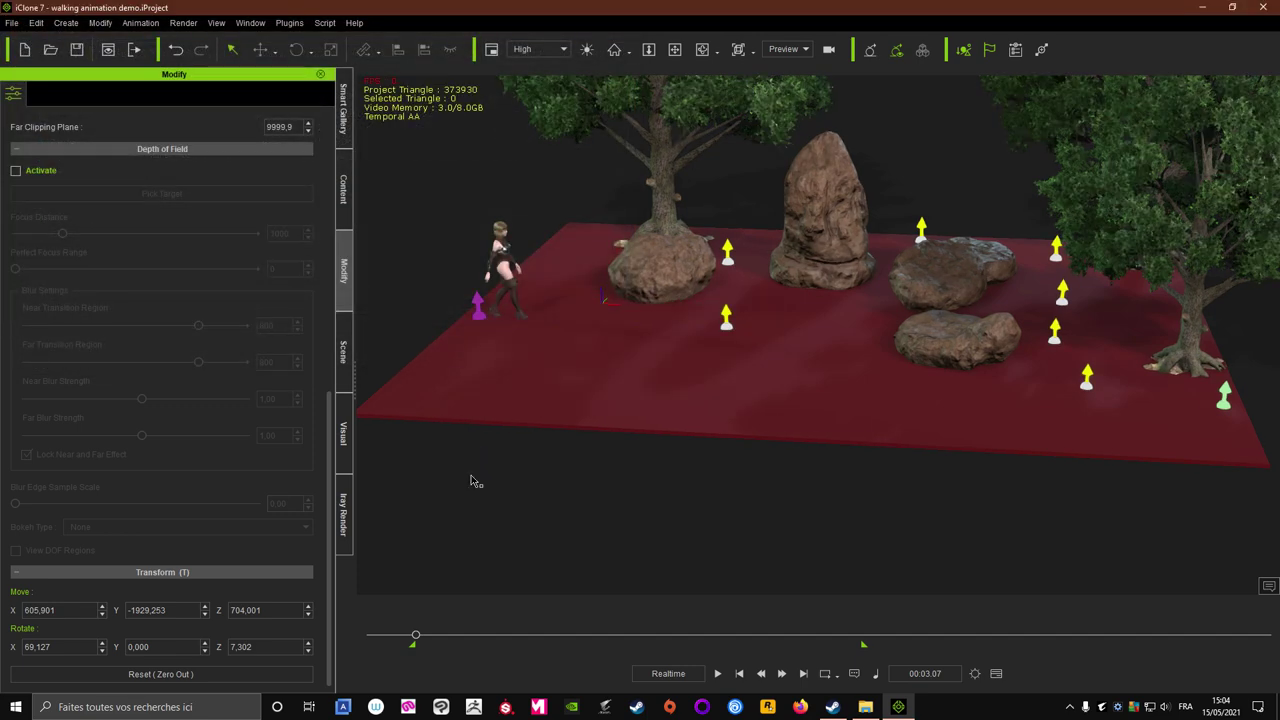
Select the motion path from the scene's object list
{"action": "left_click", "coordinate": [728, 328]}
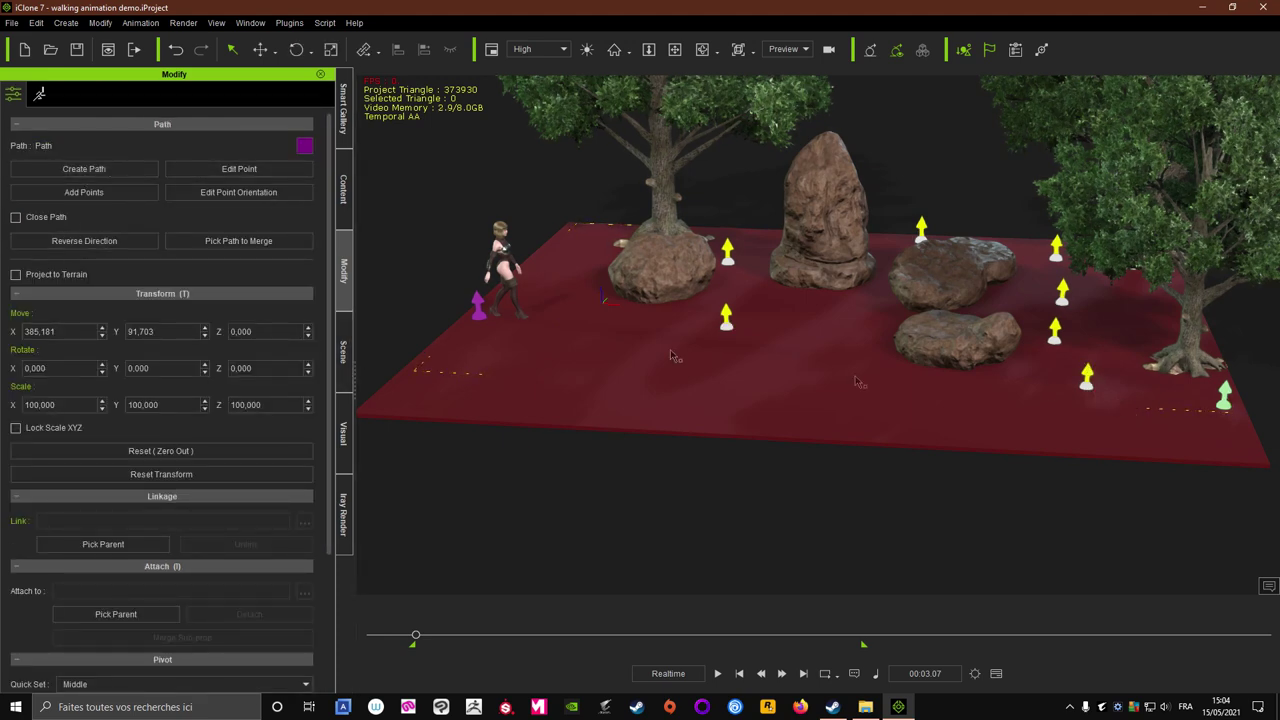
{"action": "left_click", "coordinate": [343, 356]}
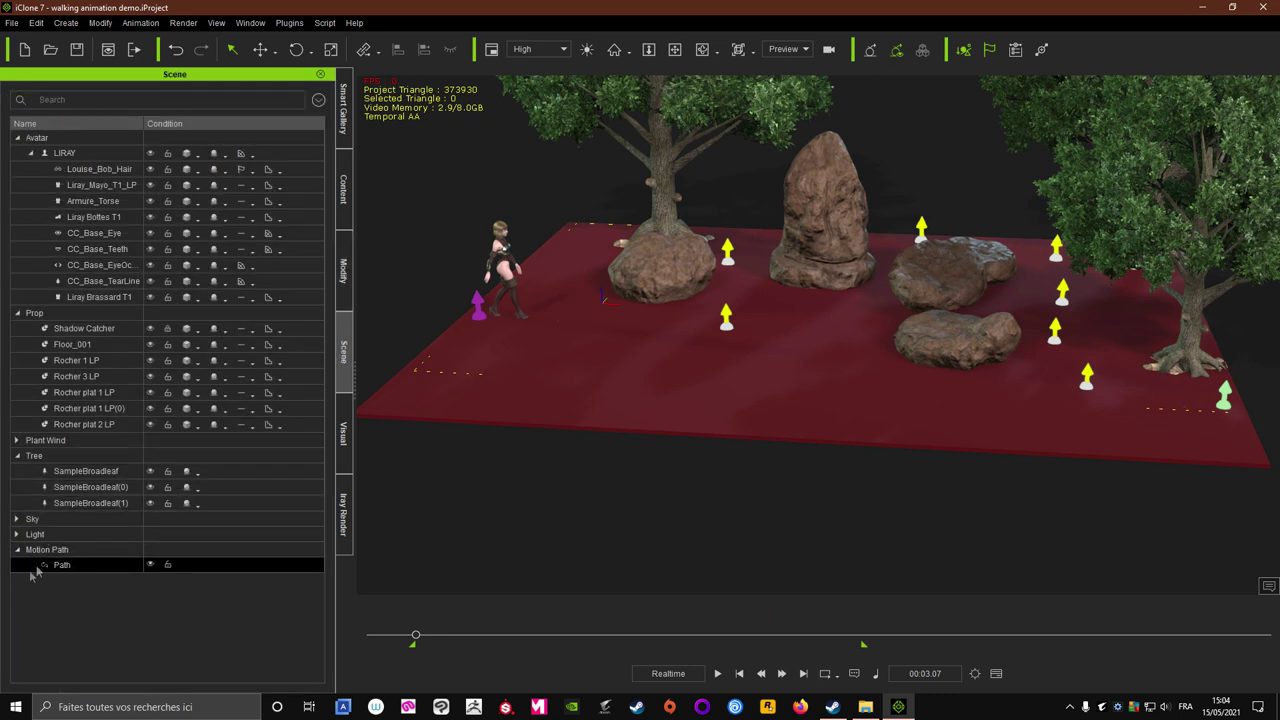
{"action": "double_click", "coordinate": [68, 568]}
{"action": "right_click", "coordinate": [726, 327]}
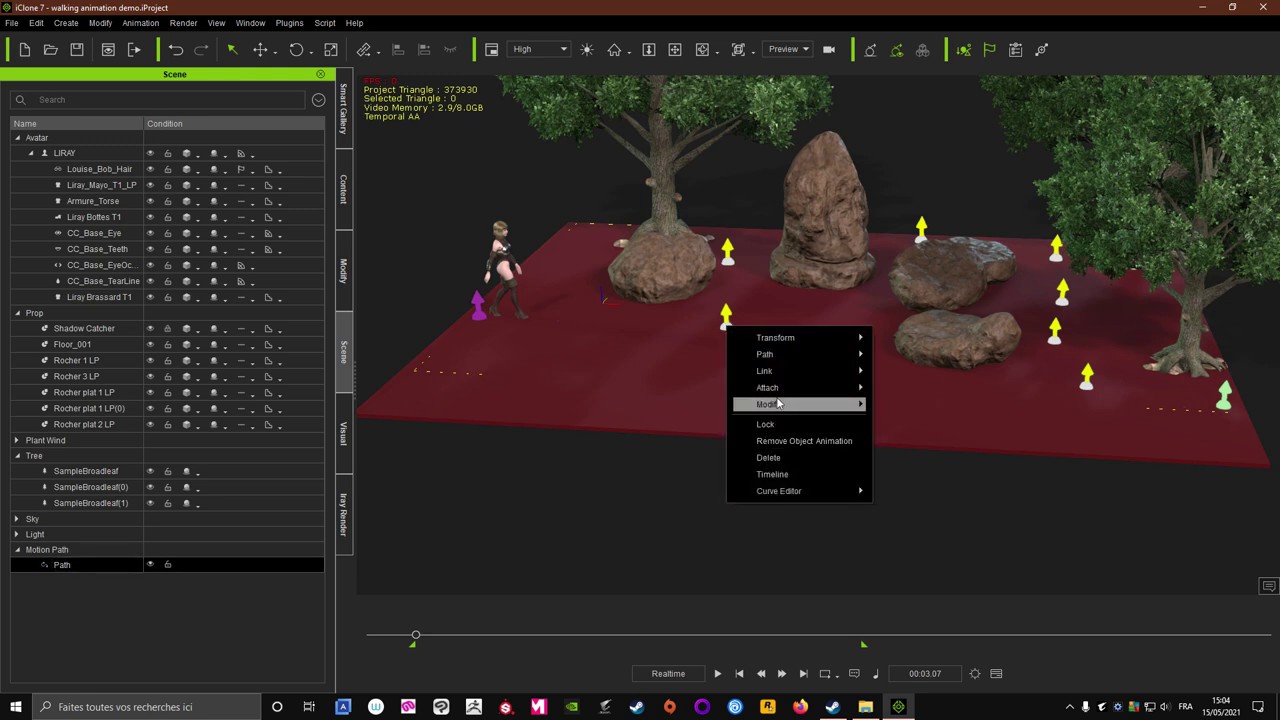
{"action": "mouse_move", "coordinate": [777, 354]}
{"action": "left_click", "coordinate": [36, 23]}
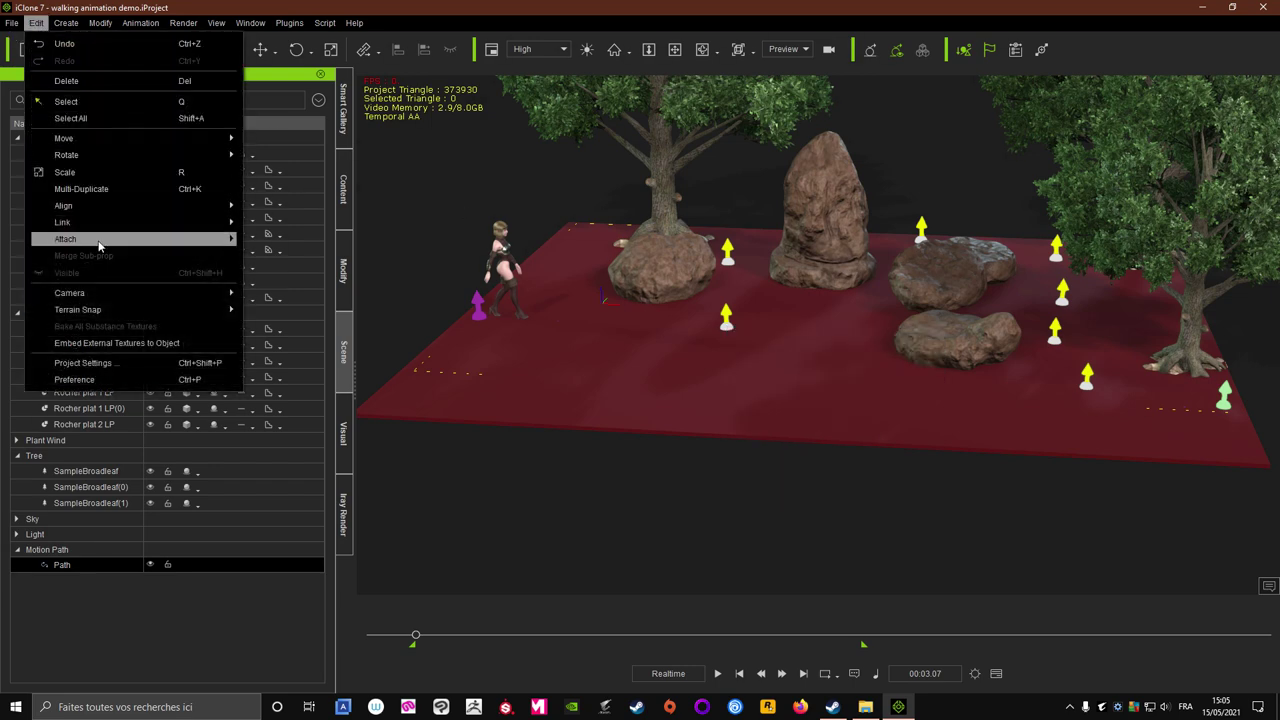
{"action": "left_click", "coordinate": [183, 22]}
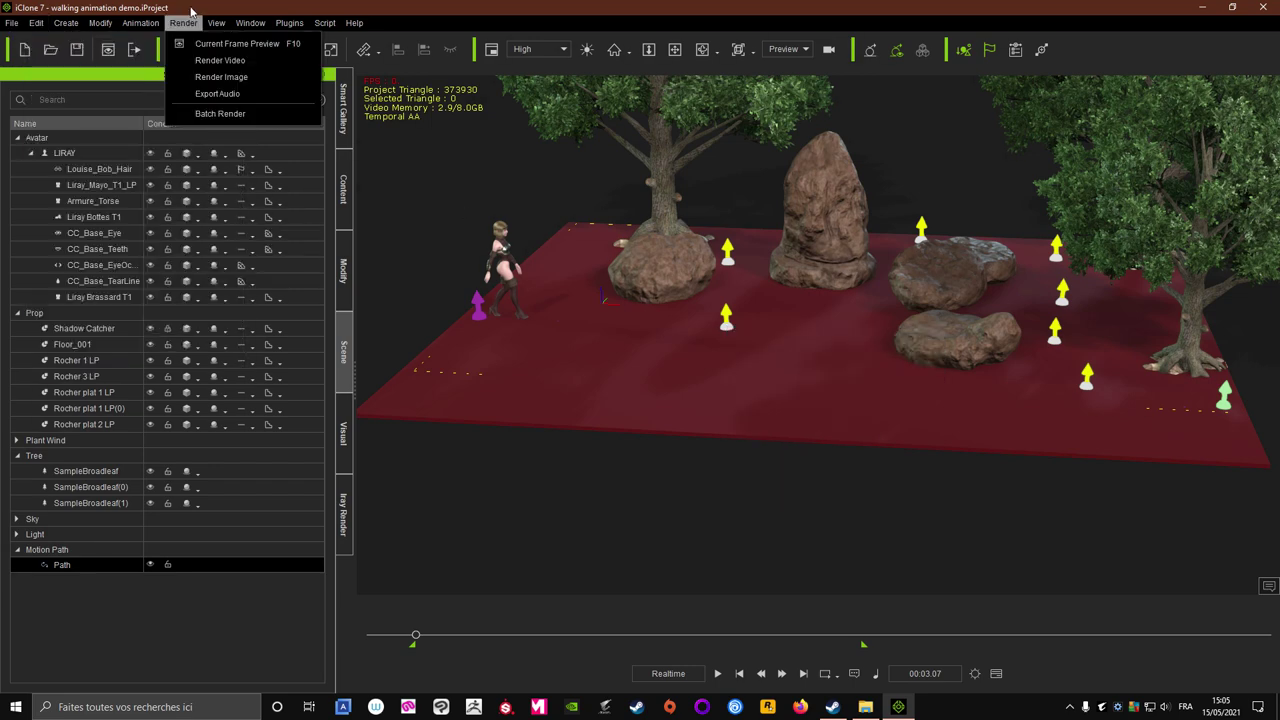
Duplicate the motion path and raise the copy above the original to a Z position of about 98.8
{"action": "left_click", "coordinate": [58, 569]}
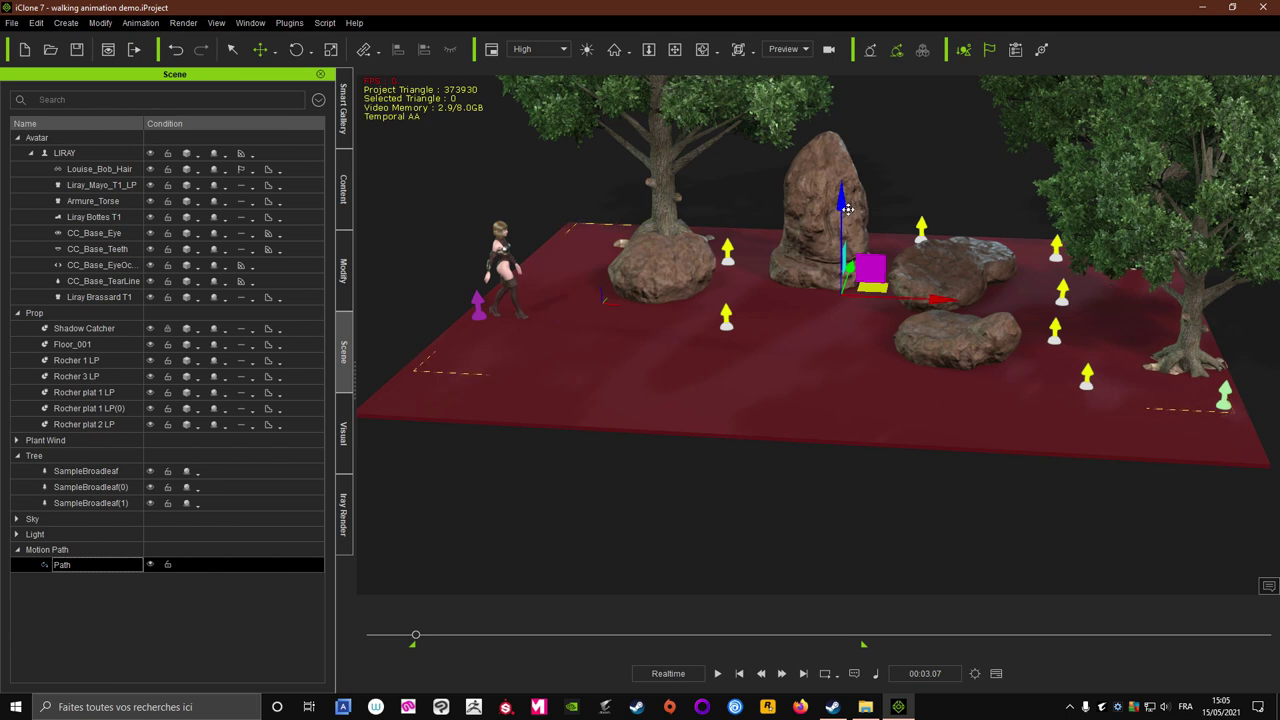
{"action": "left_click_drag", "start_coordinate": [849, 210], "coordinate": [812, 147], "text": "ctrl"}
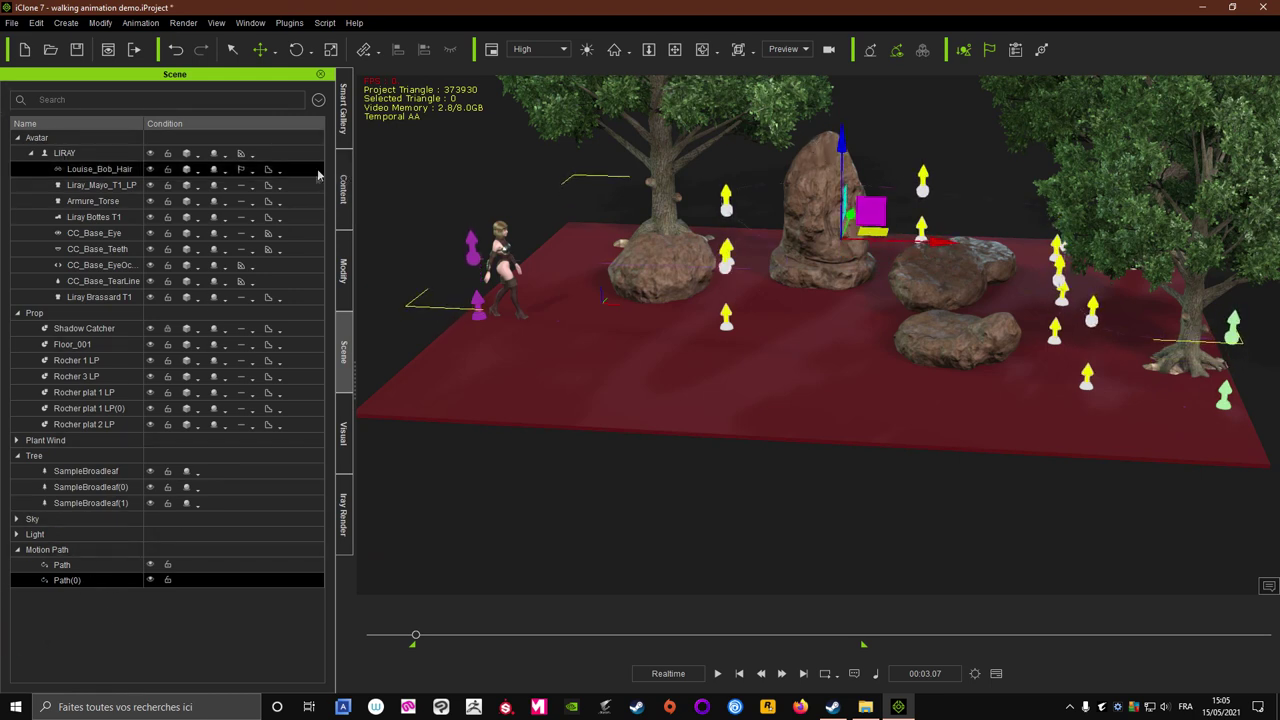
{"action": "left_click", "coordinate": [343, 273]}
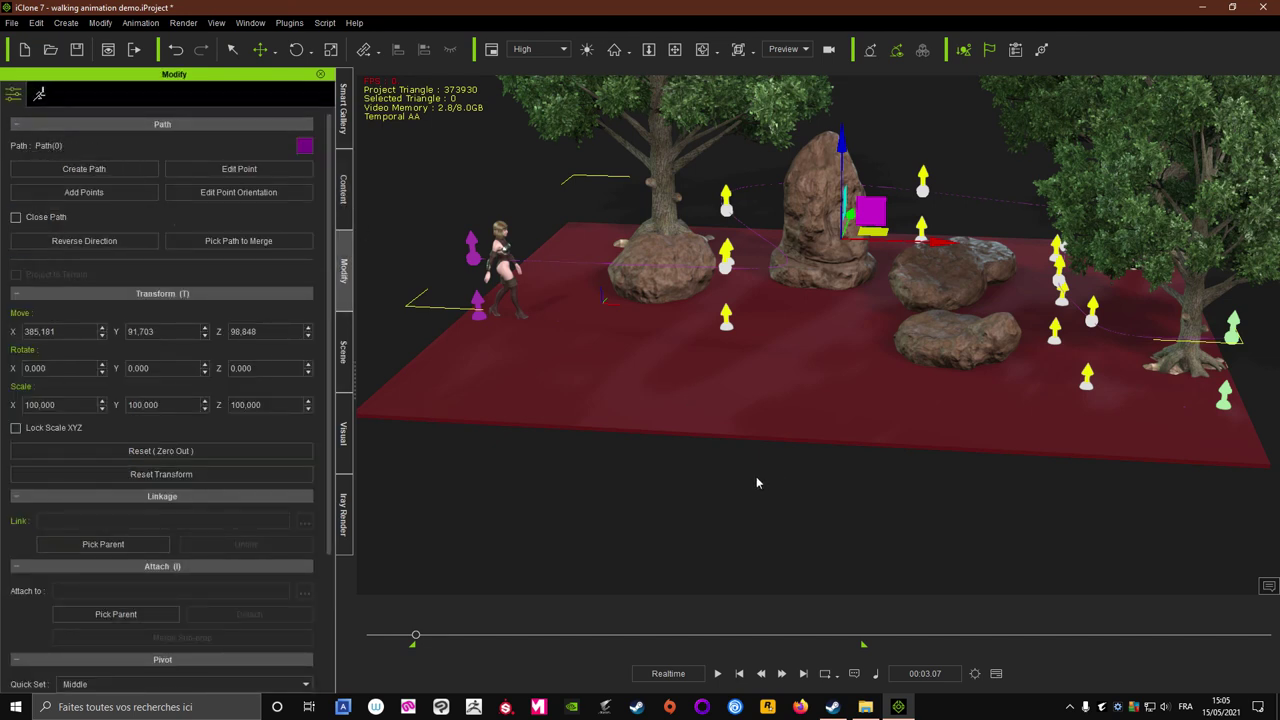
Create a camera from a view behind the avatar and name it "Follow CAM"
{"action": "mouse_move", "coordinate": [604, 361]}
{"action": "right_mouse_down"}
{"action": "mouse_move", "coordinate": [574, 329]}
{"action": "mouse_move", "coordinate": [594, 463]}
{"action": "mouse_move", "coordinate": [661, 304]}
{"action": "mouse_move", "coordinate": [678, 373]}
{"action": "mouse_move", "coordinate": [663, 420]}
{"action": "mouse_move", "coordinate": [637, 434]}
{"action": "mouse_move", "coordinate": [603, 397]}
{"action": "mouse_move", "coordinate": [694, 355]}
{"action": "mouse_move", "coordinate": [537, 363]}
{"action": "mouse_move", "coordinate": [657, 391]}
{"action": "mouse_move", "coordinate": [590, 373]}
{"action": "right_mouse_up"}
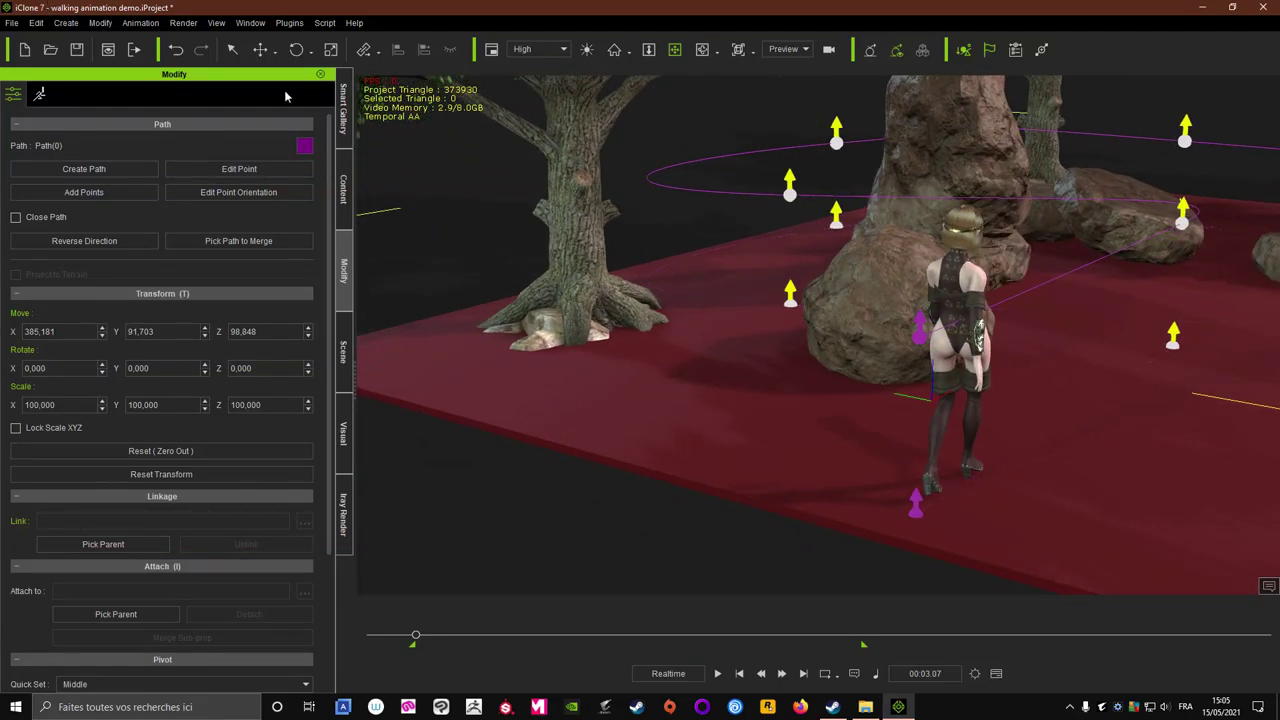
{"action": "left_click", "coordinate": [66, 22]}
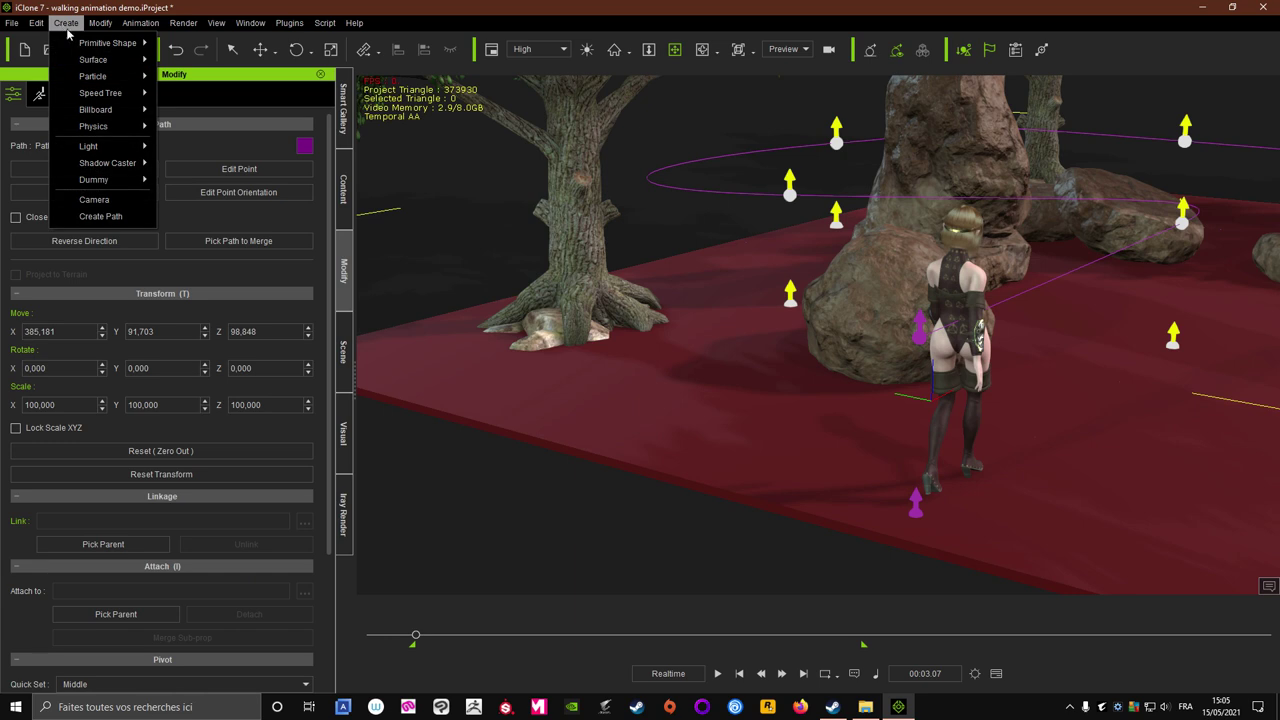
{"action": "left_click", "coordinate": [94, 201]}
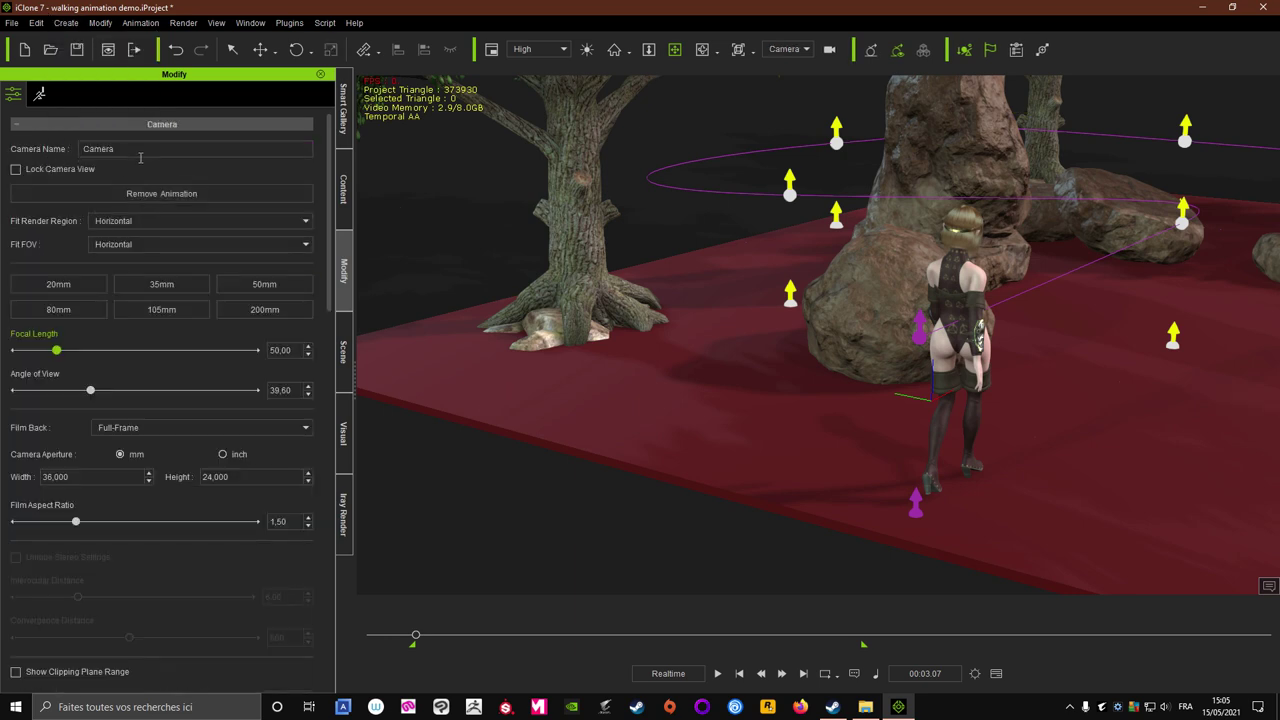
{"action": "double_click", "coordinate": [91, 154]}
{"action": "type", "text": "Follow CAM"}
{"action": "key", "text": "Return"}
Frame the avatar closely from behind in the Follow CAM view, with the rocks ahead of her
{"action": "right_click_drag", "start_coordinate": [729, 285], "coordinate": [810, 96]}
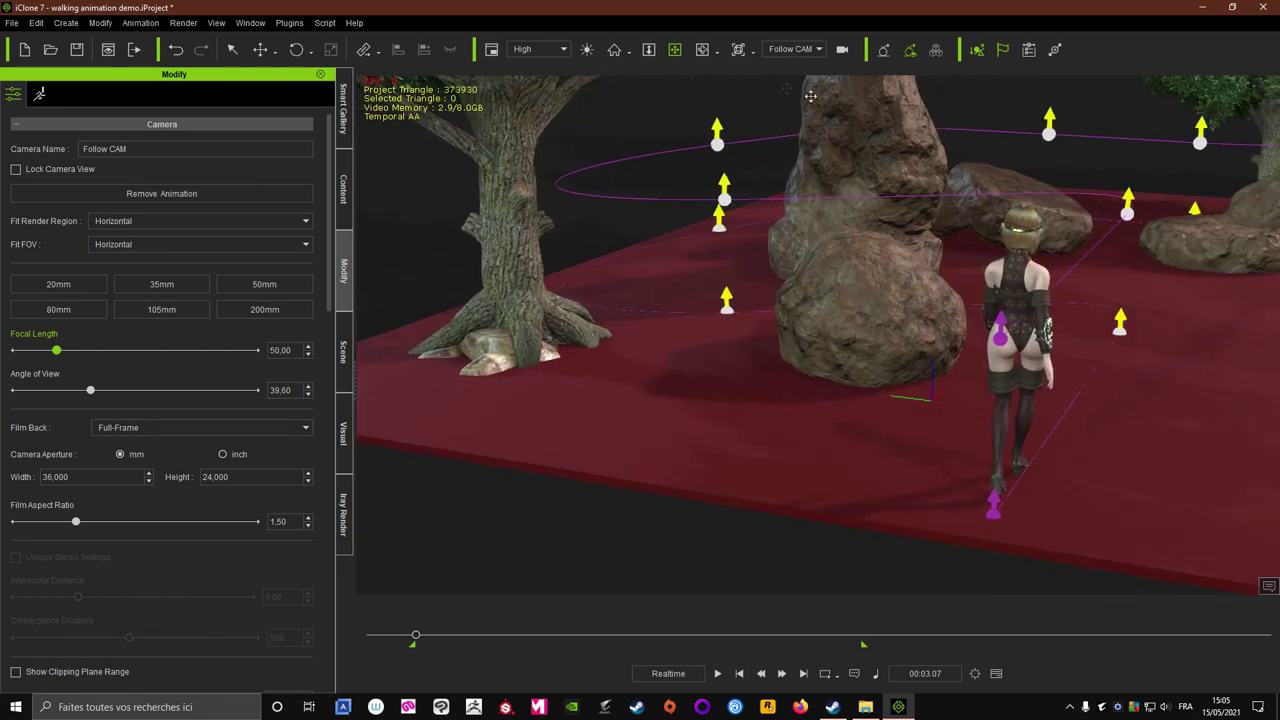
{"action": "scroll", "coordinate": [806, 300], "scroll_direction": "up", "scroll_amount": 6}
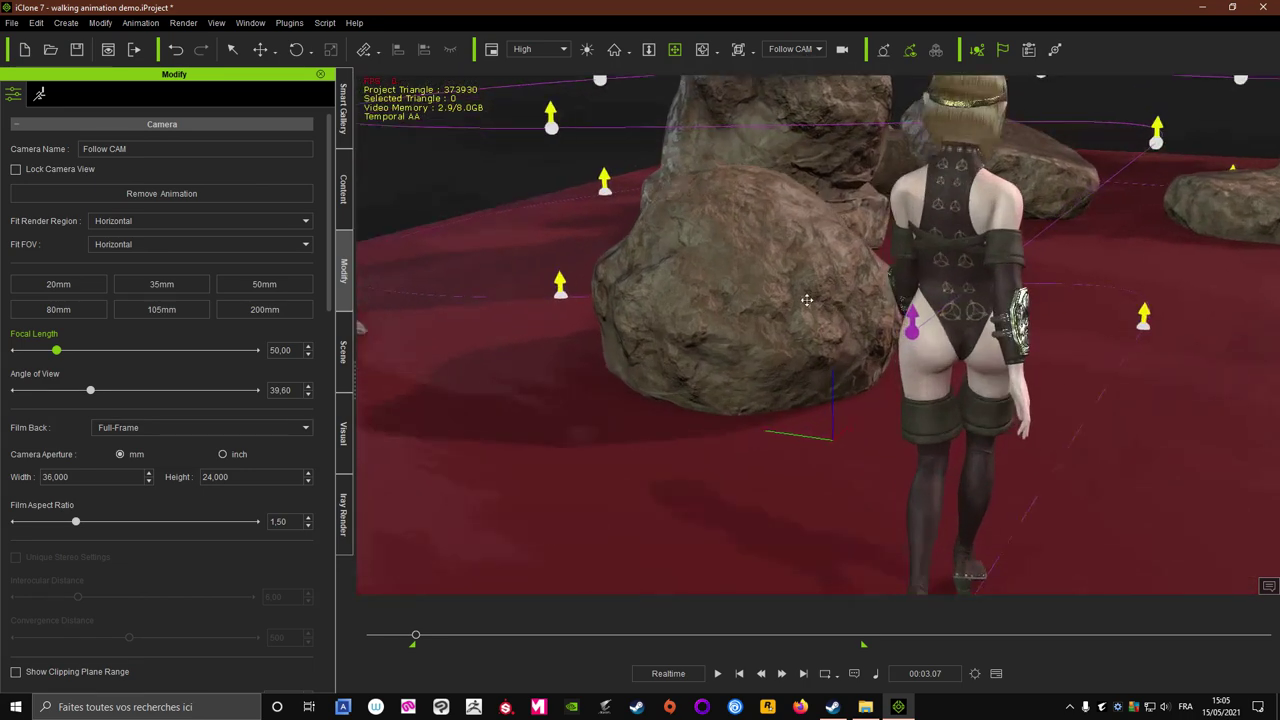
{"action": "scroll", "coordinate": [806, 300], "scroll_direction": "down", "scroll_amount": 3}
{"action": "right_click_drag", "start_coordinate": [806, 300], "coordinate": [733, 280]}
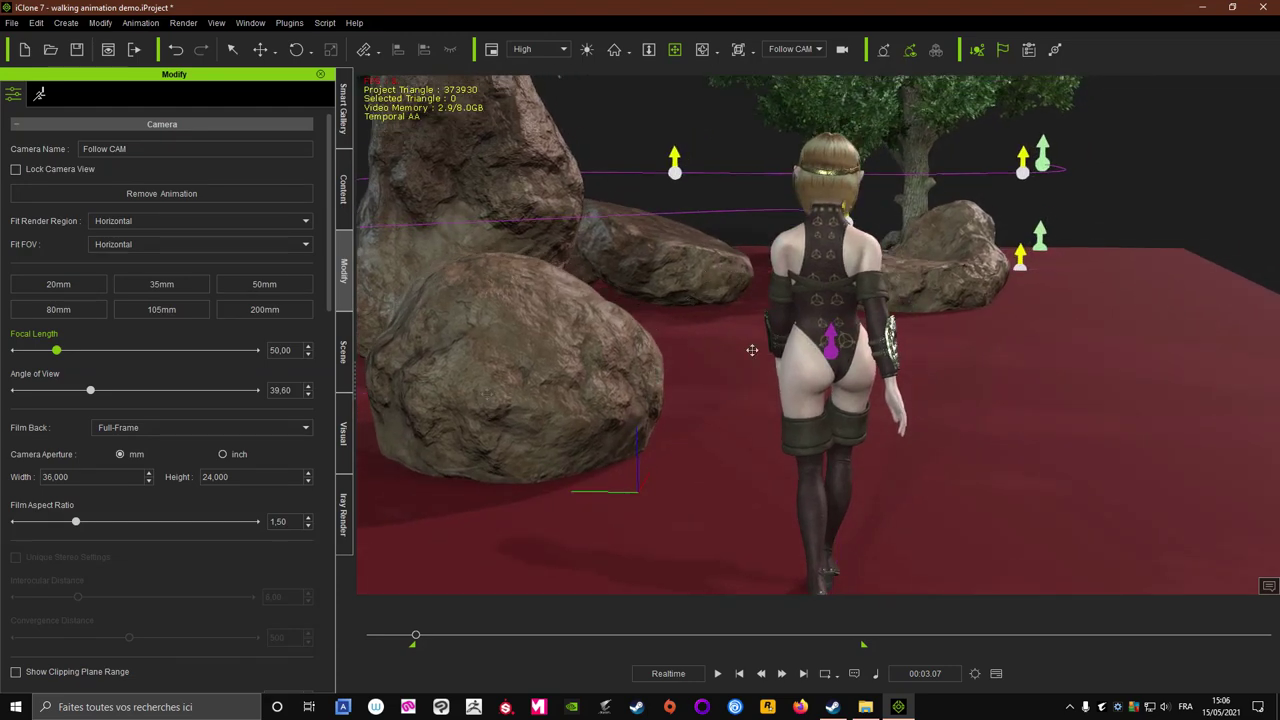
Switch to the Preview camera and assign the raised motion path to the Follow CAM
{"action": "left_click", "coordinate": [823, 51]}
{"action": "left_click", "coordinate": [790, 66]}
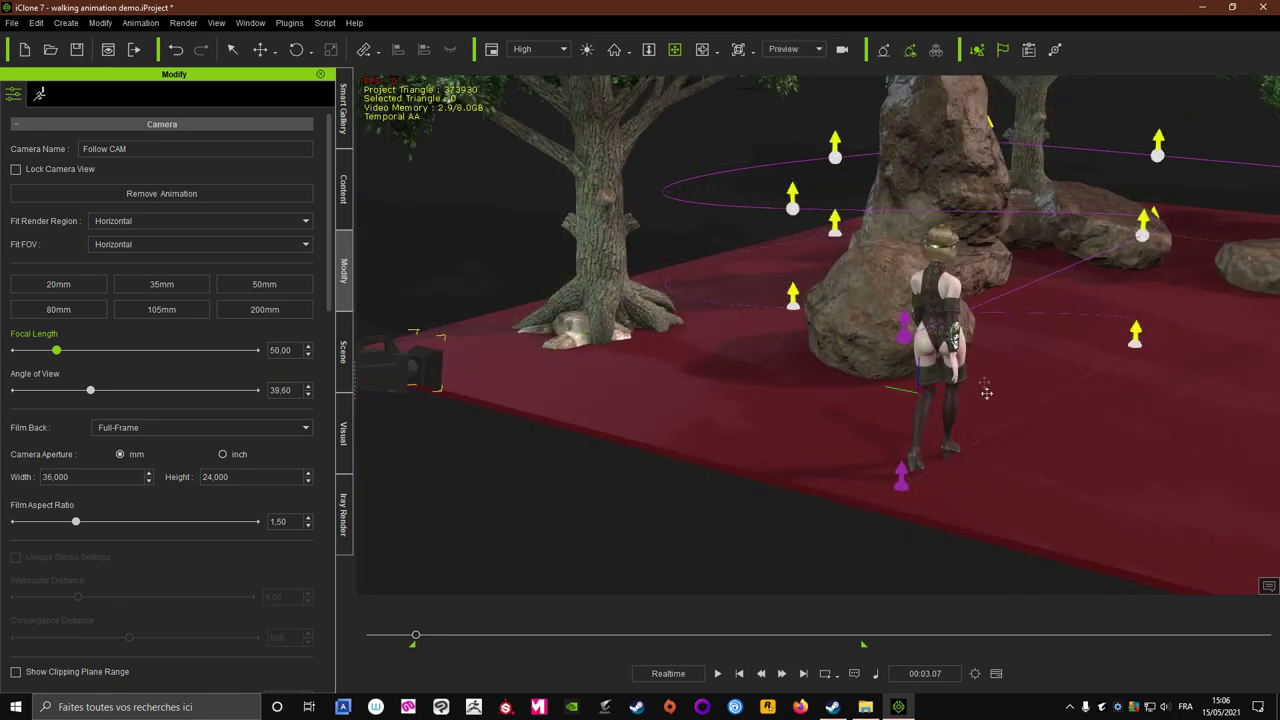
{"action": "right_click_drag", "start_coordinate": [986, 393], "coordinate": [423, 417]}
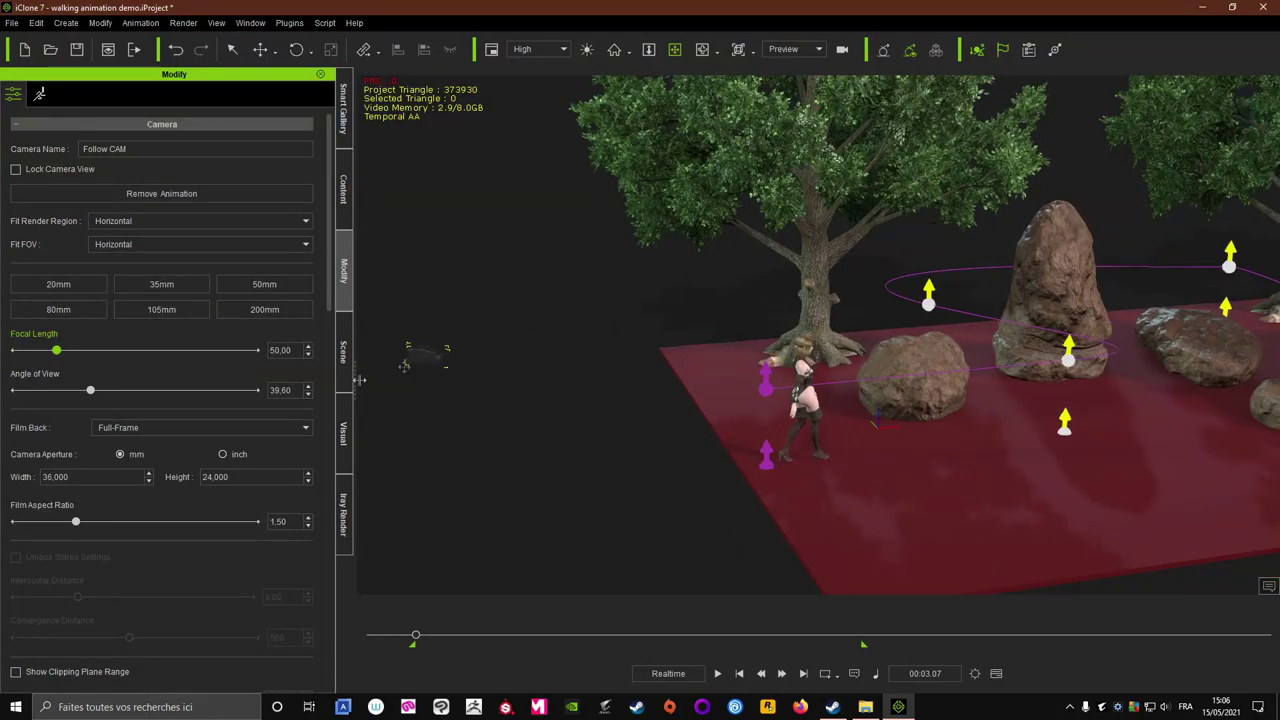
{"action": "scroll", "coordinate": [165, 457], "scroll_direction": "down", "scroll_amount": 10}
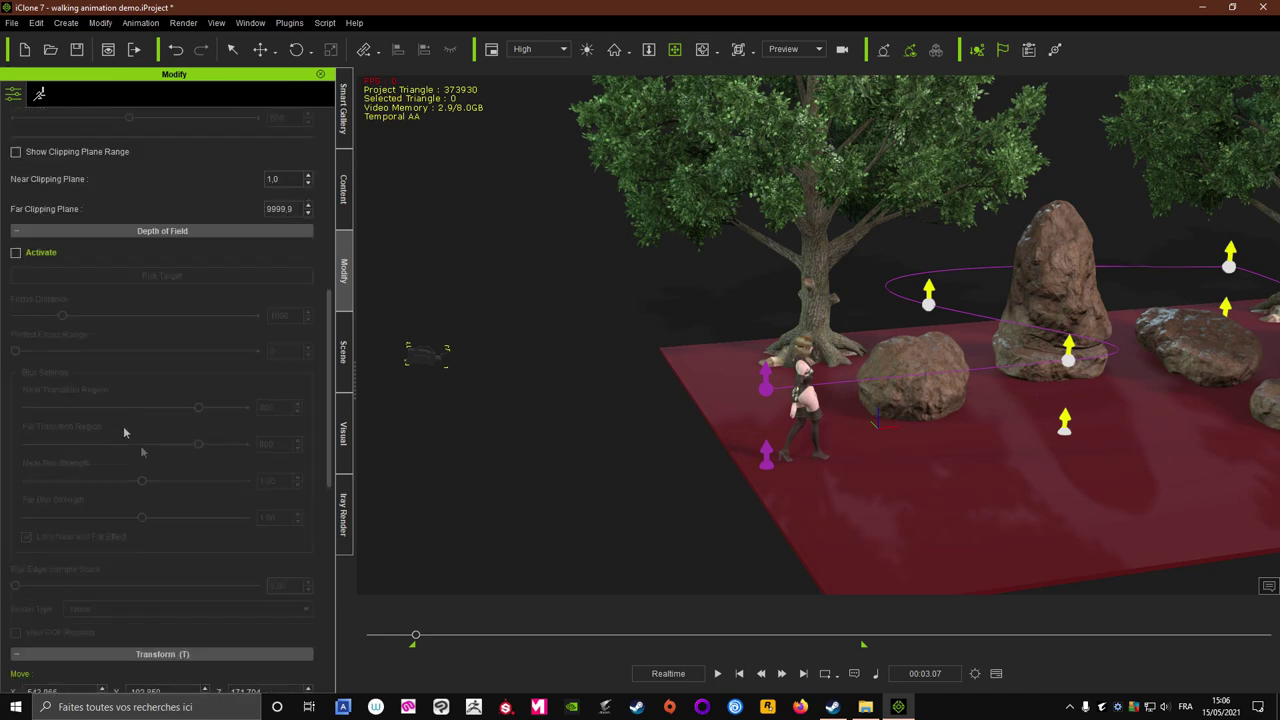
{"action": "scroll", "coordinate": [40, 511], "scroll_direction": "down", "scroll_amount": 3}
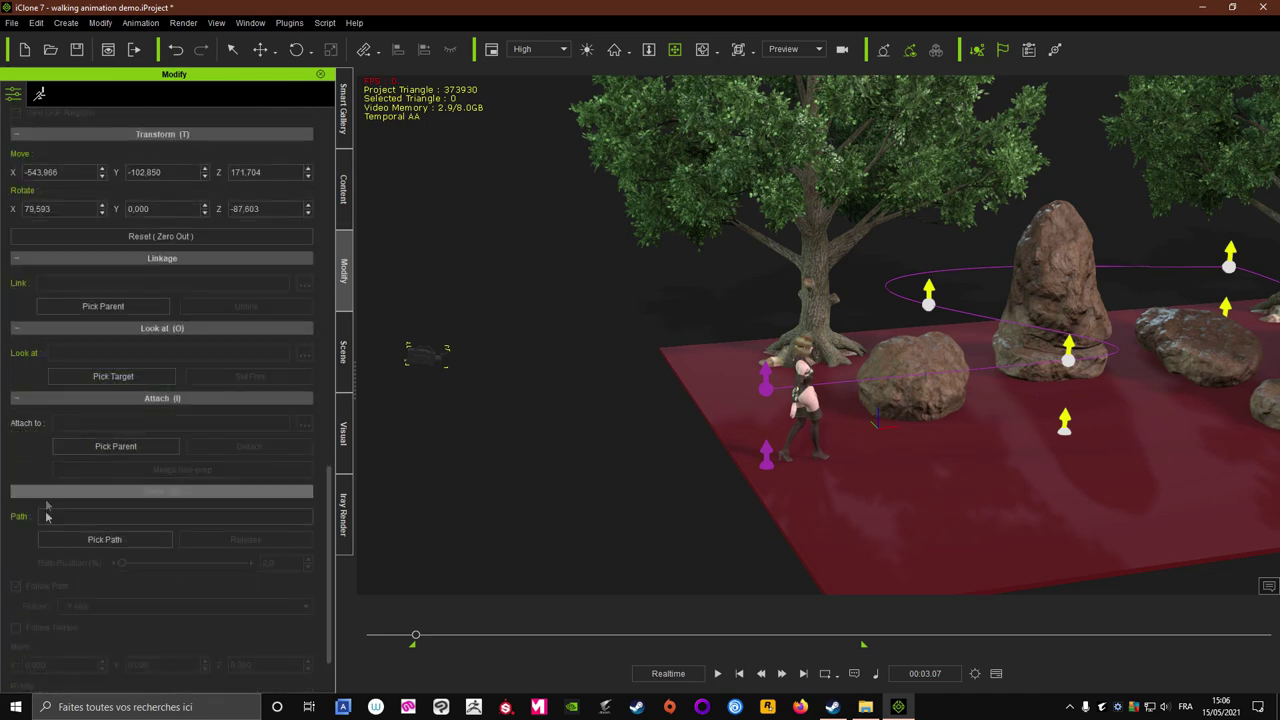
{"action": "left_click", "coordinate": [105, 540]}
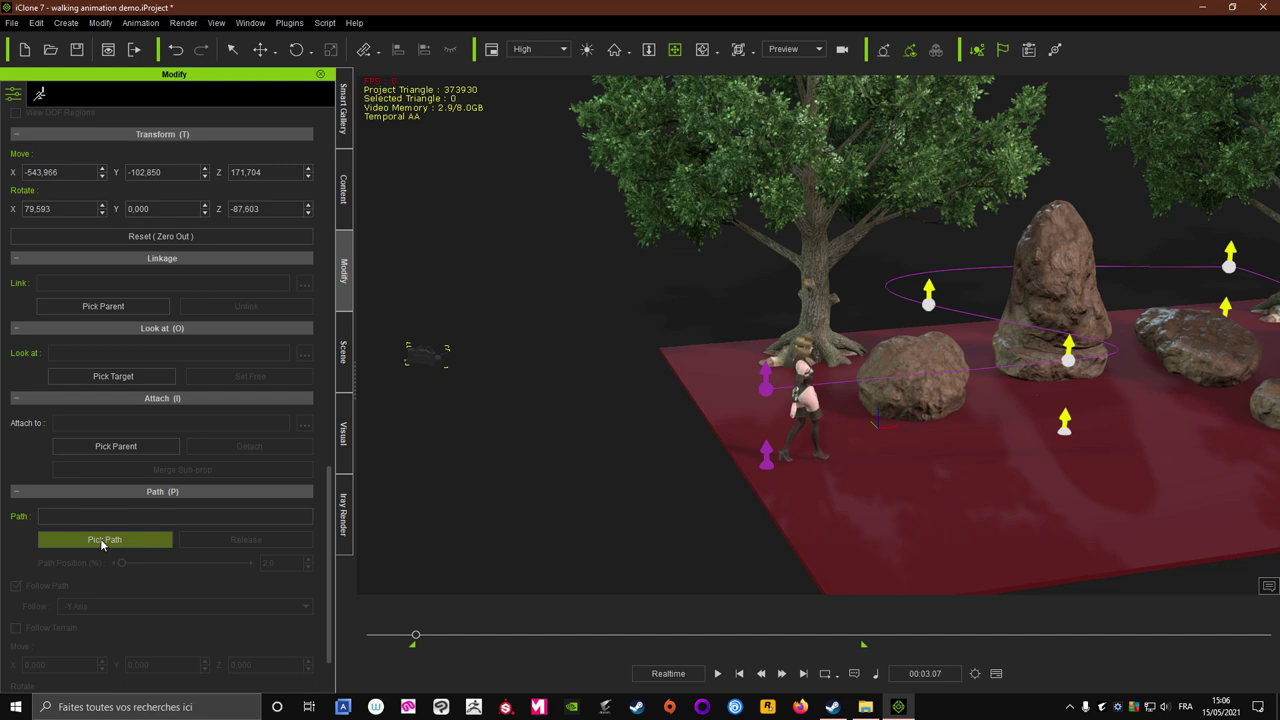
{"action": "left_click", "coordinate": [765, 385]}
{"action": "left_click", "coordinate": [774, 398]}
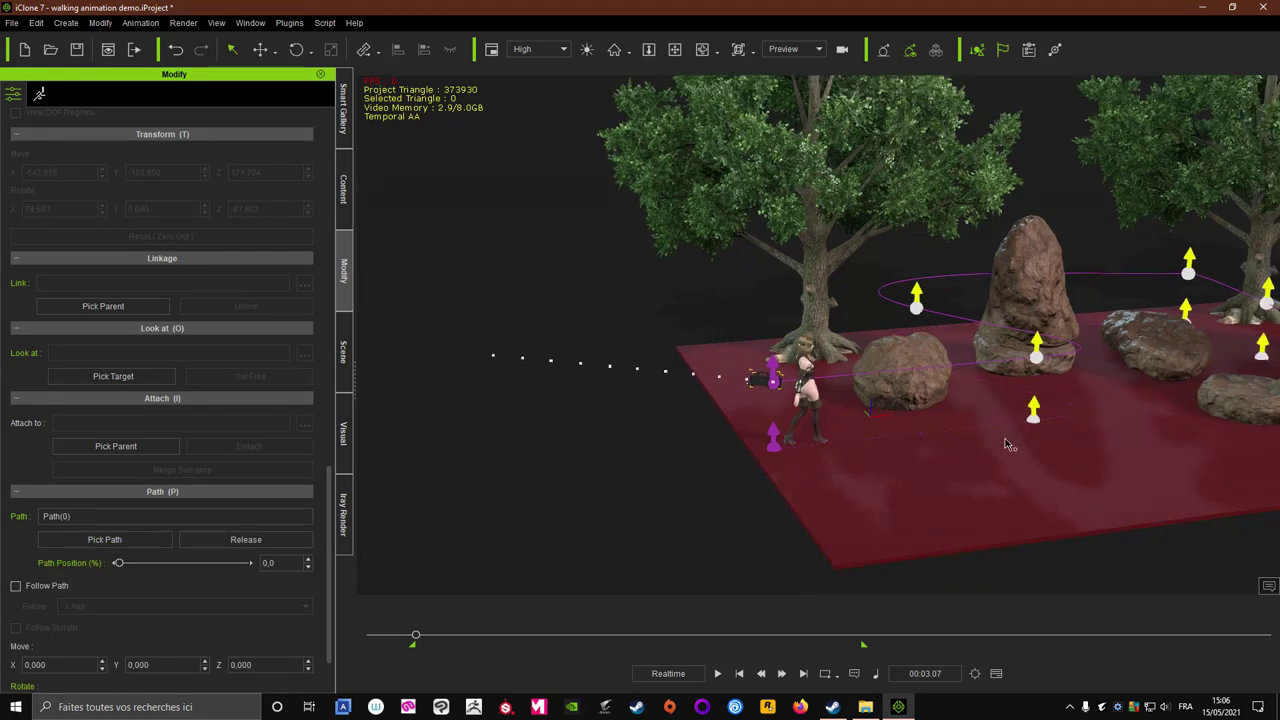
At time 00:32.39, set the Follow CAM's path position to 92.4% and enable Follow Path
{"action": "middle_click_drag", "start_coordinate": [1006, 443], "coordinate": [774, 474]}
{"action": "right_click_drag", "start_coordinate": [729, 491], "coordinate": [745, 458]}
{"action": "left_click", "coordinate": [416, 636]}
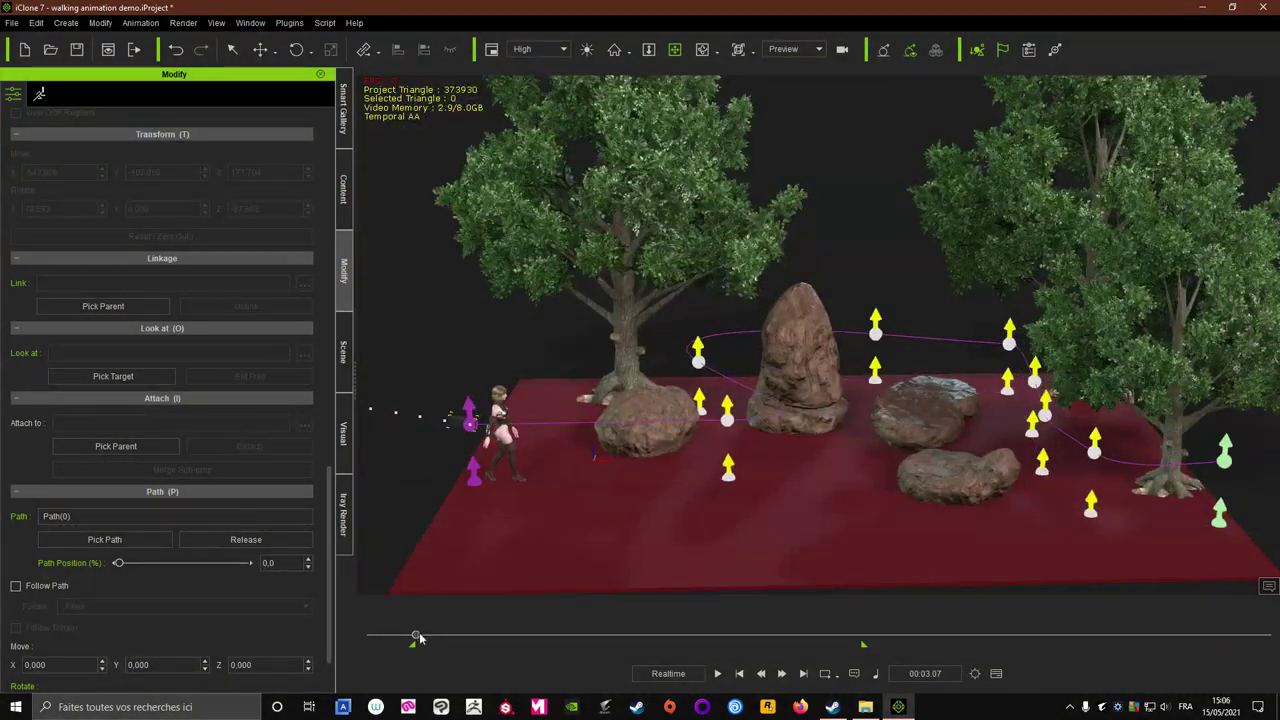
{"action": "left_click_drag", "start_coordinate": [420, 640], "coordinate": [683, 647]}
{"action": "mouse_move", "coordinate": [789, 643]}
{"action": "left_mouse_down"}
{"action": "mouse_move", "coordinate": [835, 643]}
{"action": "mouse_move", "coordinate": [860, 664]}
{"action": "left_mouse_up"}
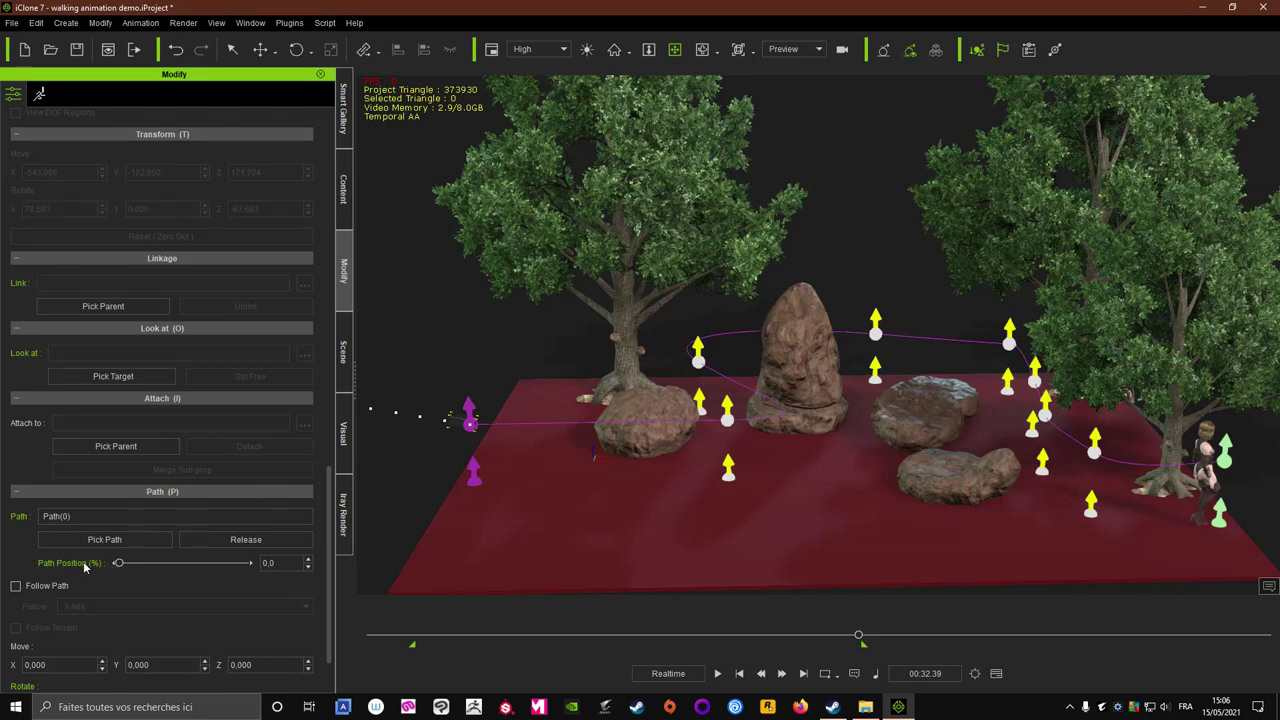
{"action": "left_click_drag", "start_coordinate": [119, 563], "coordinate": [238, 596]}
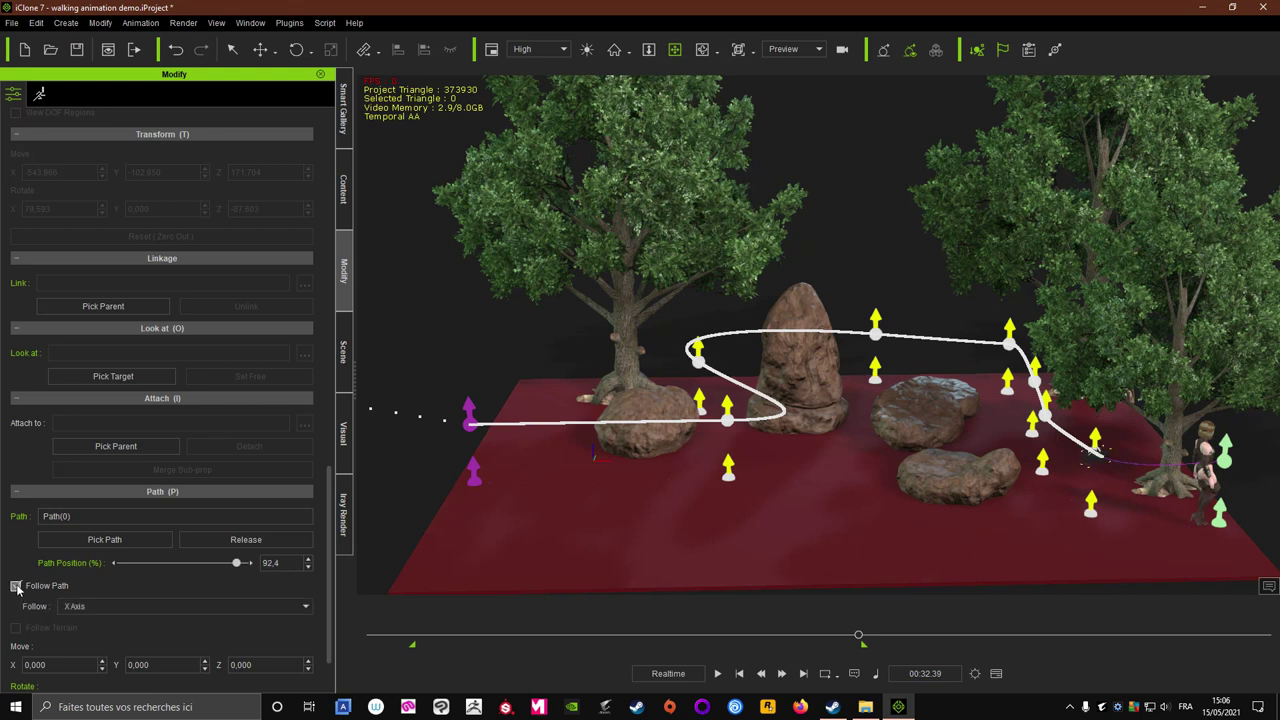
Try the -Y and Y axes as the camera's path-following direction and return it to X Axis
{"action": "left_click", "coordinate": [100, 607]}
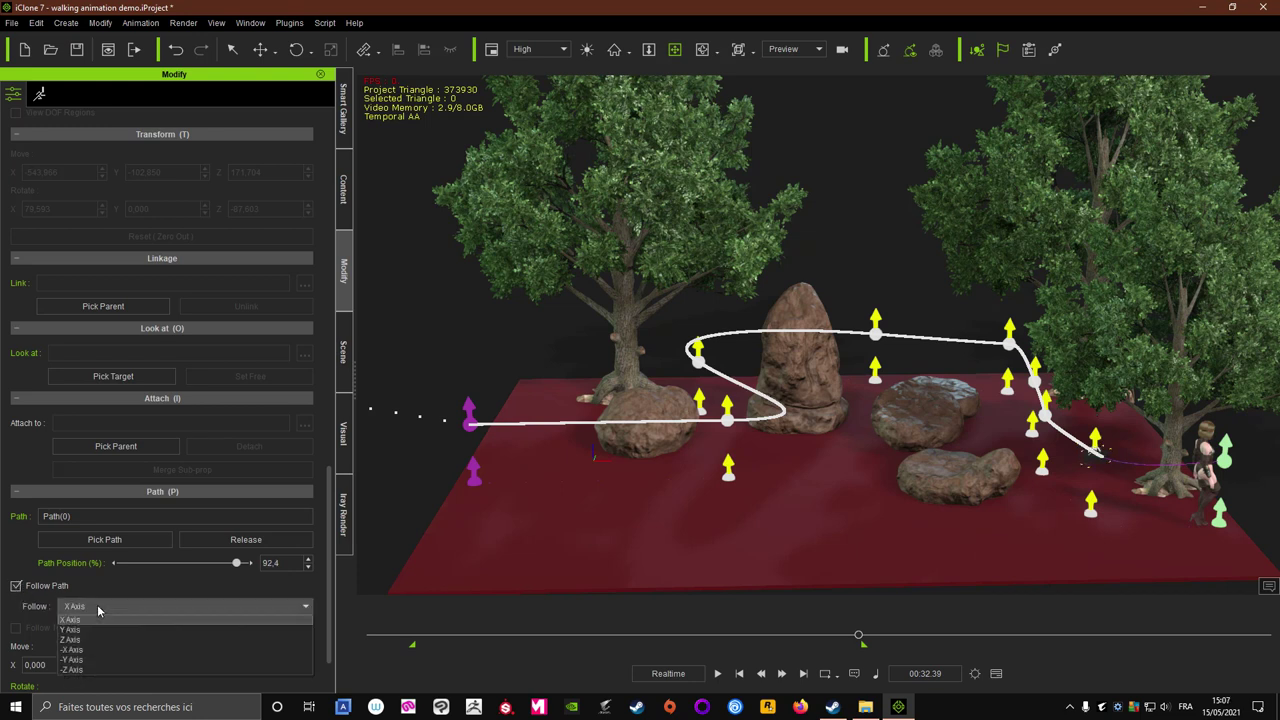
{"action": "left_click", "coordinate": [67, 660]}
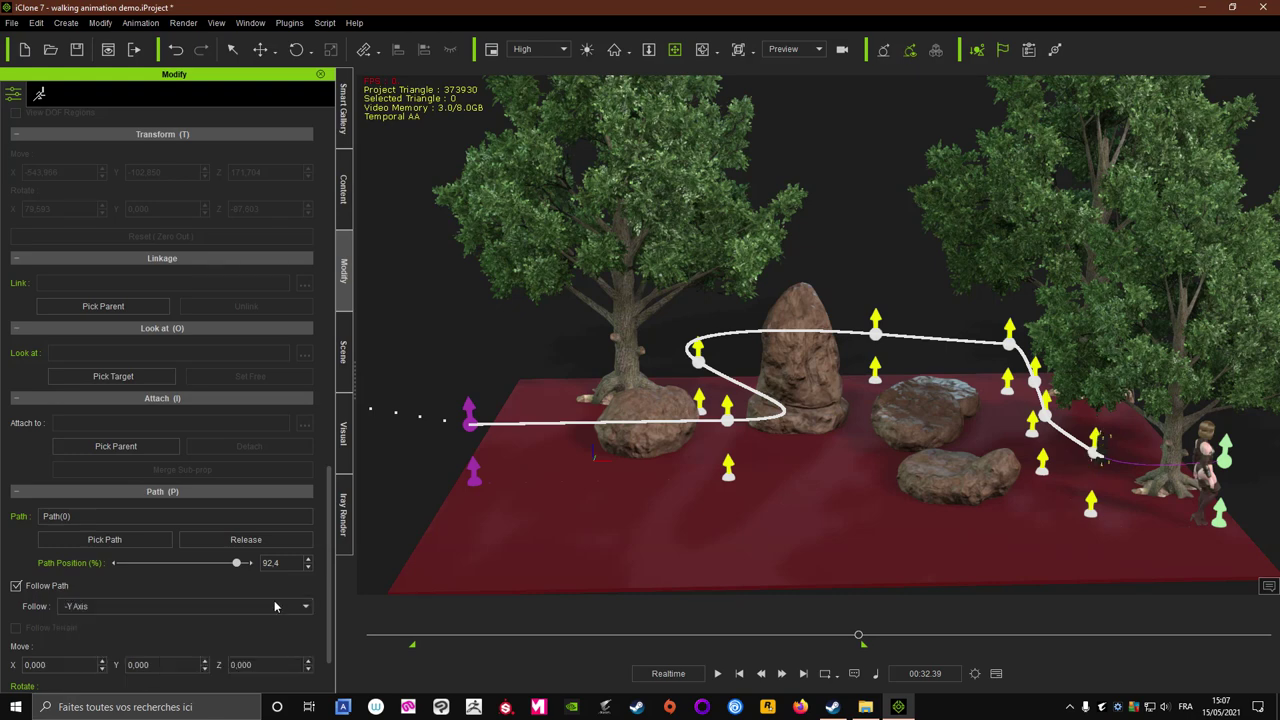
{"action": "right_click_drag", "start_coordinate": [942, 470], "coordinate": [700, 500]}
{"action": "left_click", "coordinate": [72, 607]}
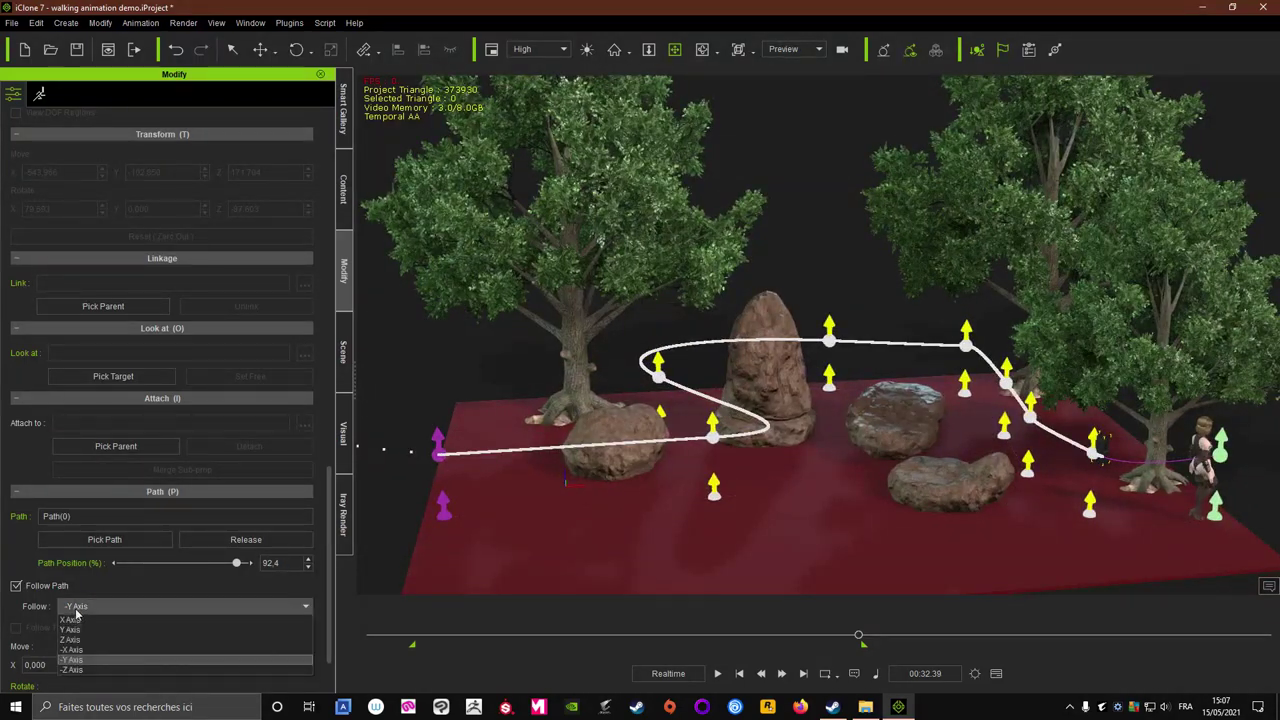
{"action": "left_click", "coordinate": [74, 630]}
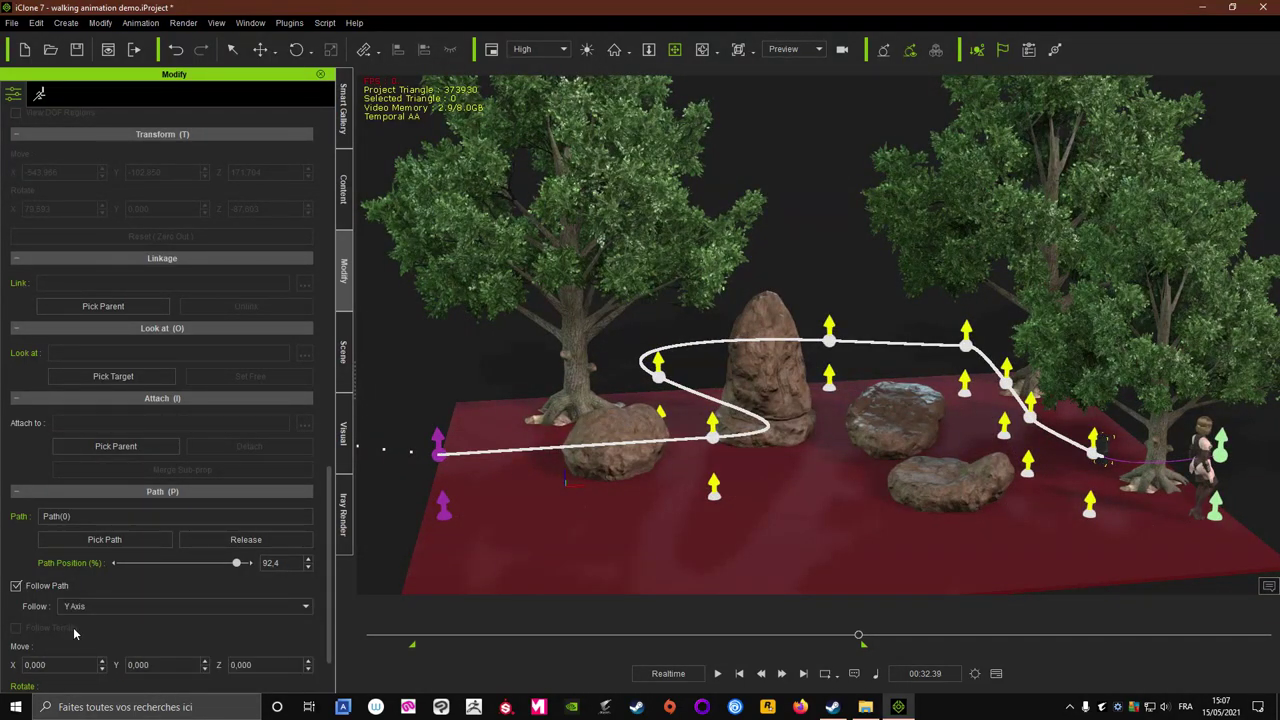
{"action": "left_click", "coordinate": [70, 607]}
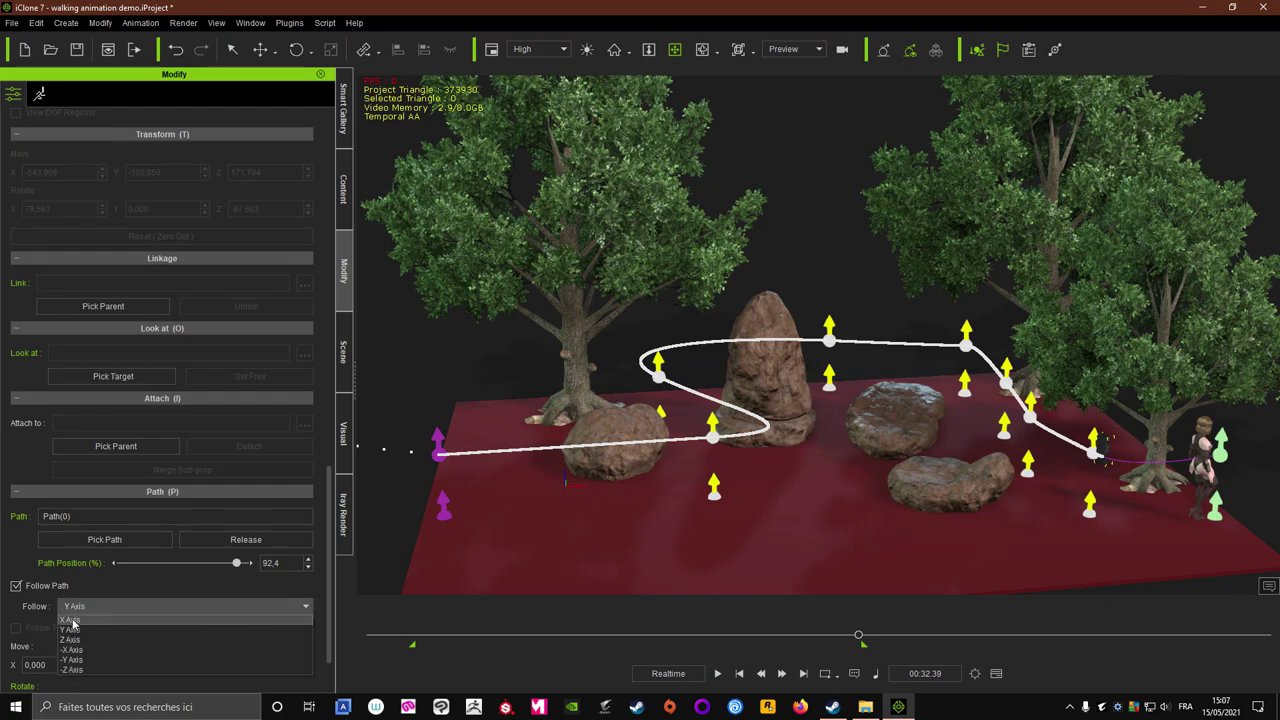
{"action": "left_click", "coordinate": [72, 620]}
{"action": "key", "text": "f"}
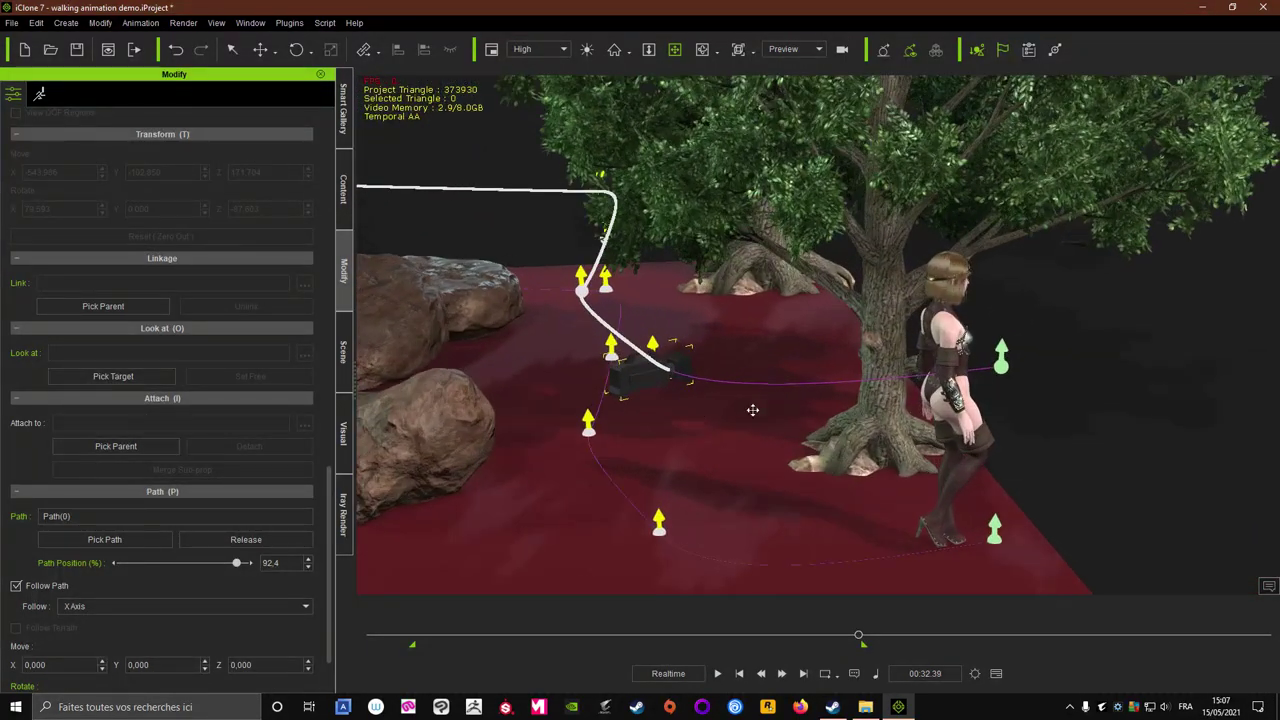
Compare the -X and Y follow axes from closer views of the camera and set it back to X Axis
{"action": "left_click", "coordinate": [65, 606]}
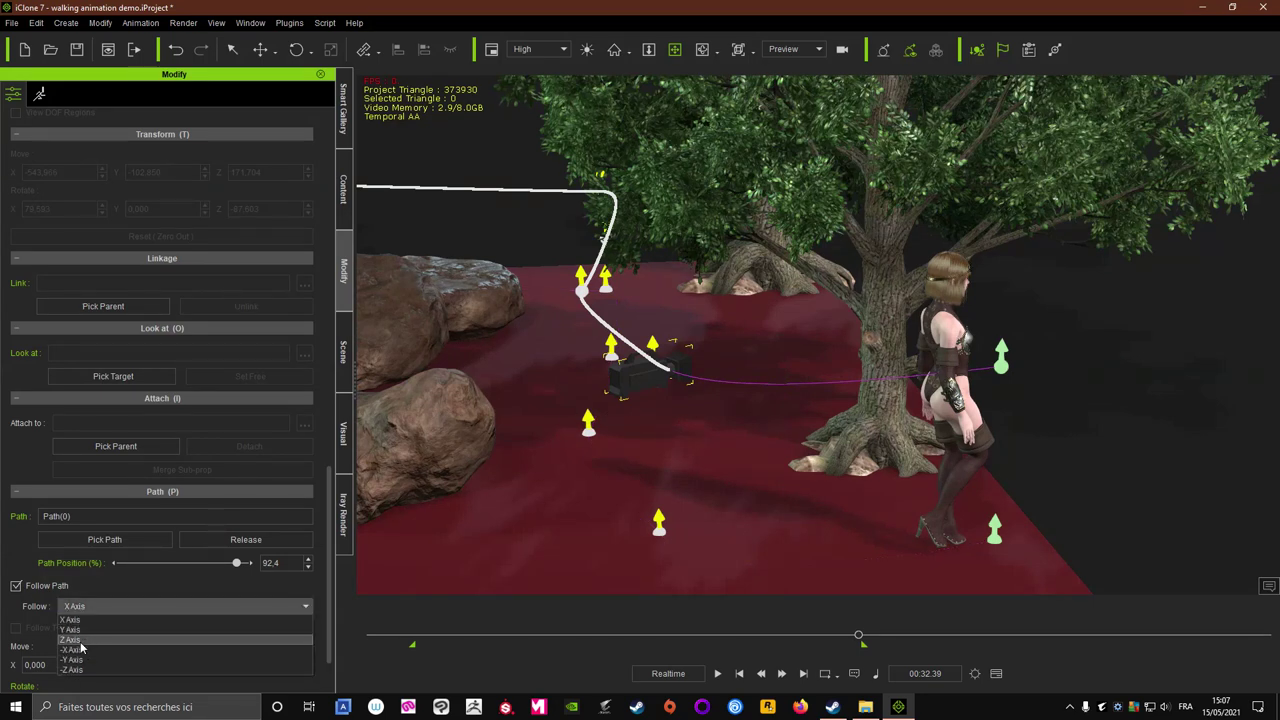
{"action": "left_click", "coordinate": [73, 649]}
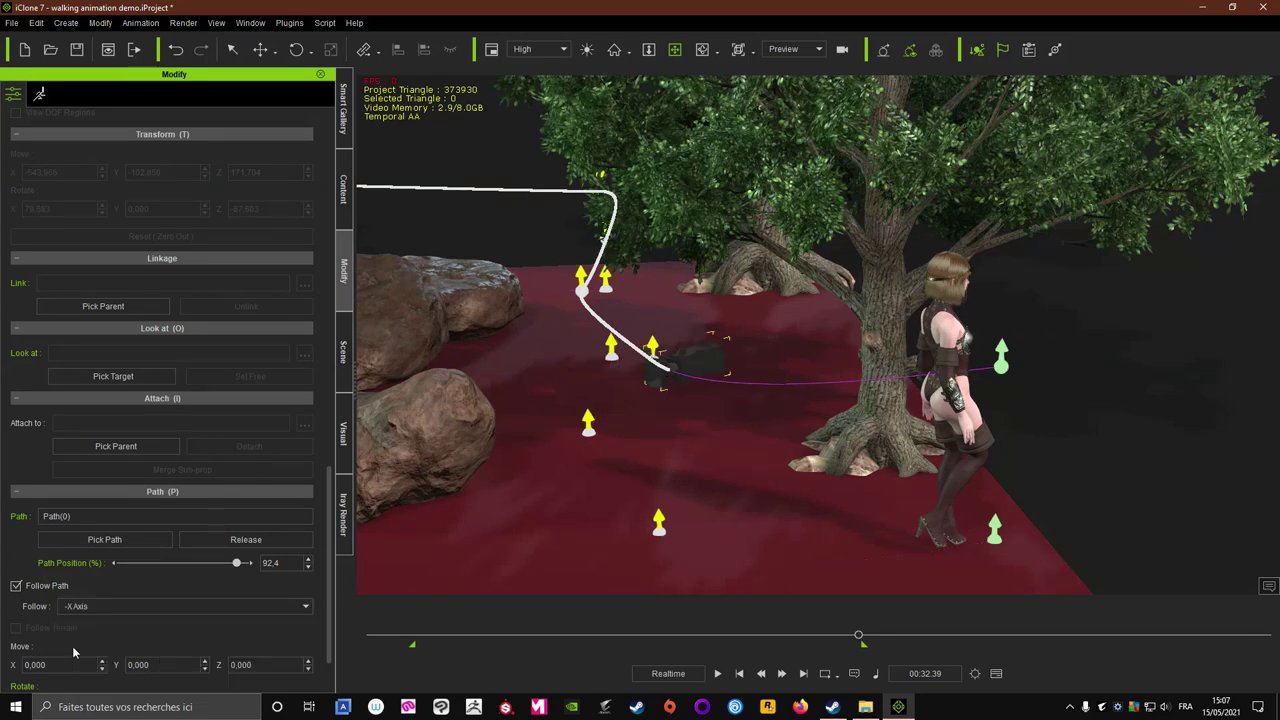
{"action": "left_click", "coordinate": [72, 606]}
{"action": "left_click", "coordinate": [72, 619]}
{"action": "right_click_drag", "start_coordinate": [583, 466], "coordinate": [889, 520]}
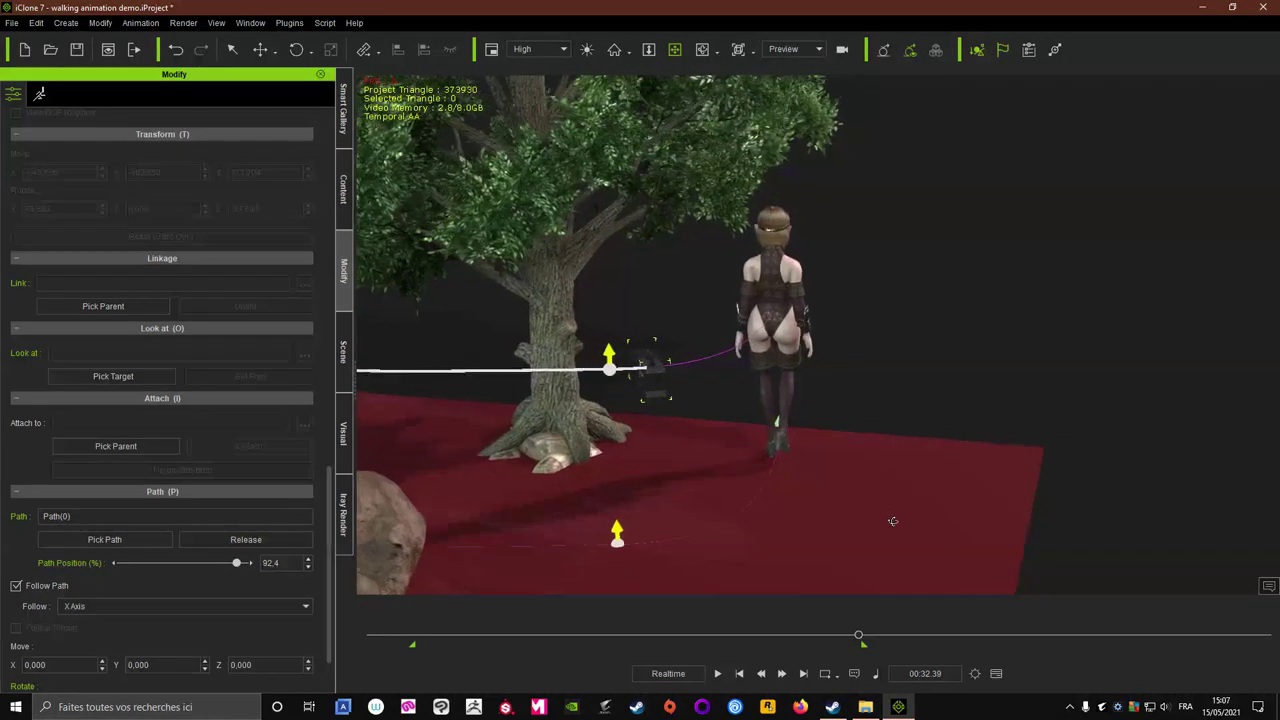
{"action": "left_click", "coordinate": [80, 606]}
{"action": "left_click", "coordinate": [81, 634]}
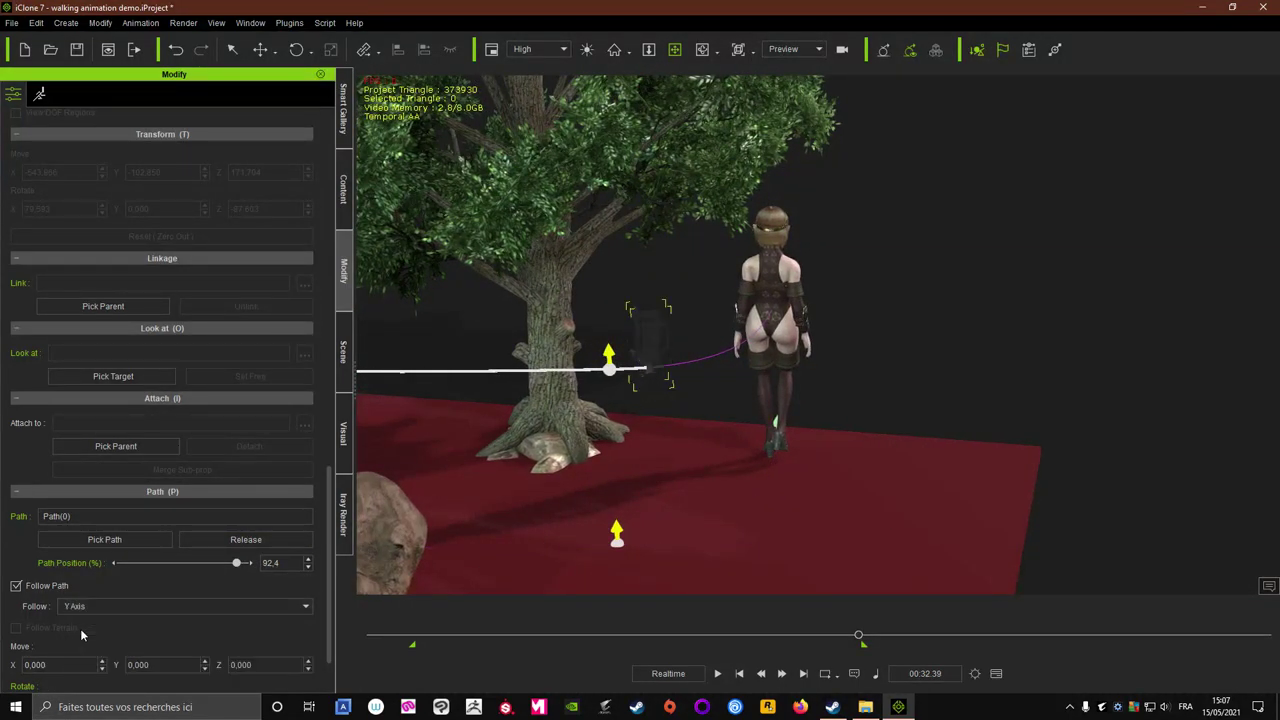
{"action": "left_click", "coordinate": [80, 607]}
{"action": "left_click", "coordinate": [72, 622]}
Return to the animation's start and set the avatar's CC_Base_Spine02 bone as the Follow CAM's look-at target
{"action": "left_click", "coordinate": [739, 673]}
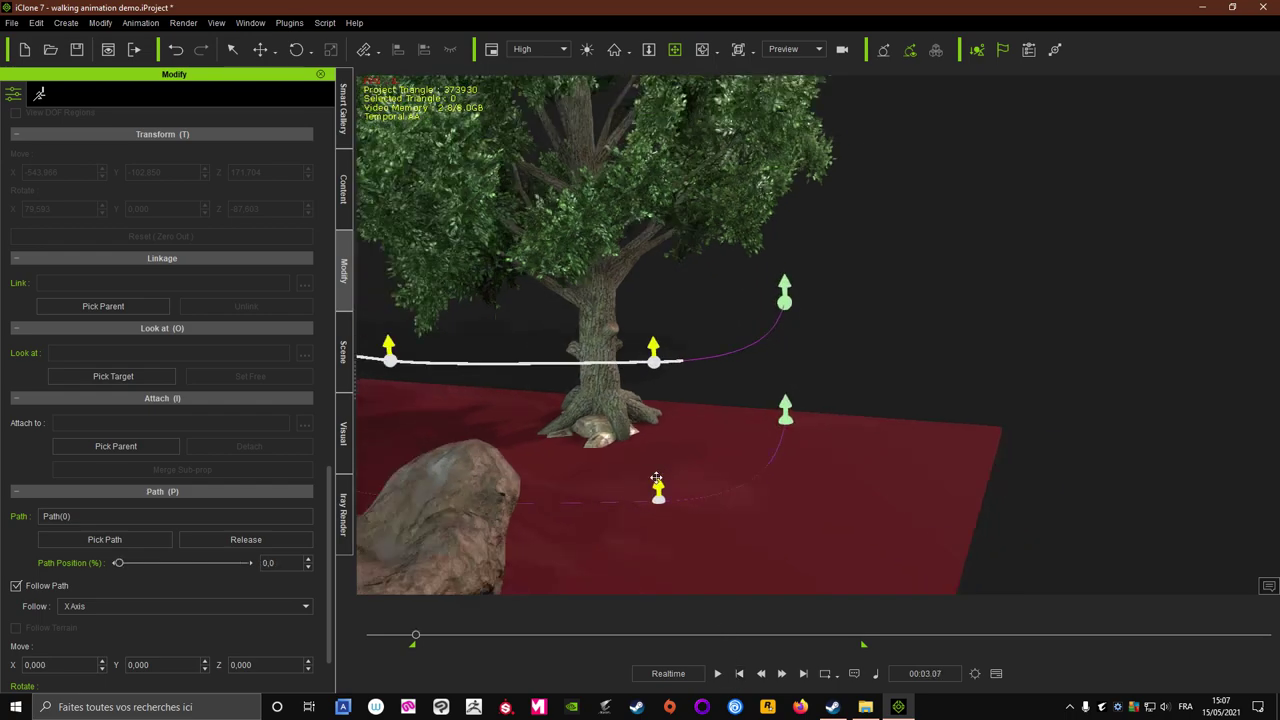
{"action": "right_click_drag", "start_coordinate": [637, 422], "coordinate": [648, 330]}
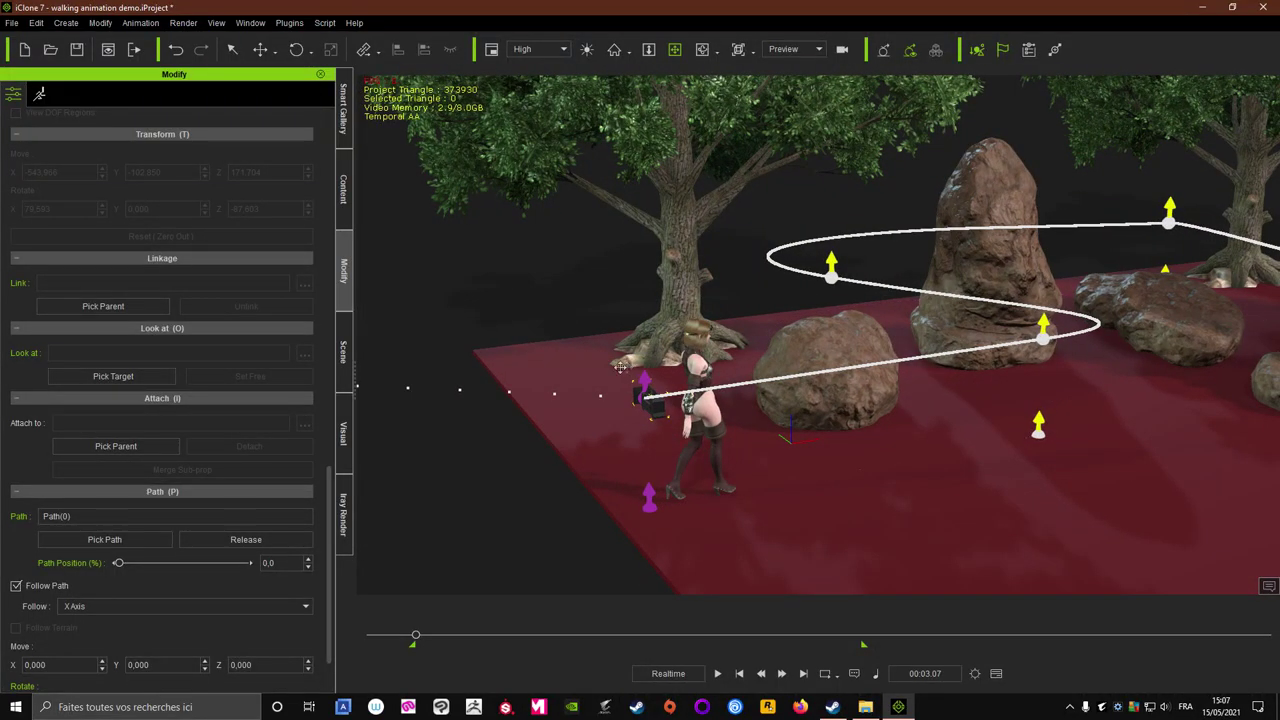
{"action": "left_click", "coordinate": [116, 376]}
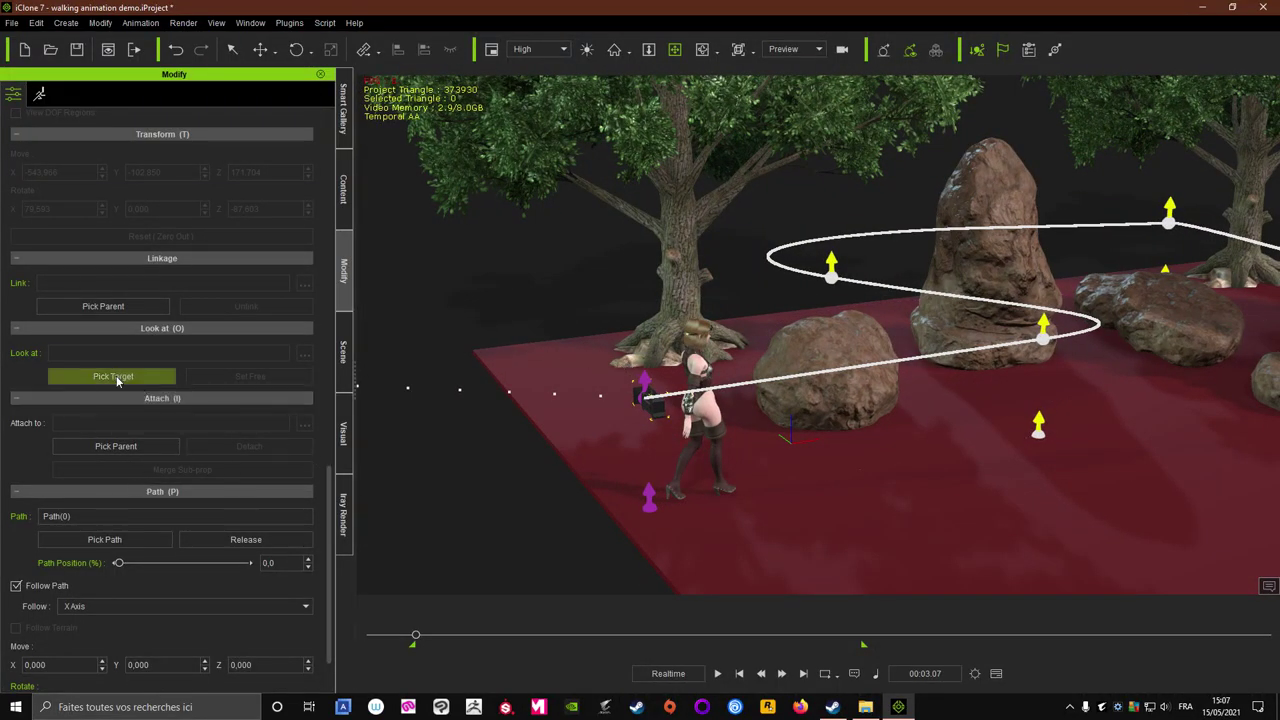
{"action": "left_click", "coordinate": [695, 368]}
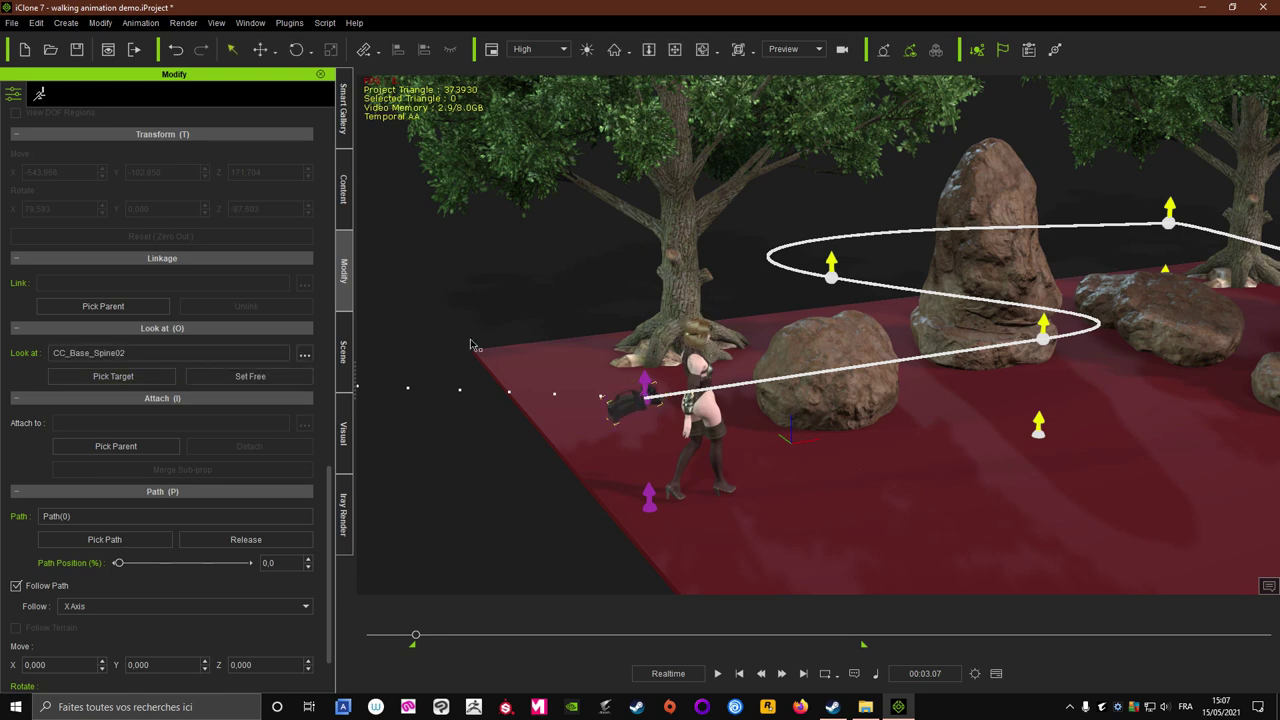
Play the animation in the Preview view to check how the camera follows the avatar, and rewind to the start
{"action": "left_click", "coordinate": [717, 675]}
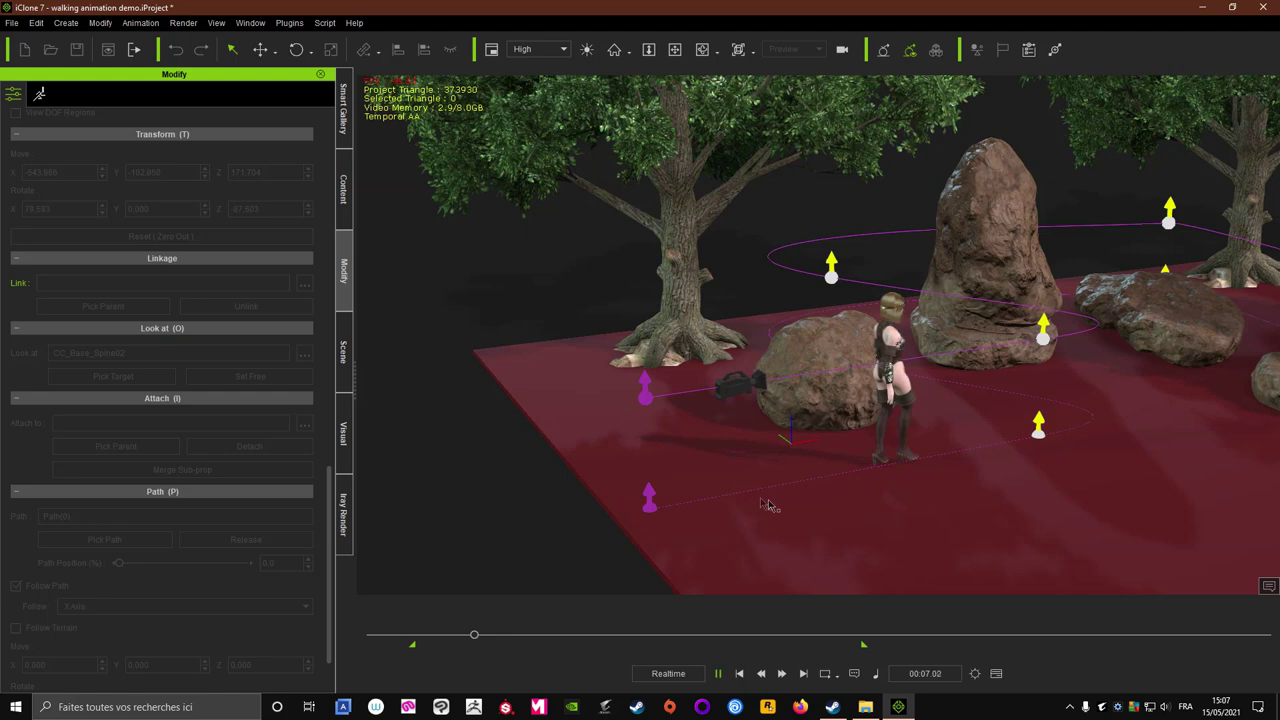
{"action": "middle_click_drag", "start_coordinate": [826, 517], "coordinate": [797, 529]}
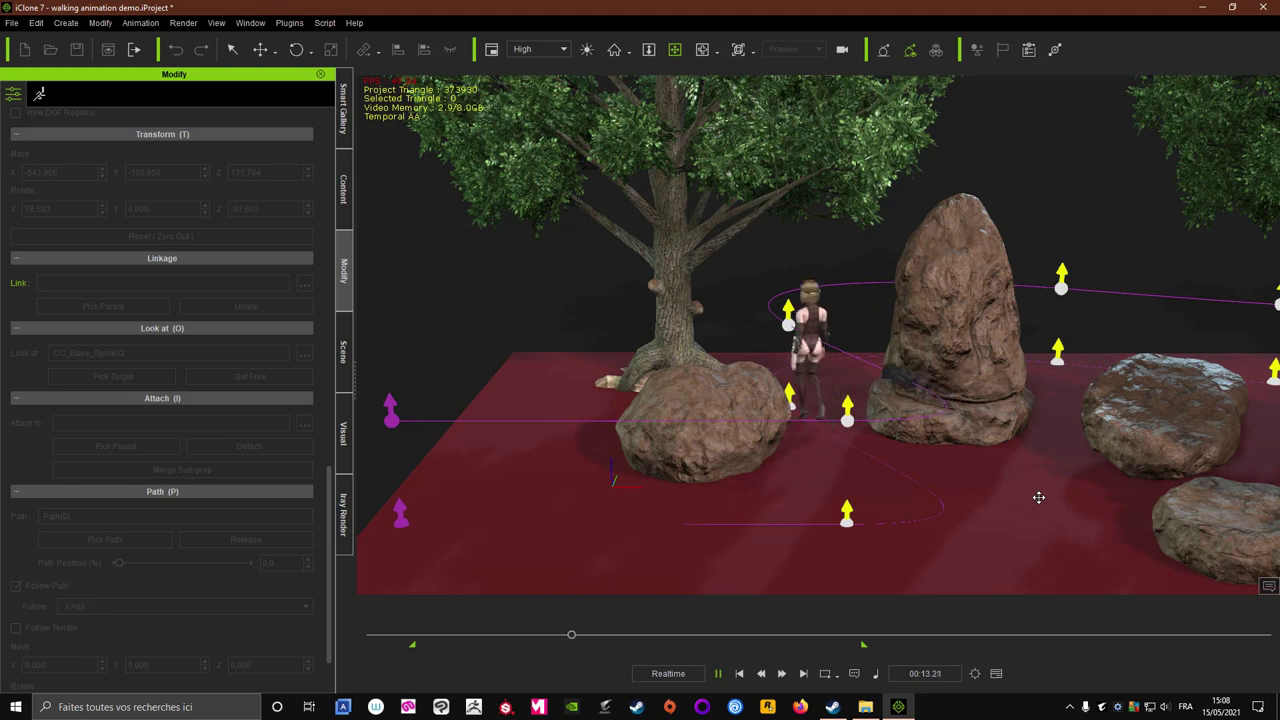
{"action": "left_click", "coordinate": [717, 673]}
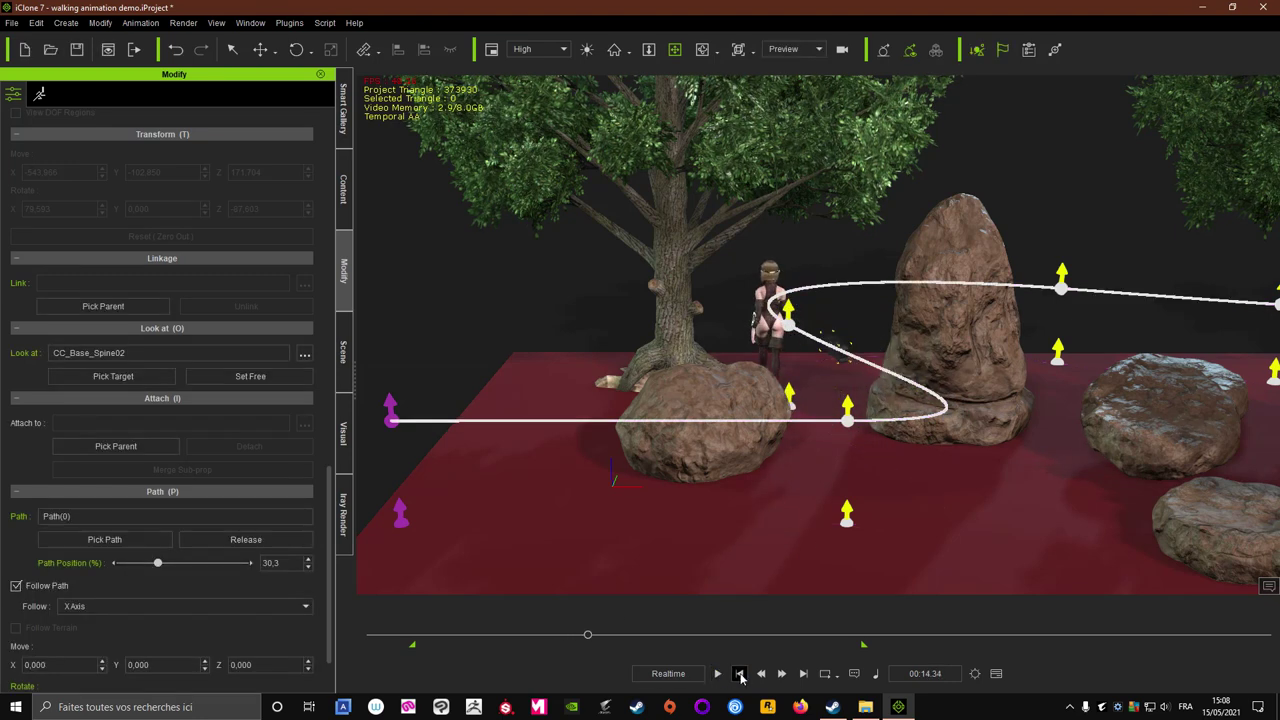
{"action": "left_click", "coordinate": [740, 674]}
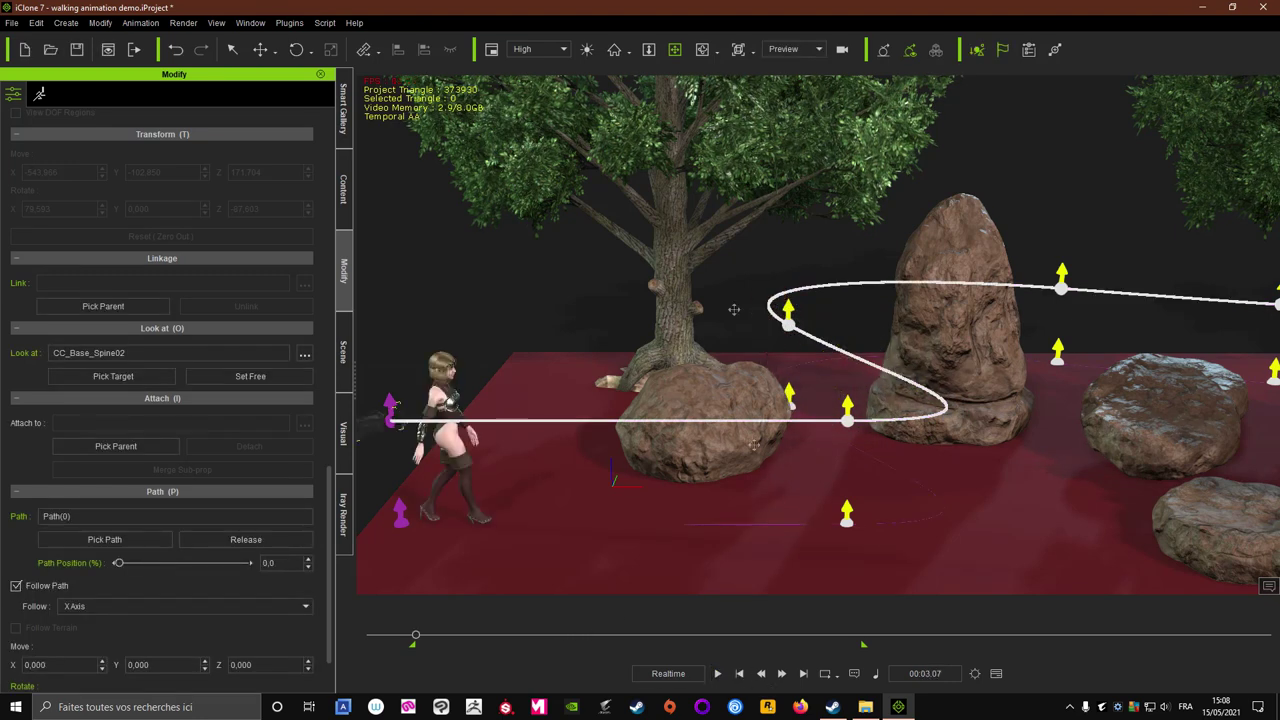
Switch to the Follow CAM view, play the walk to check the framing, and rewind to the start
{"action": "left_click", "coordinate": [820, 51]}
{"action": "left_click", "coordinate": [792, 90]}
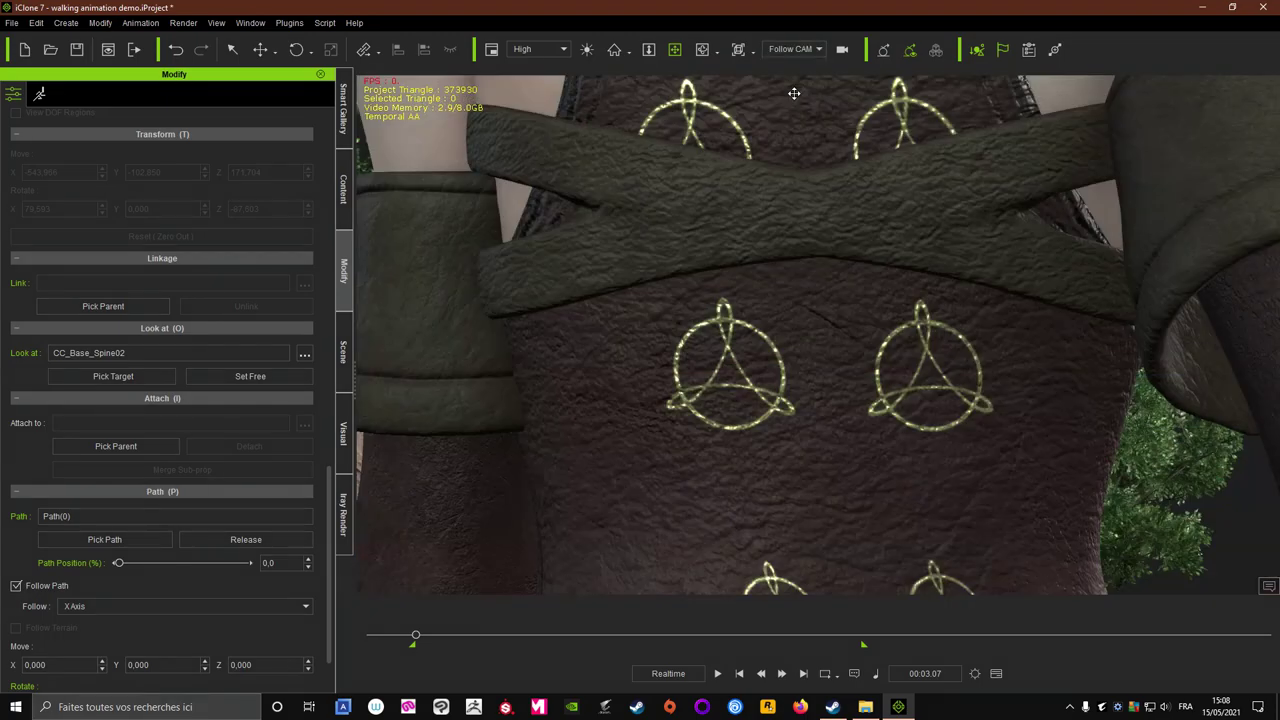
{"action": "key", "text": "space"}
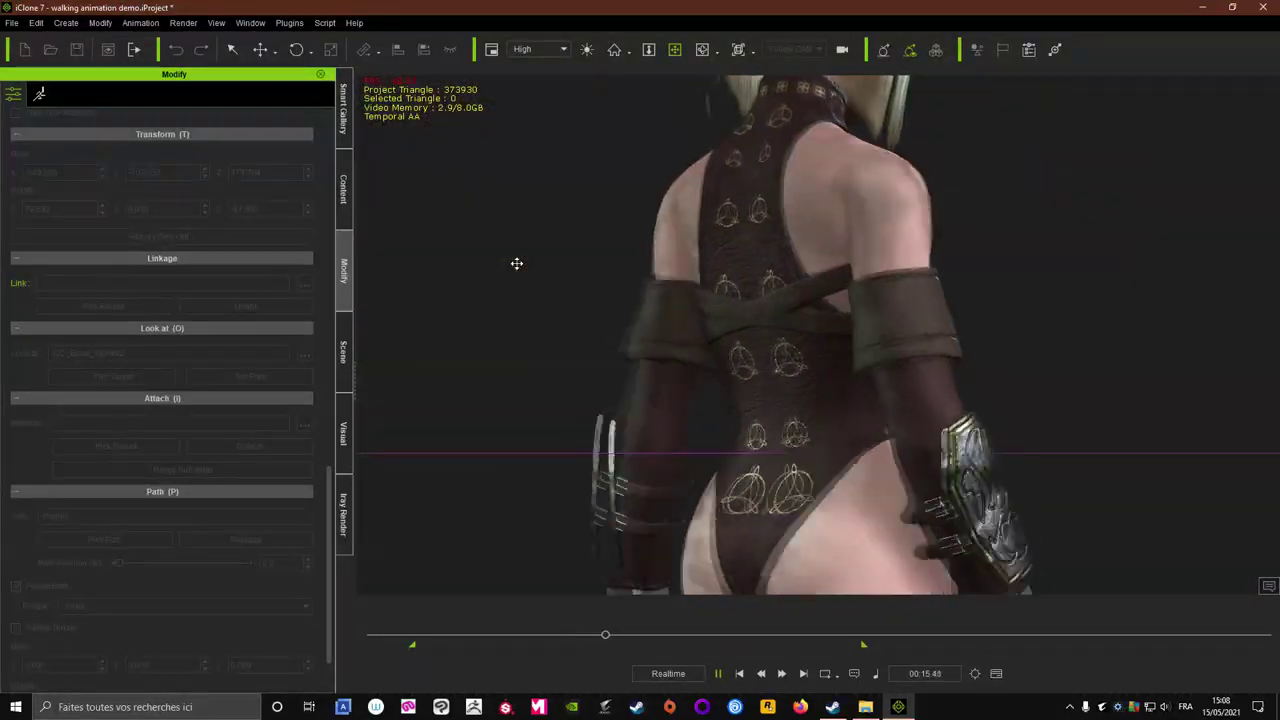
{"action": "key", "text": "space"}
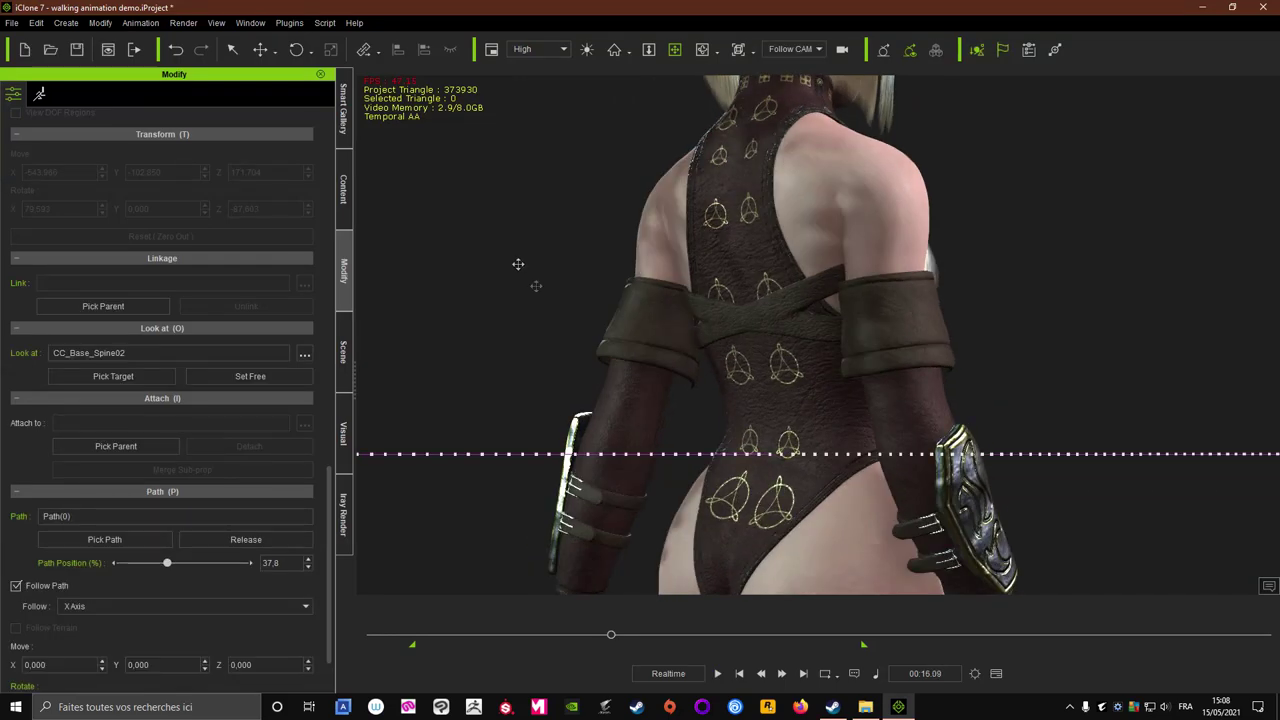
{"action": "left_click", "coordinate": [739, 673]}
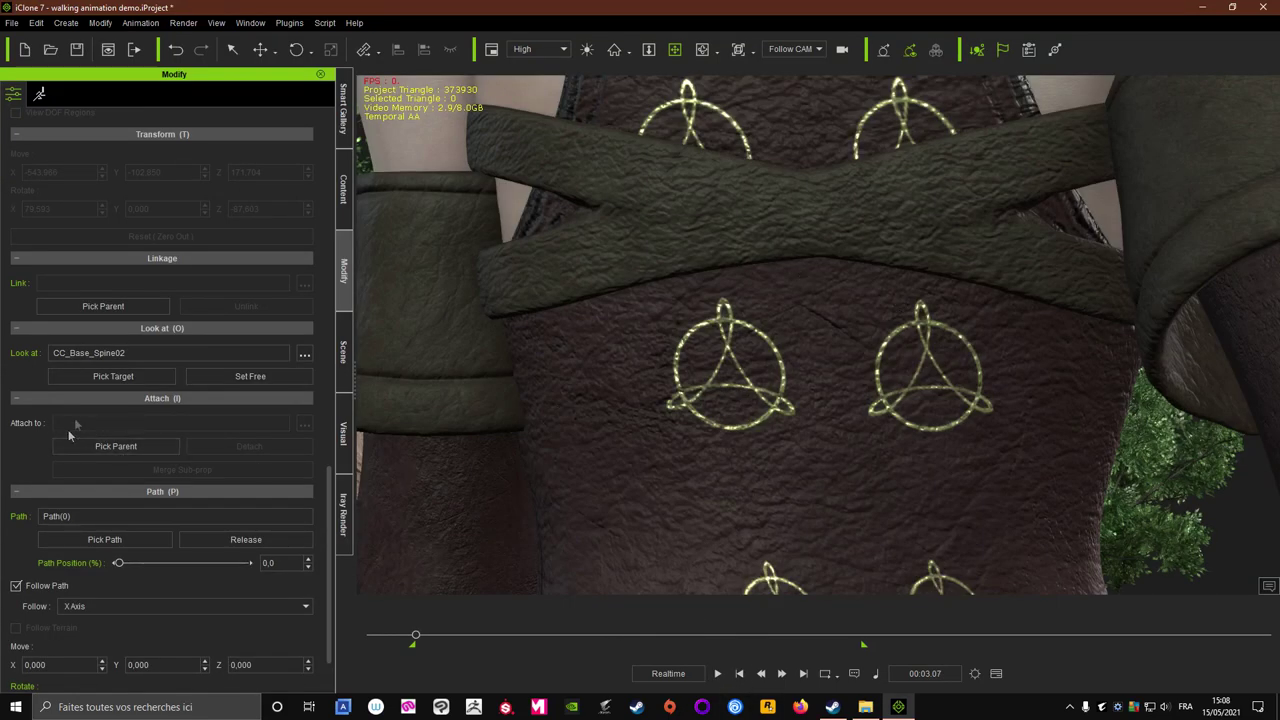
Widen the Follow CAM's angle of view to about 118.32 and play the walk through that camera
{"action": "scroll", "coordinate": [120, 376], "scroll_direction": "up", "scroll_amount": 5}
{"action": "scroll", "coordinate": [150, 354], "scroll_direction": "up", "scroll_amount": 5}
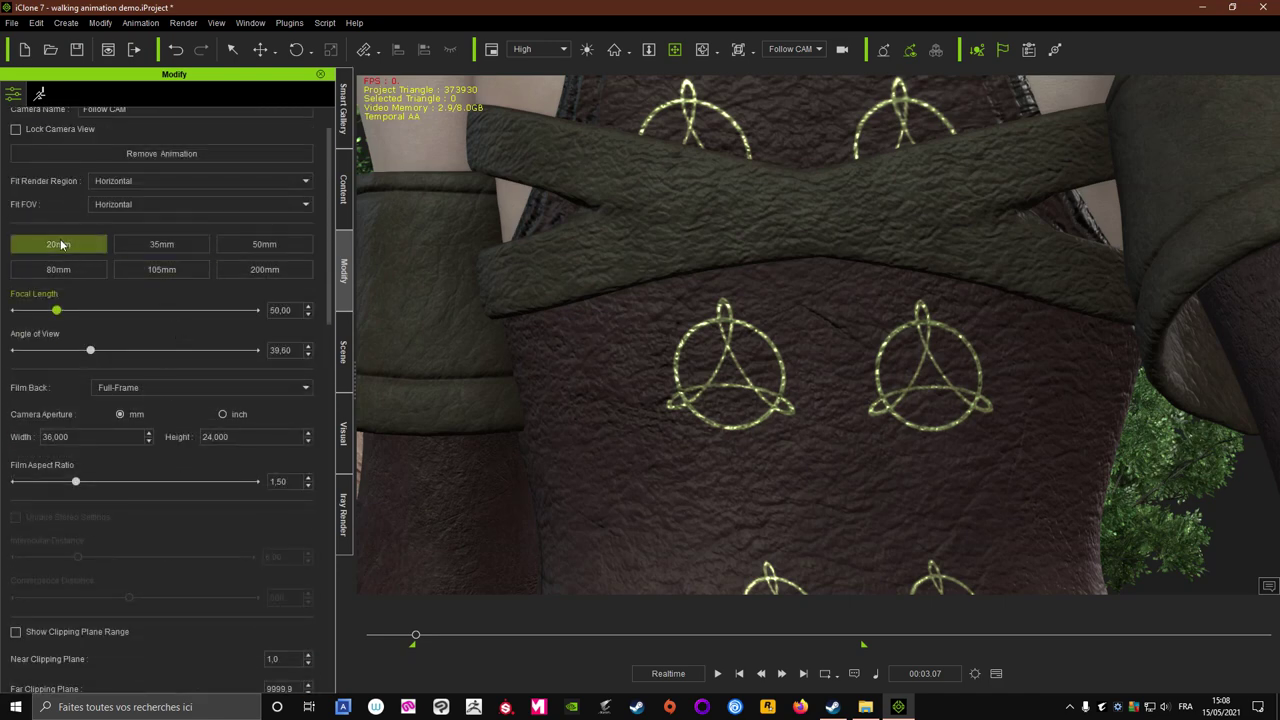
{"action": "left_click", "coordinate": [61, 244]}
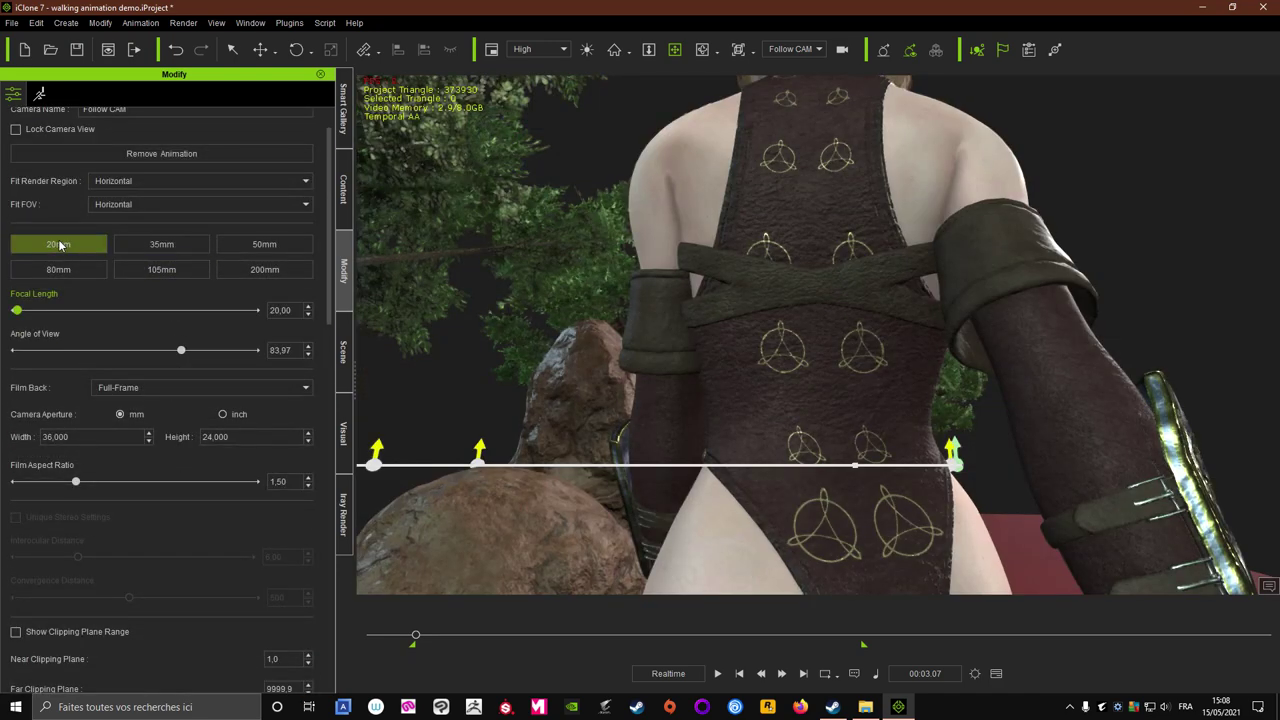
{"action": "left_click_drag", "start_coordinate": [181, 352], "coordinate": [248, 354]}
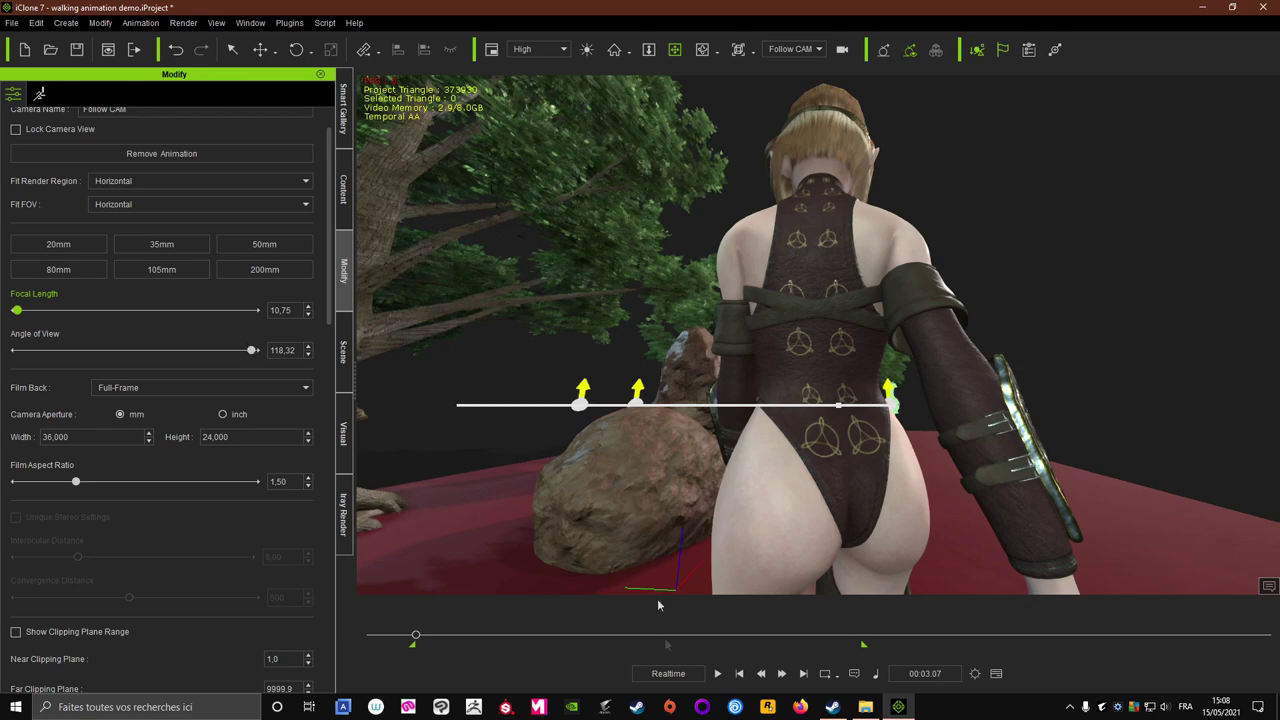
{"action": "left_click", "coordinate": [720, 674]}
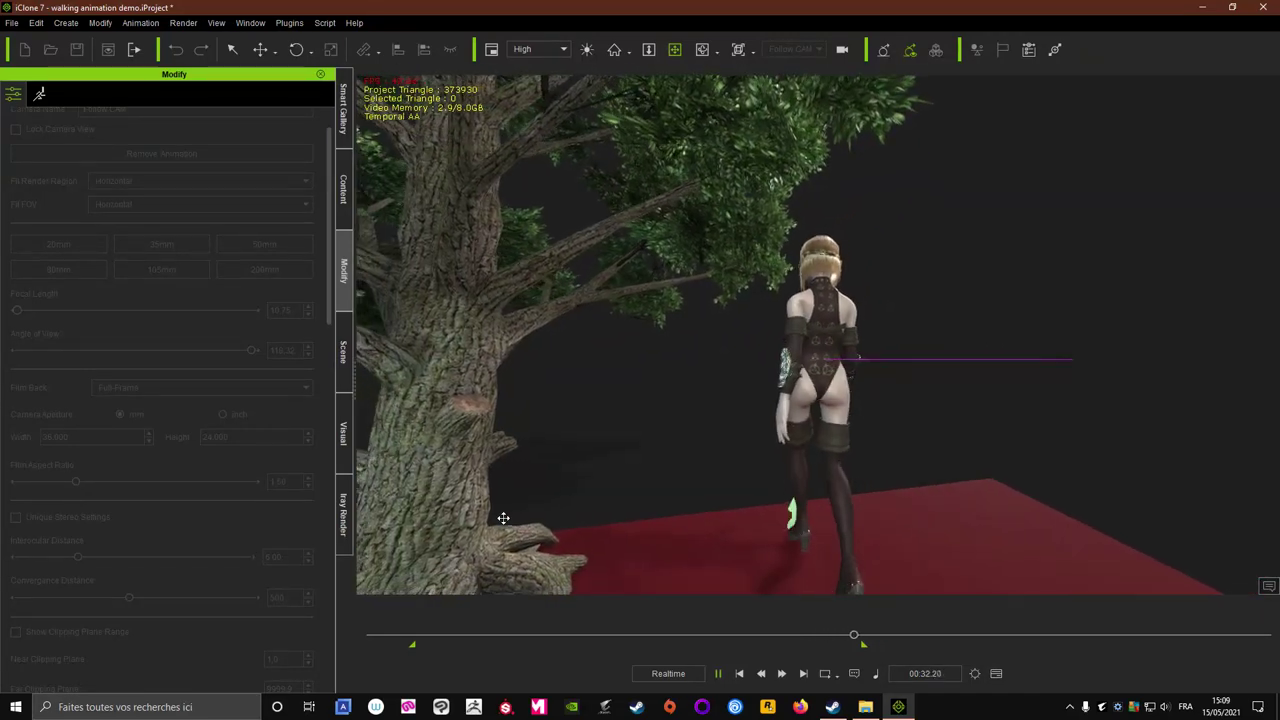
Stop the playback and compare the Preview view of the camera path with the Follow CAM view
{"action": "key", "text": "space"}
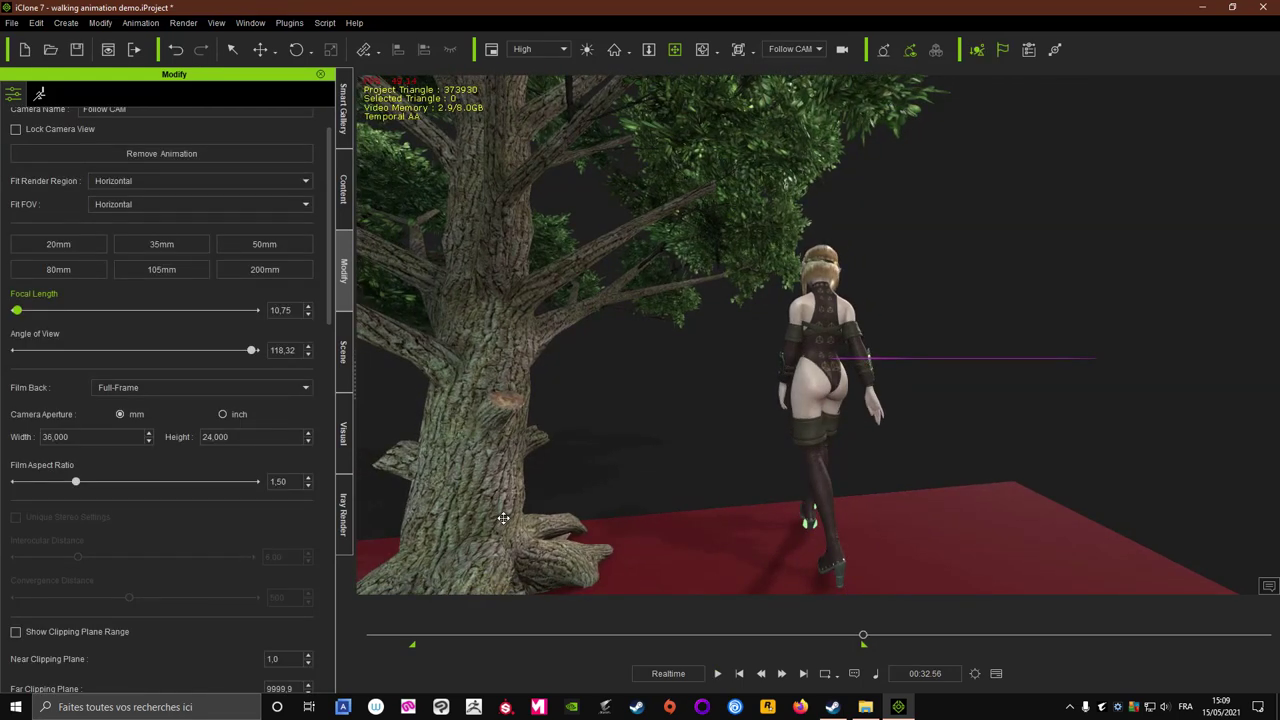
{"action": "left_click", "coordinate": [819, 50]}
{"action": "left_click", "coordinate": [788, 68]}
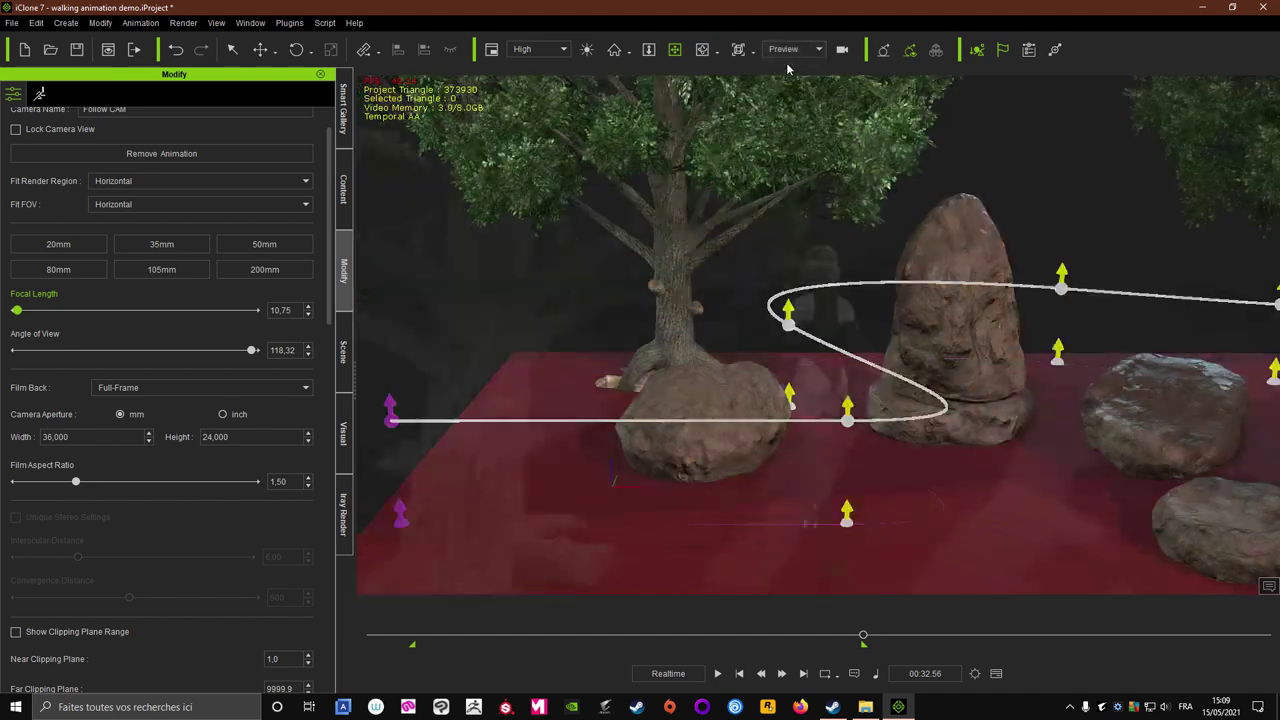
{"action": "scroll", "coordinate": [832, 332], "scroll_direction": "down", "scroll_amount": 1}
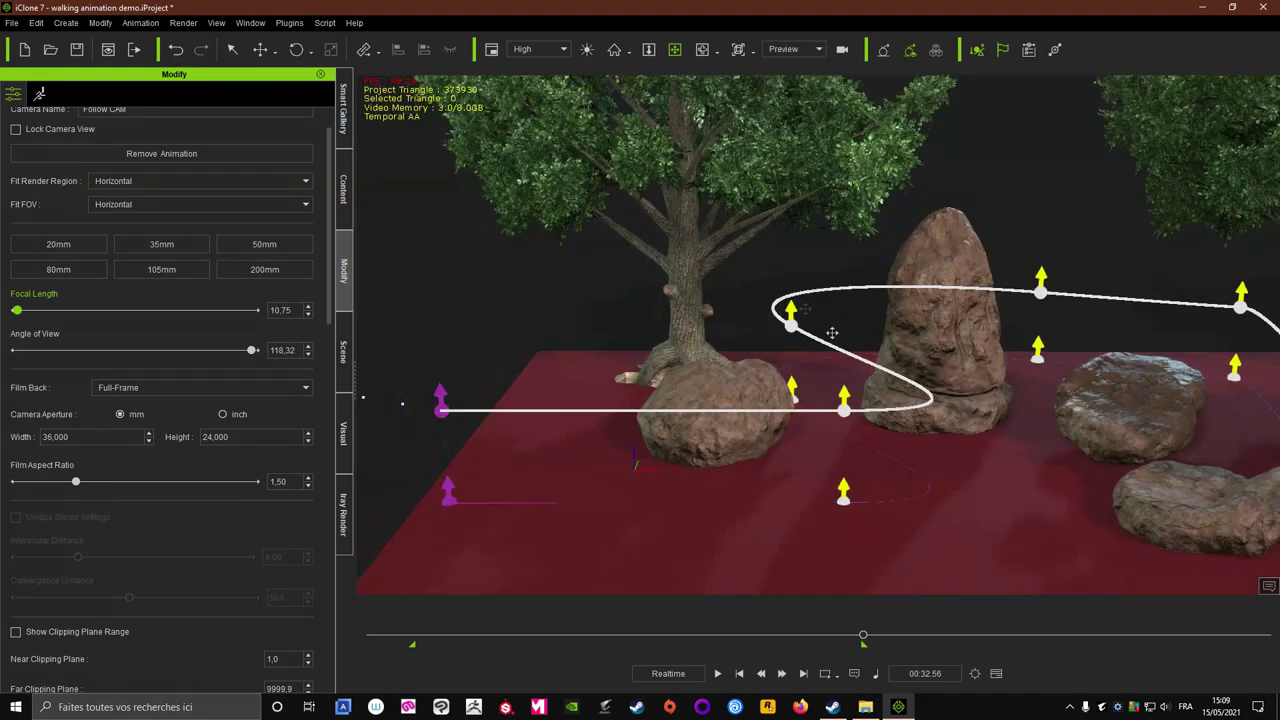
{"action": "left_click", "coordinate": [817, 50]}
{"action": "left_click", "coordinate": [785, 82]}
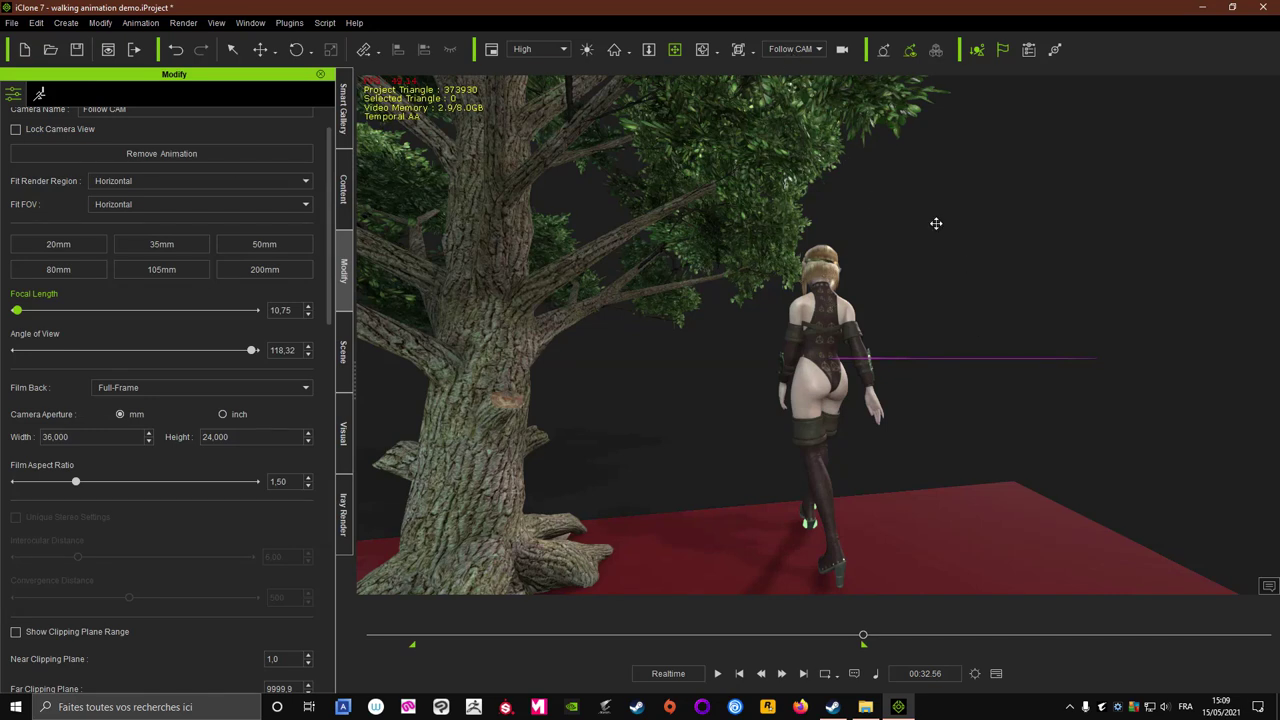
Return to the Preview view, rewind the animation to the start, and deselect the Follow CAM
{"action": "left_click", "coordinate": [820, 52]}
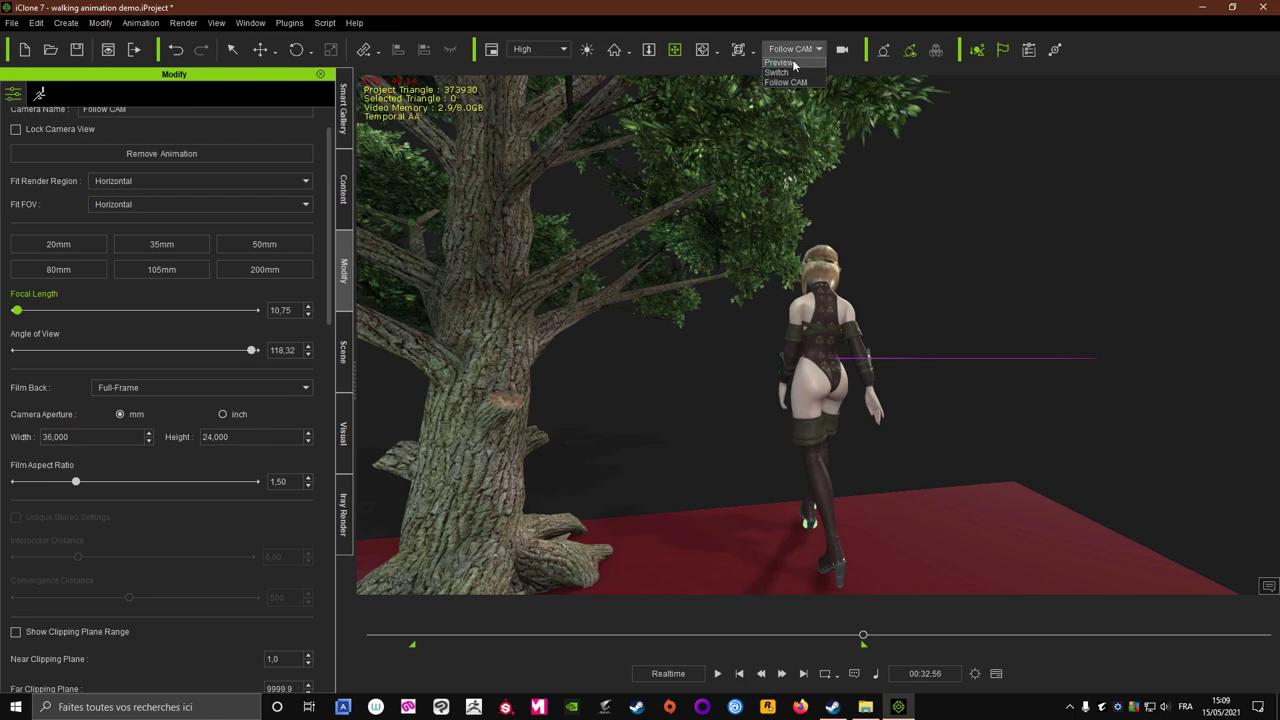
{"action": "left_click", "coordinate": [792, 66]}
{"action": "right_click_drag", "start_coordinate": [1007, 305], "coordinate": [786, 439]}
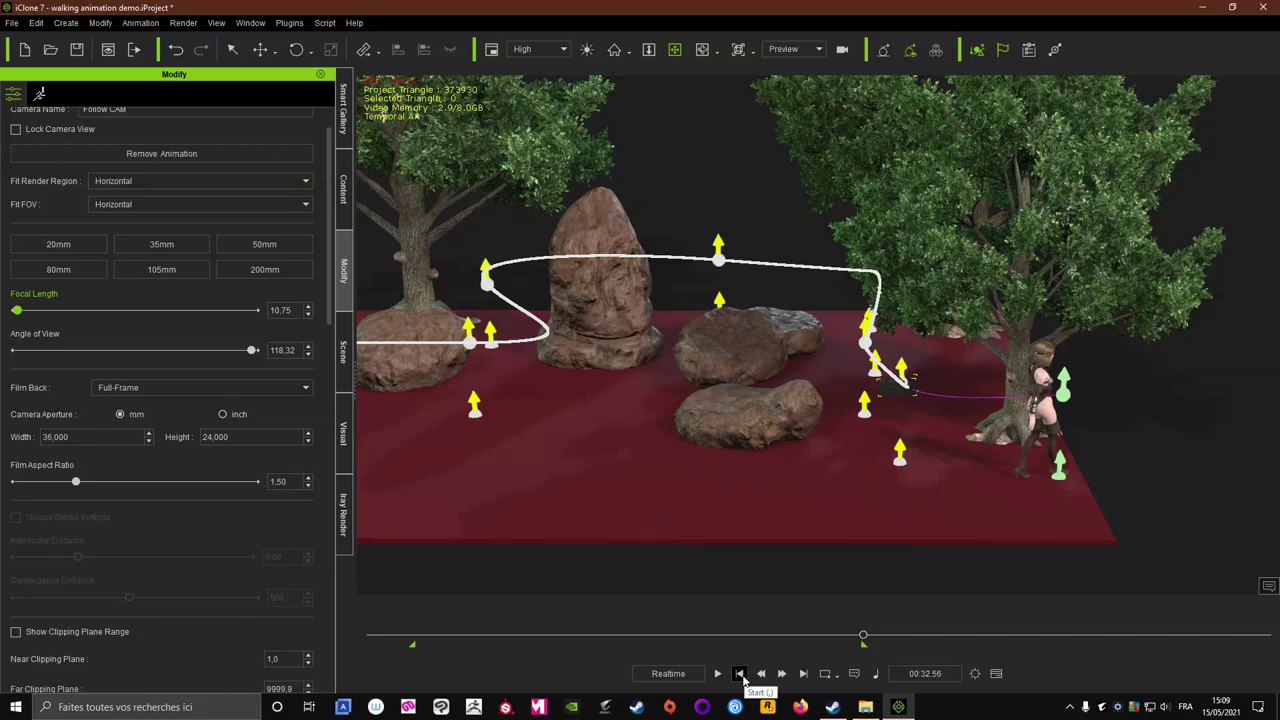
{"action": "left_click", "coordinate": [739, 673]}
{"action": "right_click_drag", "start_coordinate": [609, 449], "coordinate": [905, 471]}
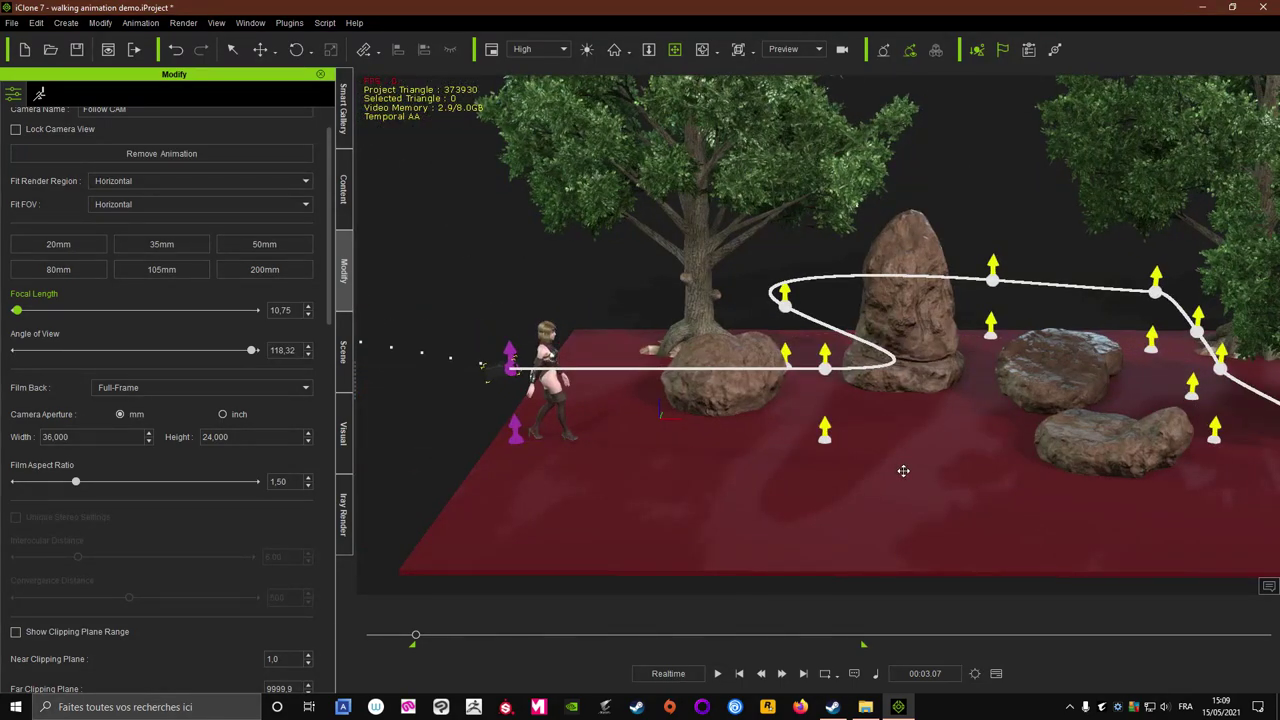
{"action": "left_click", "coordinate": [480, 239]}
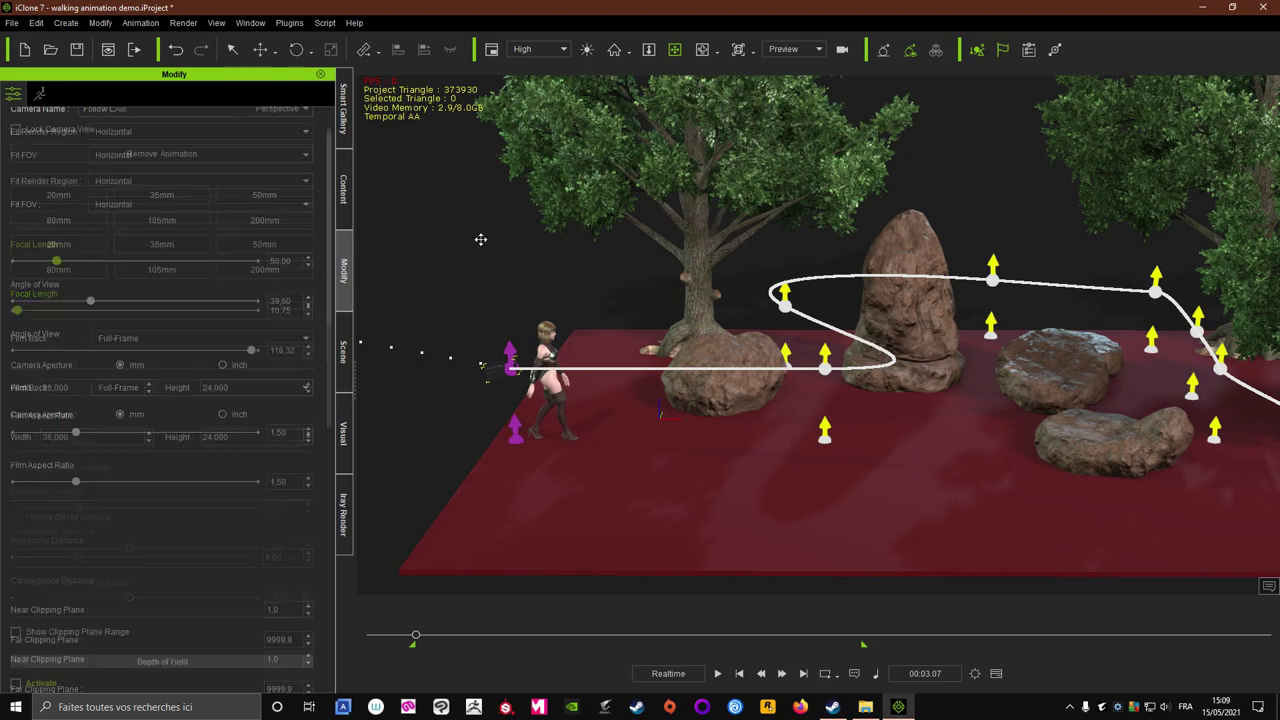
{"action": "right_click_drag", "start_coordinate": [480, 239], "coordinate": [731, 402]}
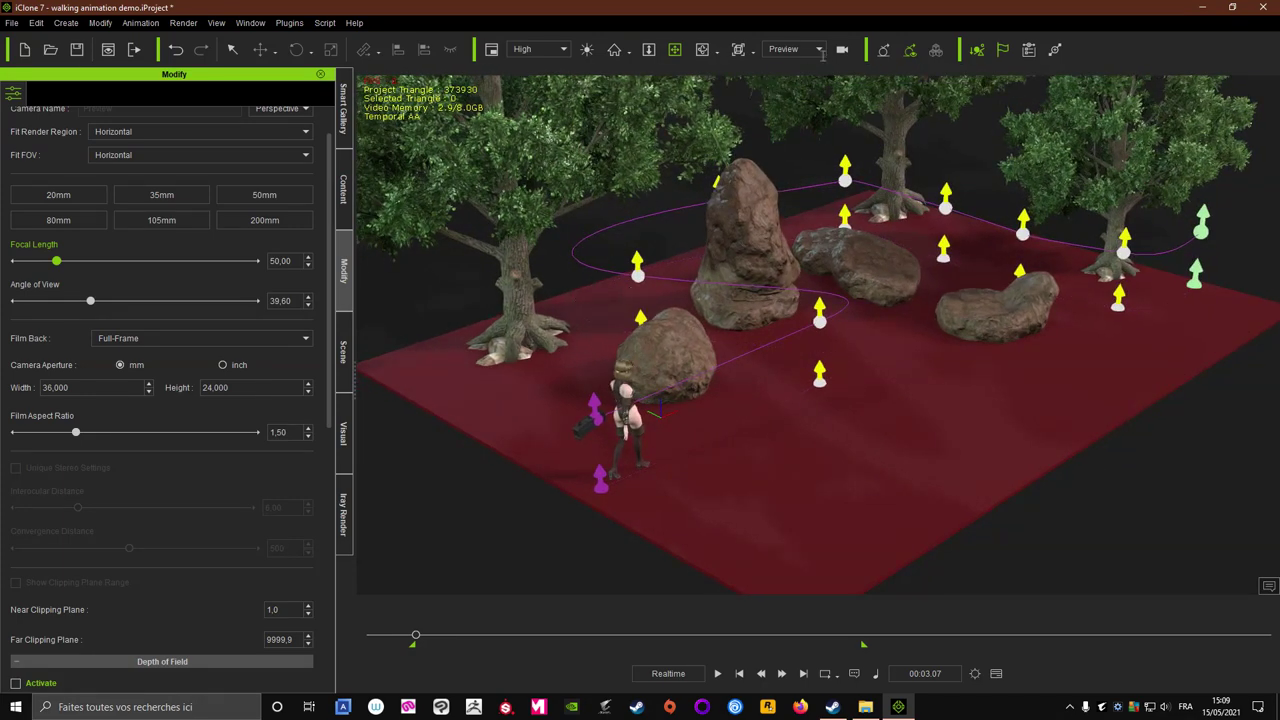
Save the project and switch the viewport to the Follow CAM
{"action": "left_click", "coordinate": [76, 49]}
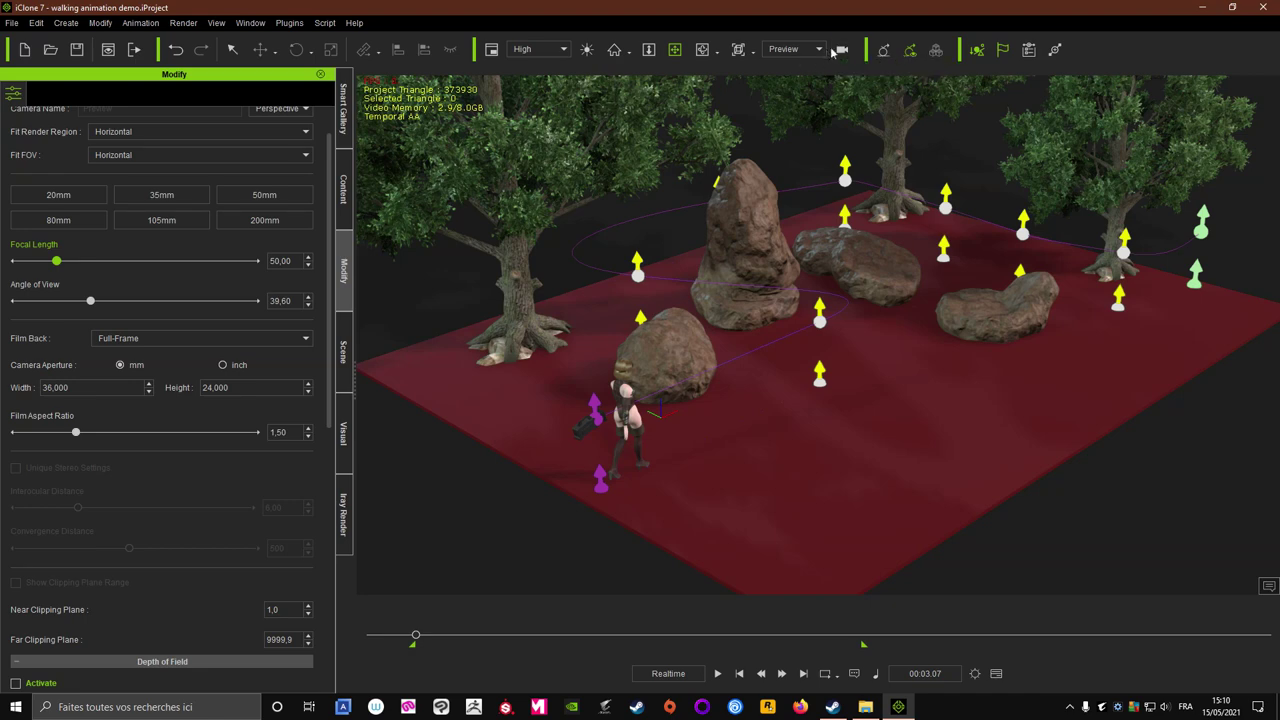
{"action": "left_click", "coordinate": [818, 49]}
{"action": "left_click", "coordinate": [802, 87]}
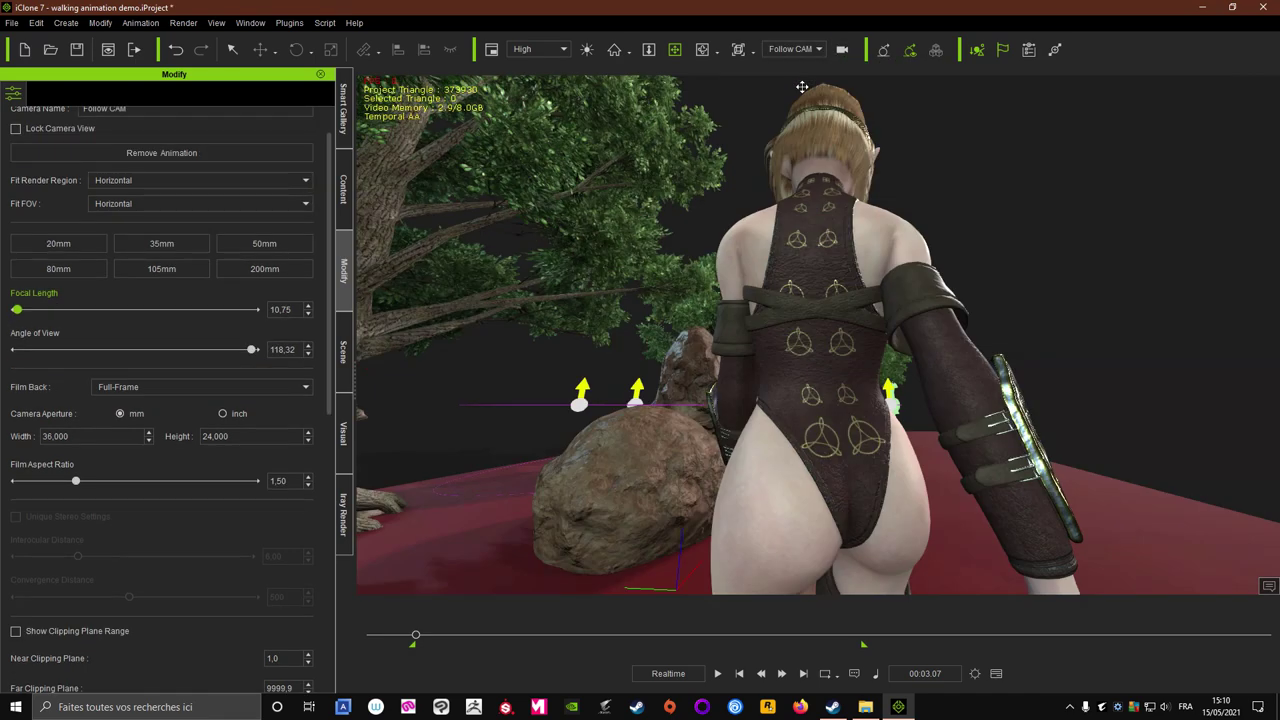
Open the video render settings and review the format, frame size, frame rate and render quality options
{"action": "left_click", "coordinate": [183, 23]}
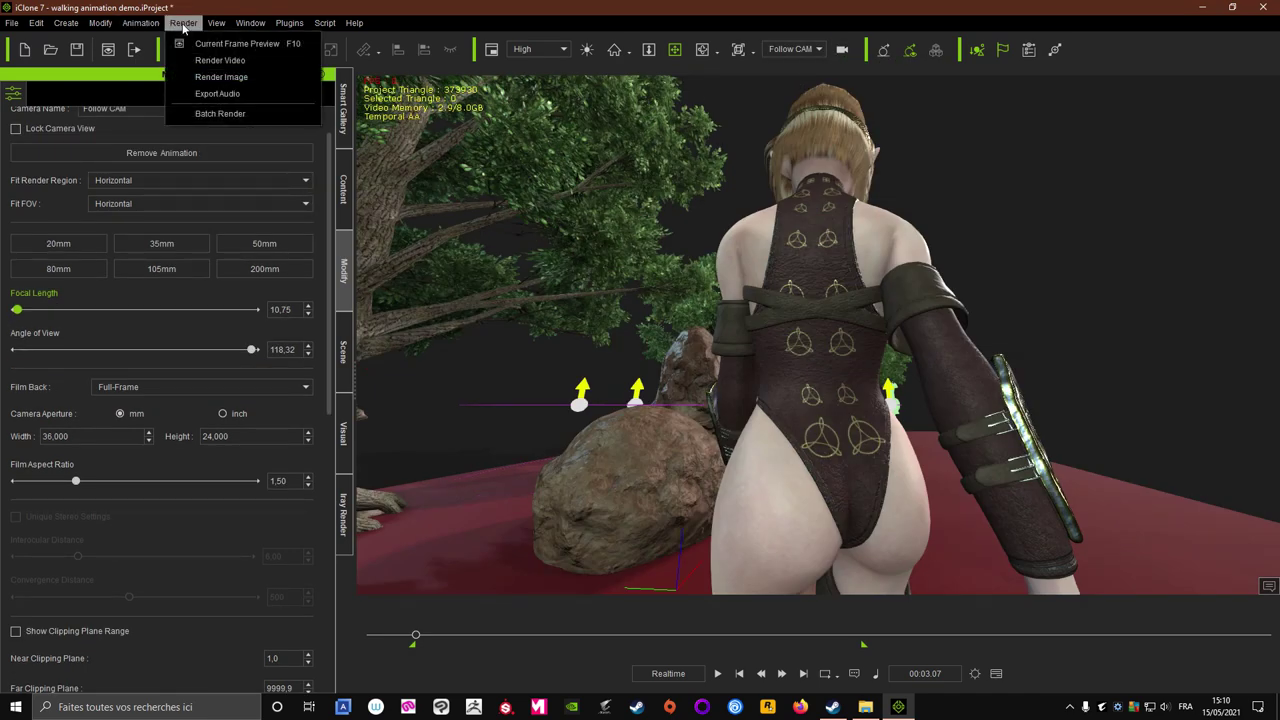
{"action": "left_click", "coordinate": [220, 60]}
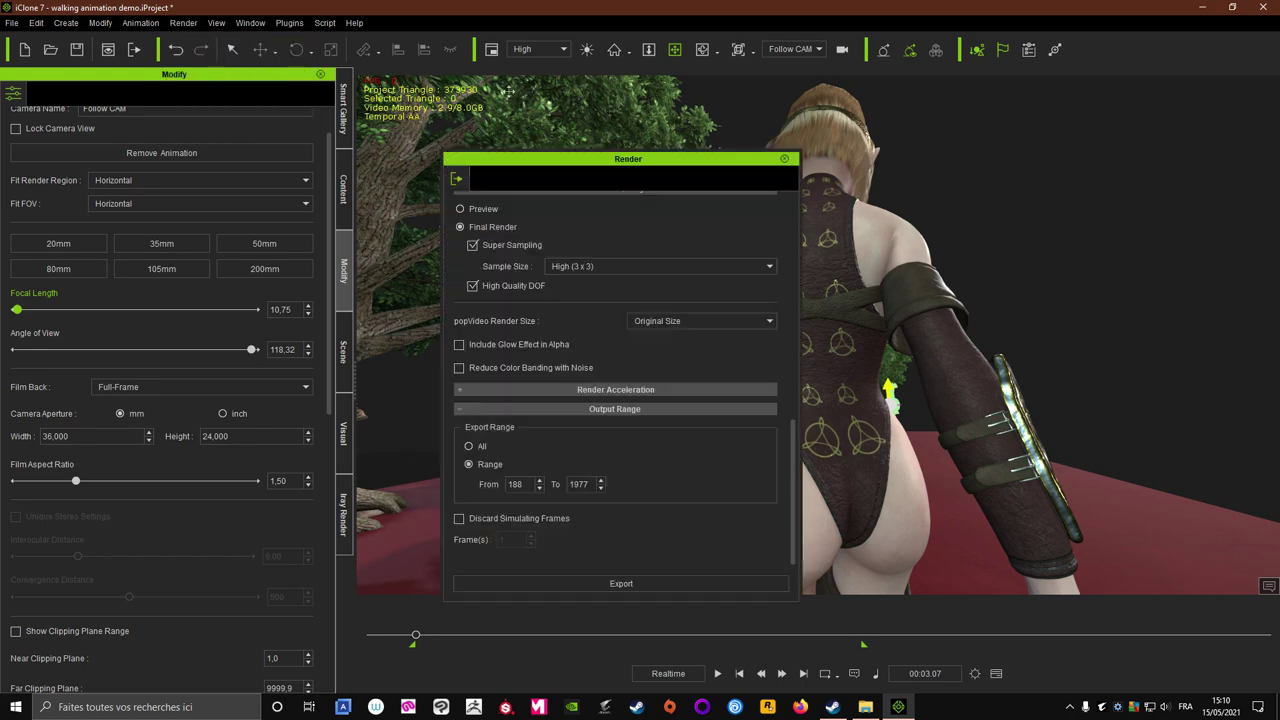
{"action": "scroll", "coordinate": [590, 248], "scroll_direction": "up", "scroll_amount": 12}
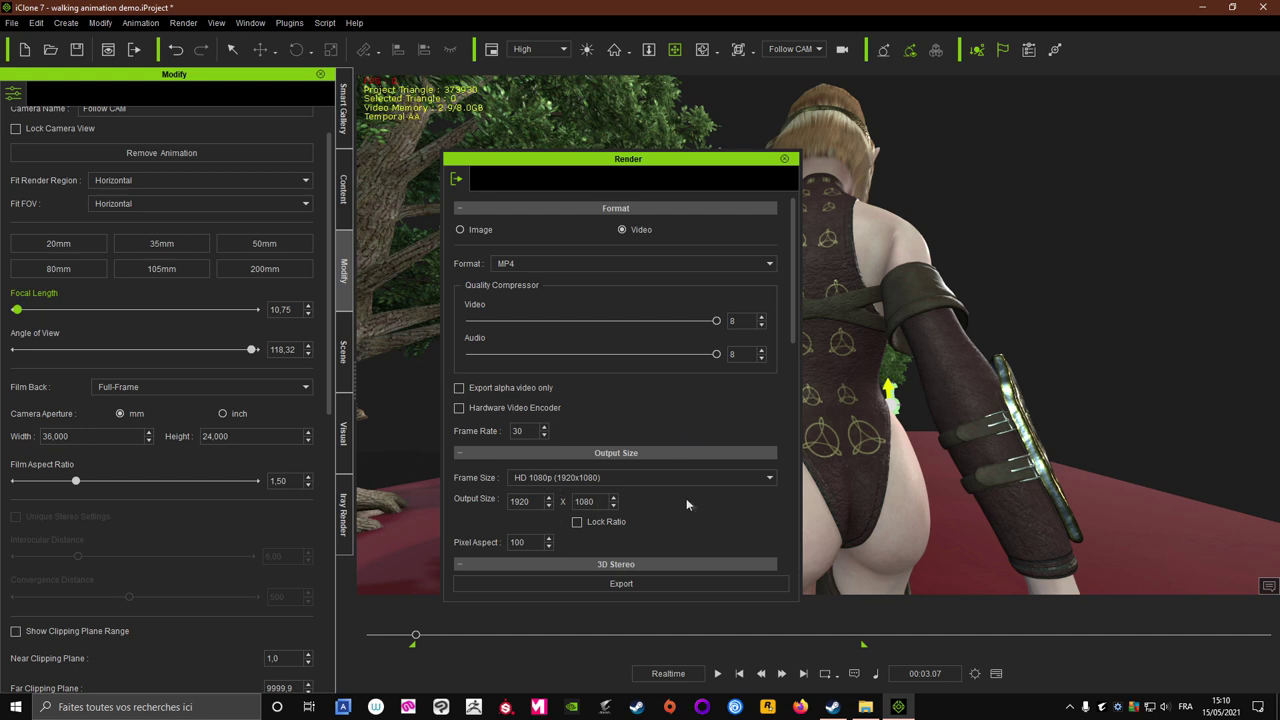
{"action": "scroll", "coordinate": [700, 500], "scroll_direction": "down", "scroll_amount": 5}
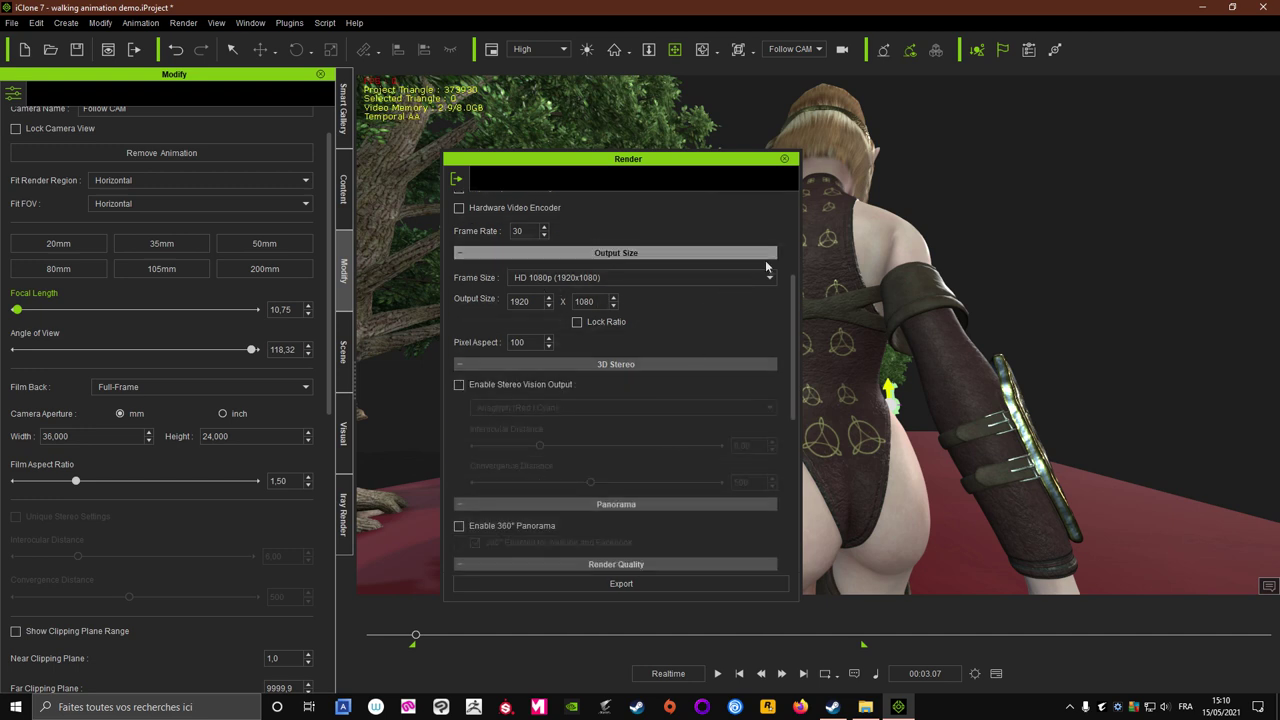
{"action": "left_click", "coordinate": [769, 277]}
{"action": "left_click", "coordinate": [773, 280]}
{"action": "scroll", "coordinate": [700, 321], "scroll_direction": "down", "scroll_amount": 4}
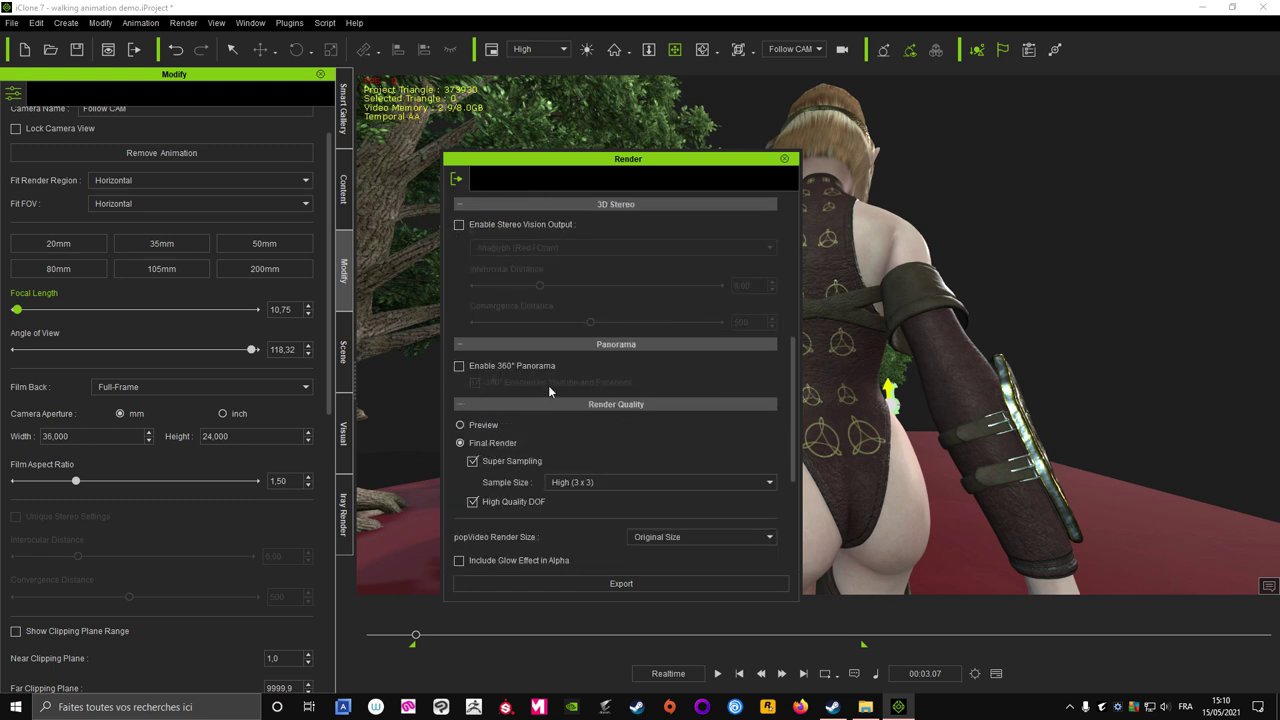
{"action": "scroll", "coordinate": [565, 350], "scroll_direction": "down", "scroll_amount": 2}
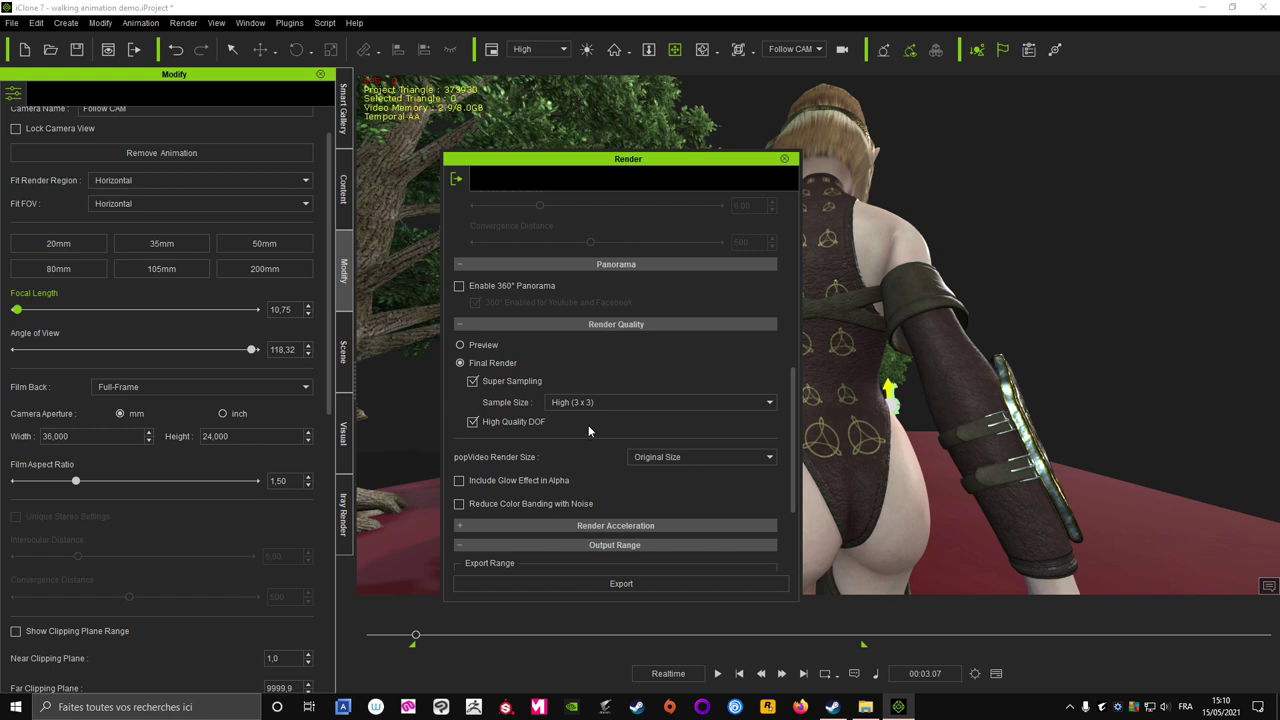
Enable the HDR Effect with Tone Map, and set Exposure to 68 and Whiteness Threshold to 44
{"action": "left_click", "coordinate": [343, 433]}
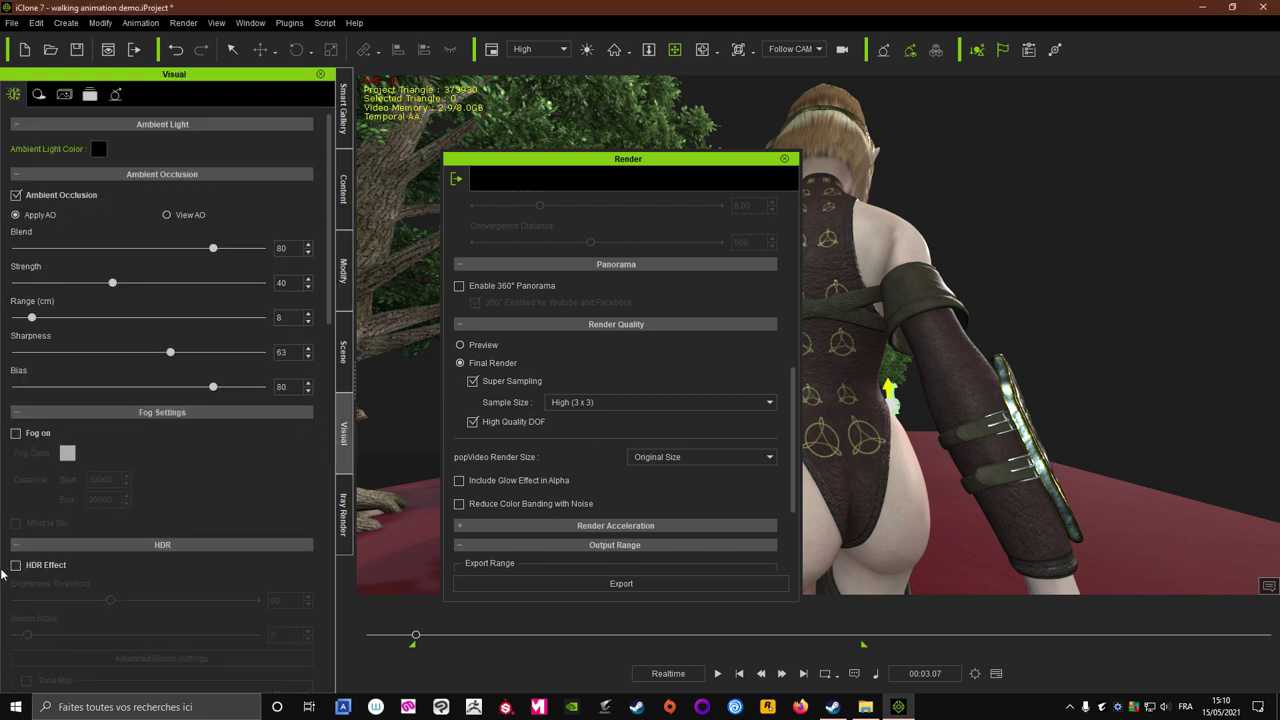
{"action": "left_click", "coordinate": [16, 566]}
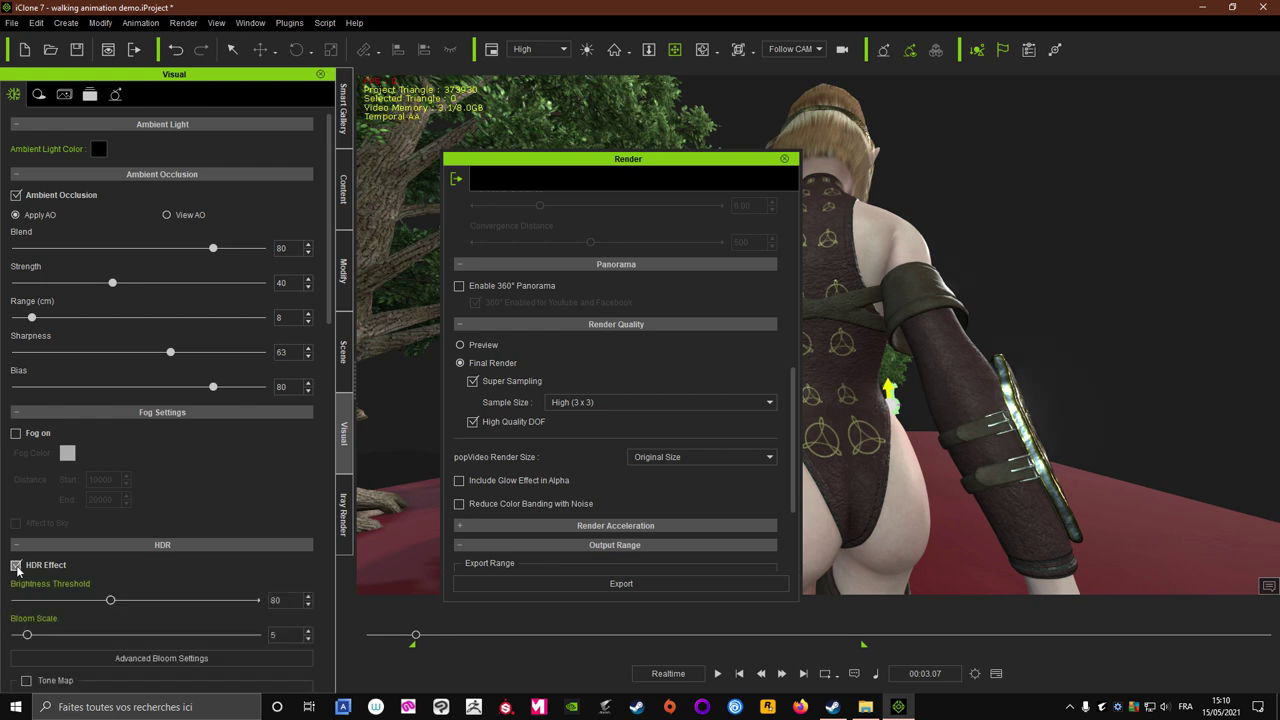
{"action": "left_click", "coordinate": [26, 681]}
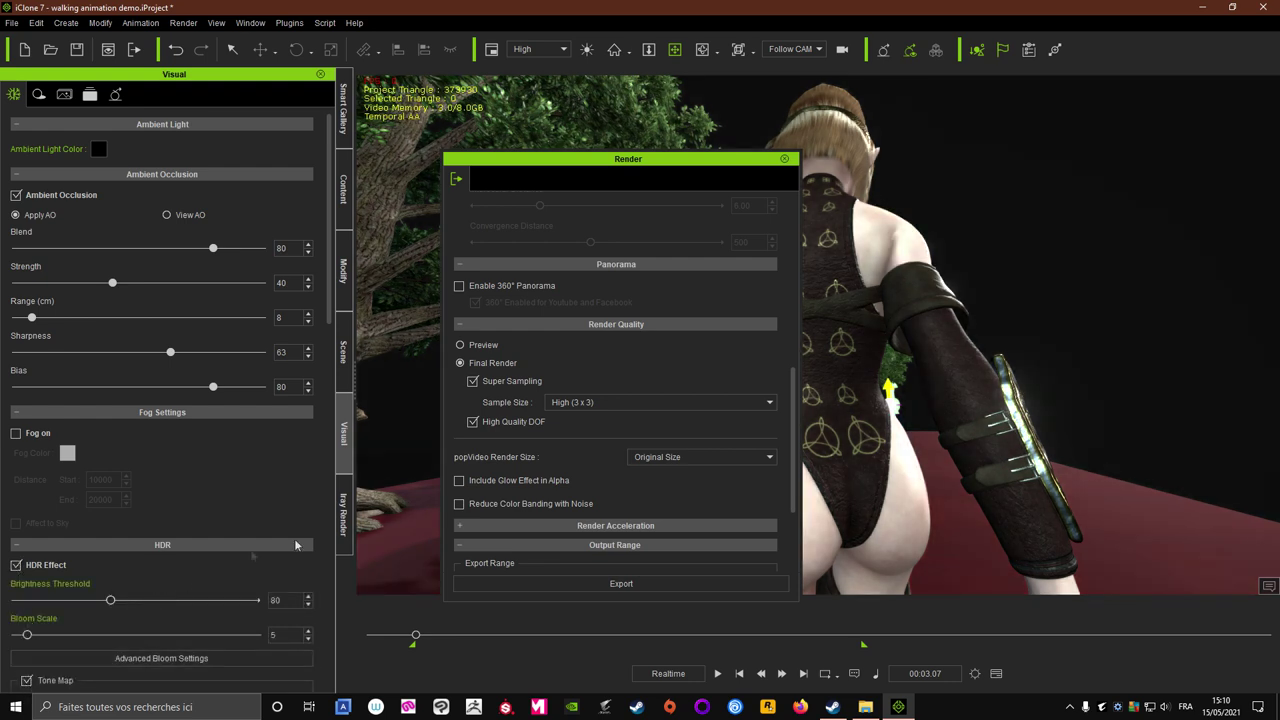
{"action": "scroll", "coordinate": [320, 503], "scroll_direction": "down", "scroll_amount": 3}
{"action": "scroll", "coordinate": [320, 503], "scroll_direction": "down", "scroll_amount": 3}
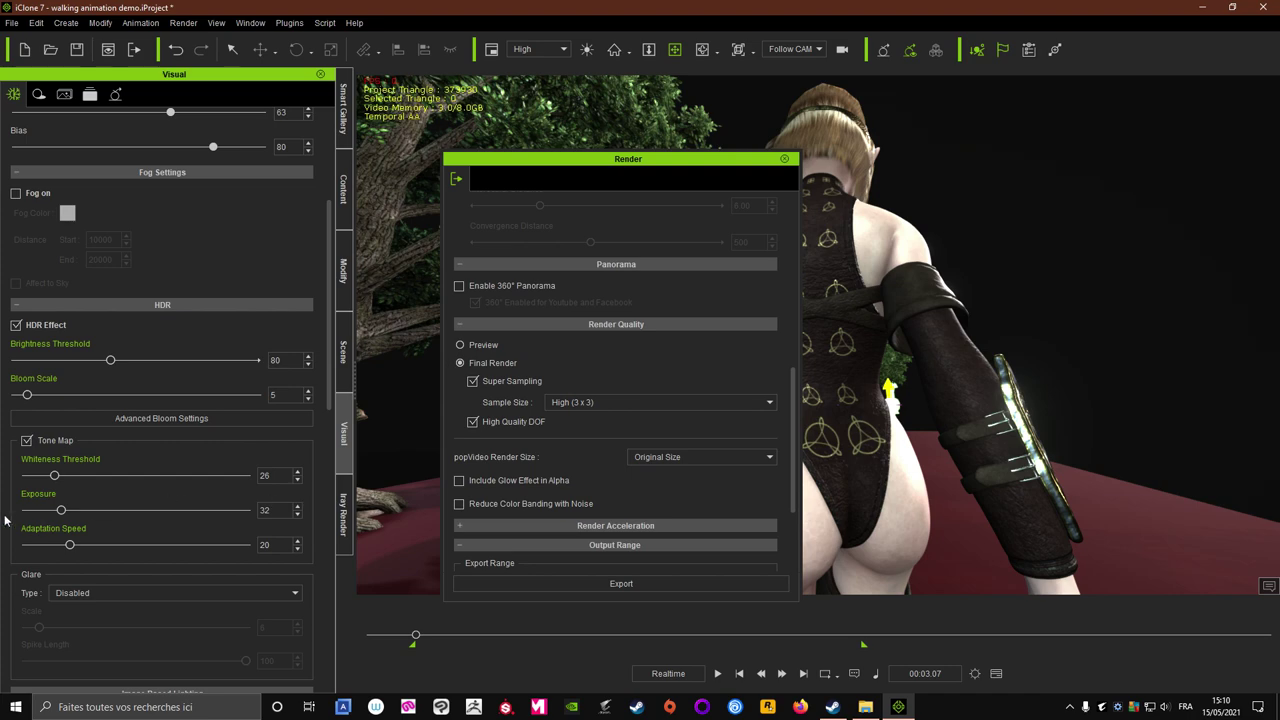
{"action": "left_click_drag", "start_coordinate": [52, 477], "coordinate": [100, 511]}
{"action": "left_click_drag", "start_coordinate": [54, 476], "coordinate": [75, 478]}
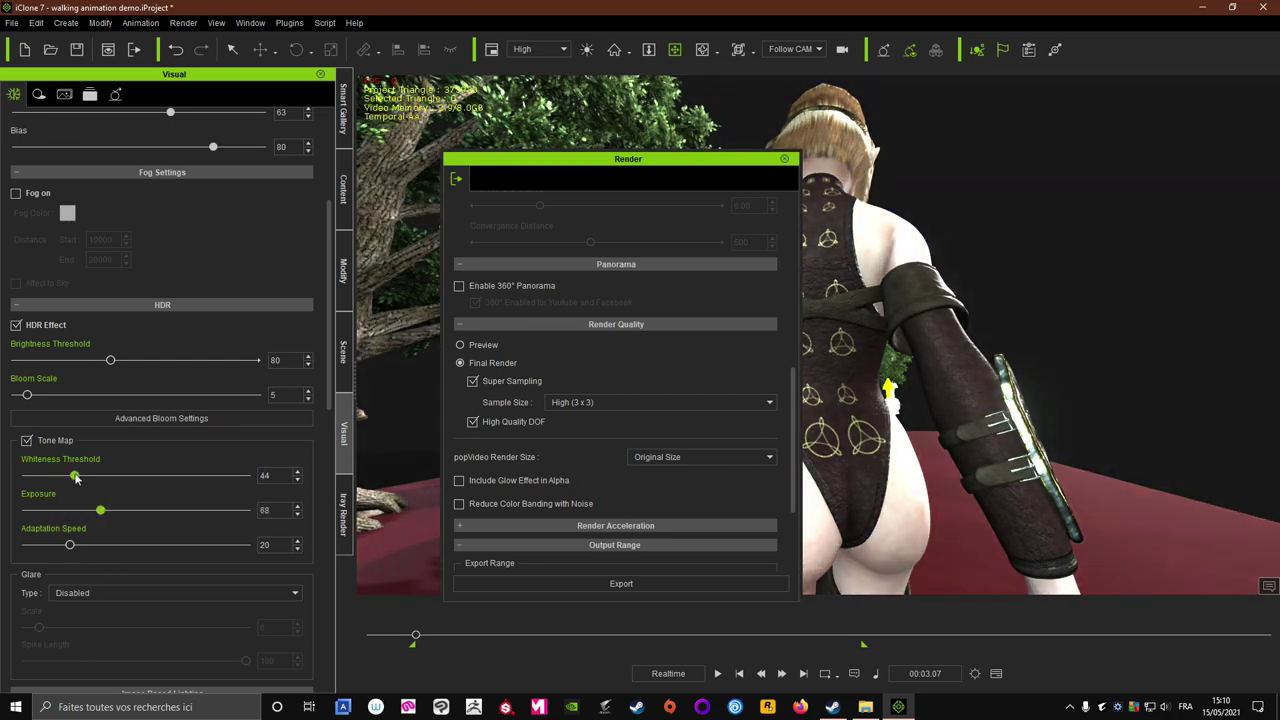
Show the image-based lighting sky, hide it again, and turn the HDR Effect off
{"action": "scroll", "coordinate": [201, 617], "scroll_direction": "down", "scroll_amount": 5}
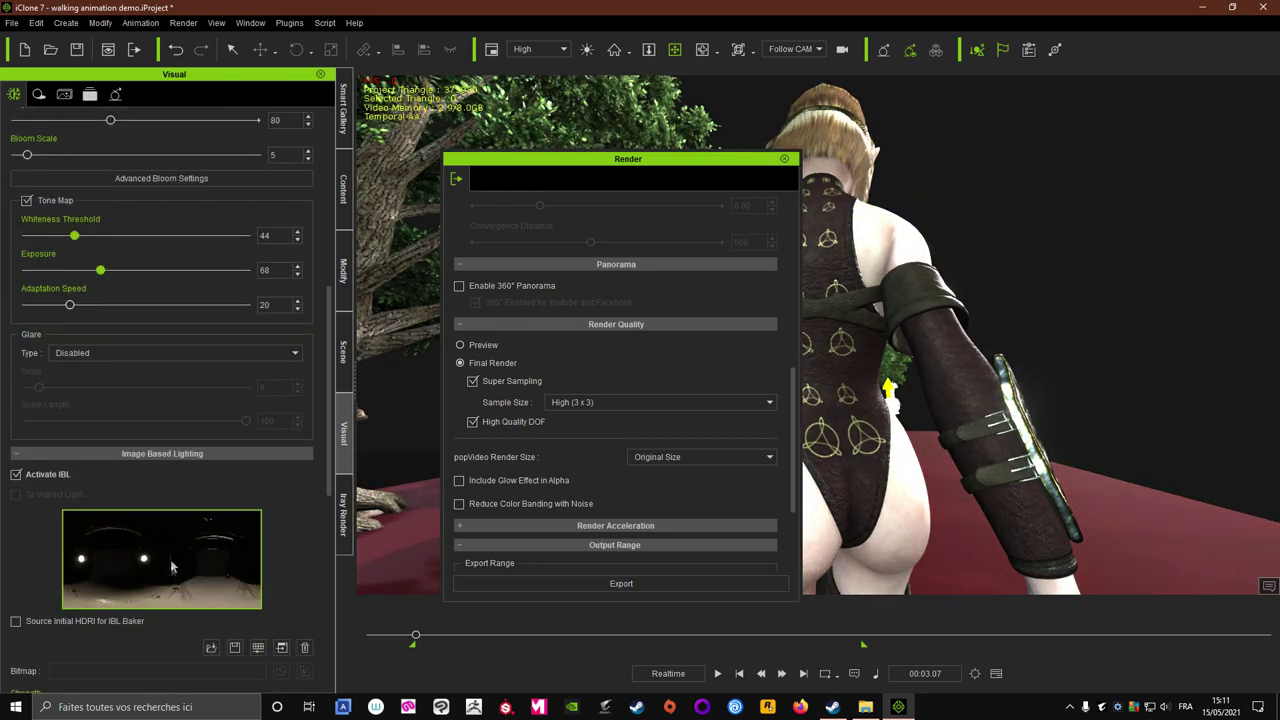
{"action": "left_click", "coordinate": [58, 477]}
{"action": "scroll", "coordinate": [55, 490], "scroll_direction": "down", "scroll_amount": 3}
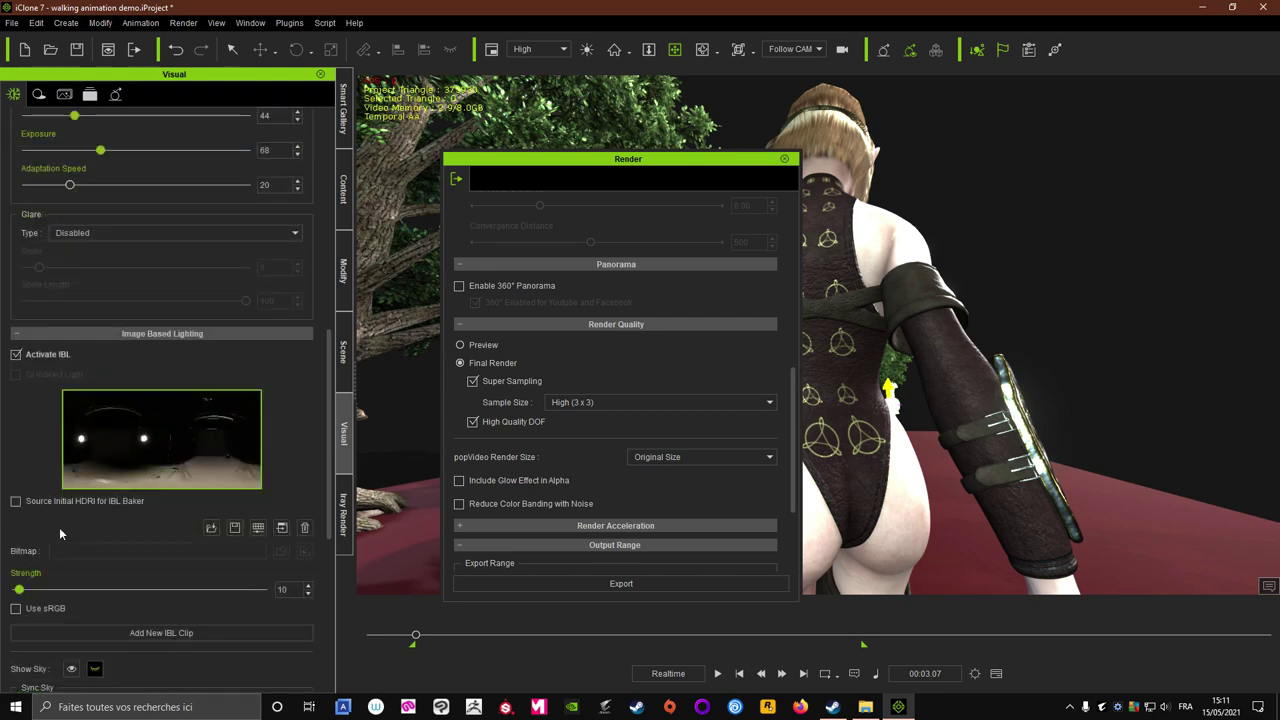
{"action": "scroll", "coordinate": [59, 527], "scroll_direction": "down", "scroll_amount": 2}
{"action": "left_click", "coordinate": [71, 546]}
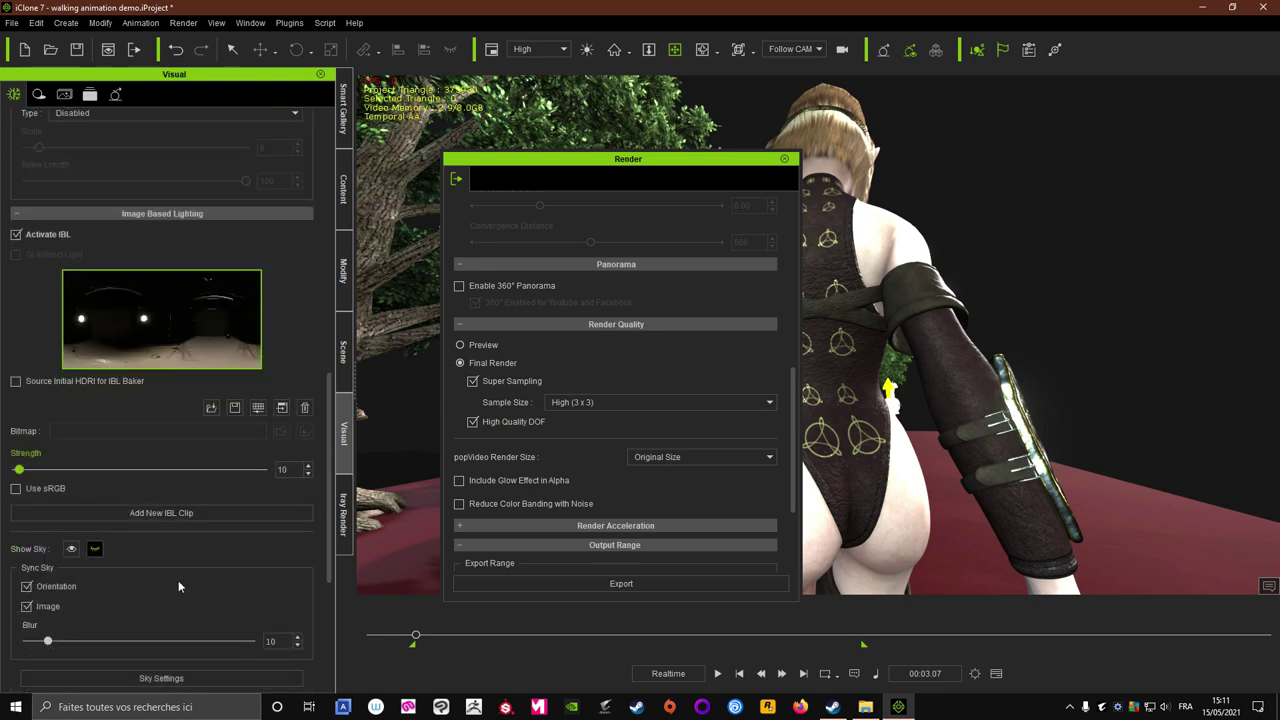
{"action": "left_click", "coordinate": [72, 548]}
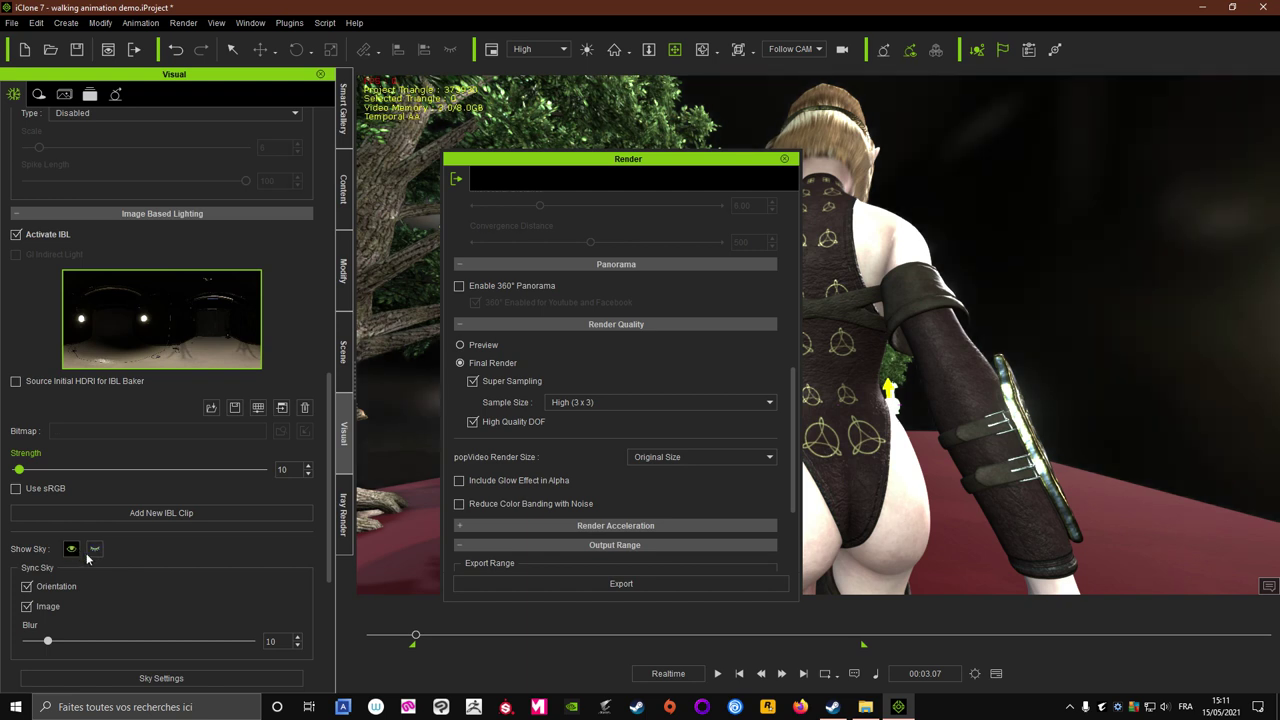
{"action": "left_click", "coordinate": [94, 549]}
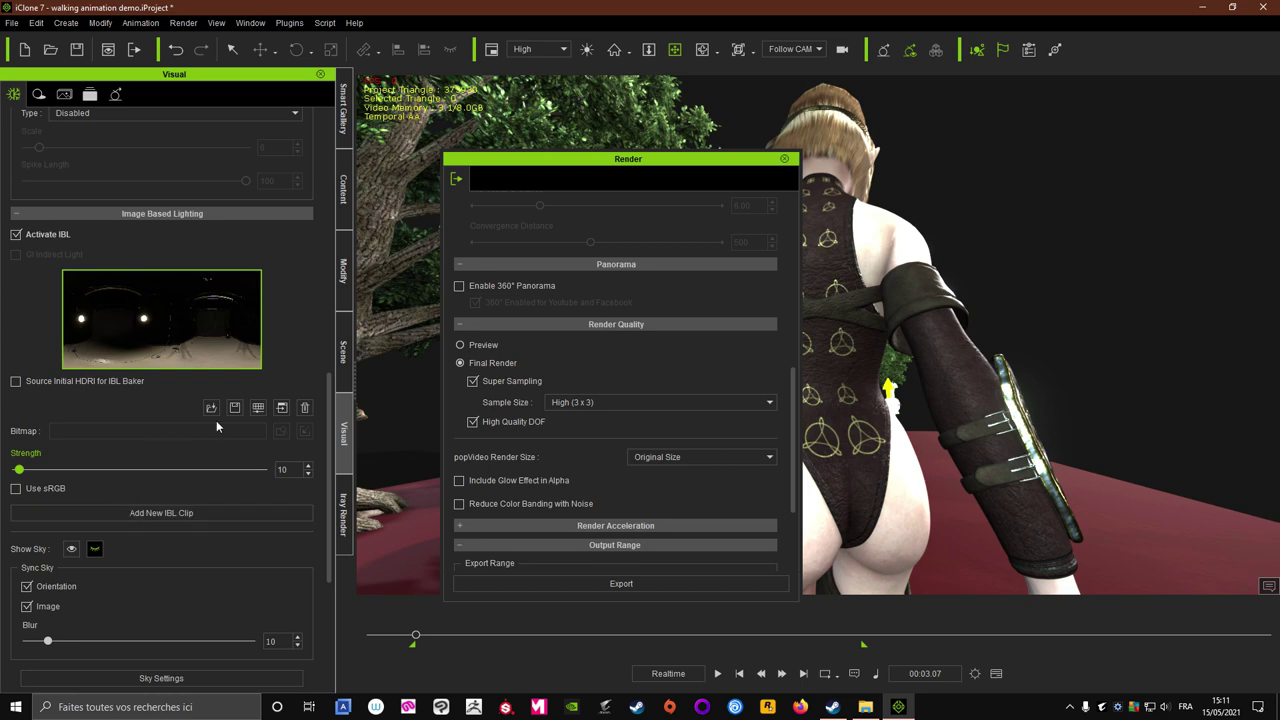
{"action": "scroll", "coordinate": [216, 427], "scroll_direction": "up", "scroll_amount": 5}
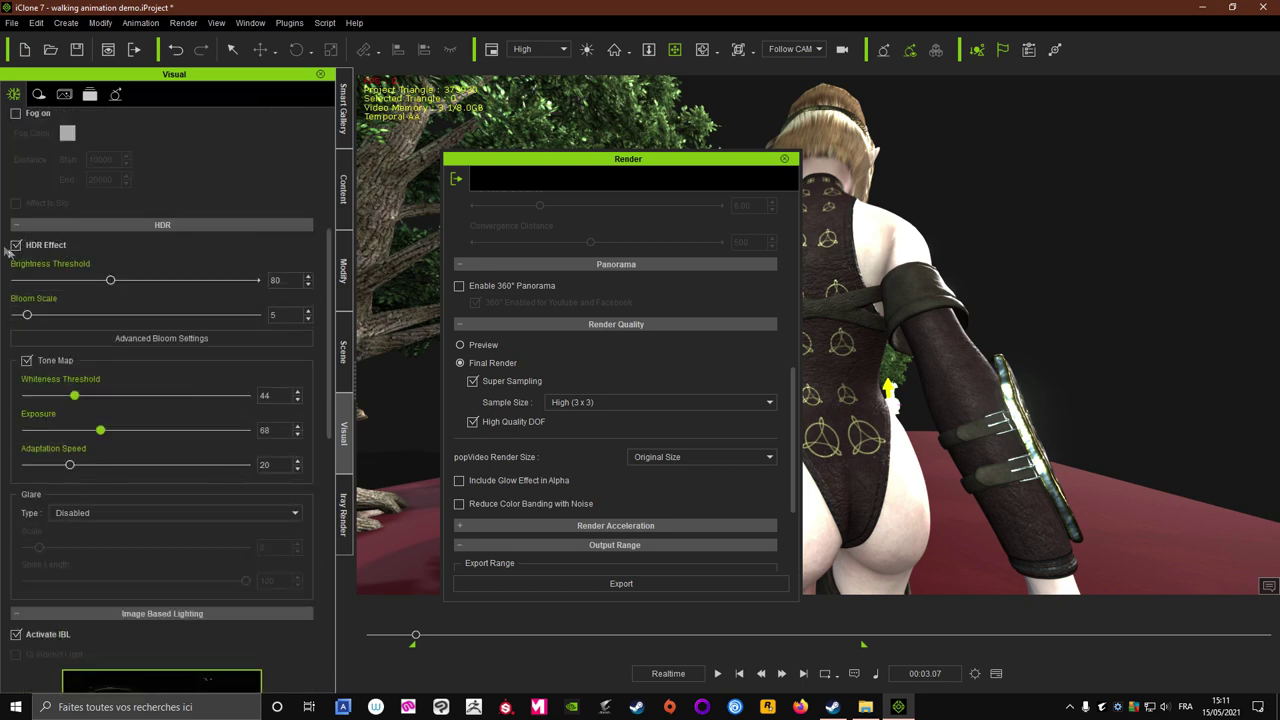
{"action": "left_click", "coordinate": [14, 247]}
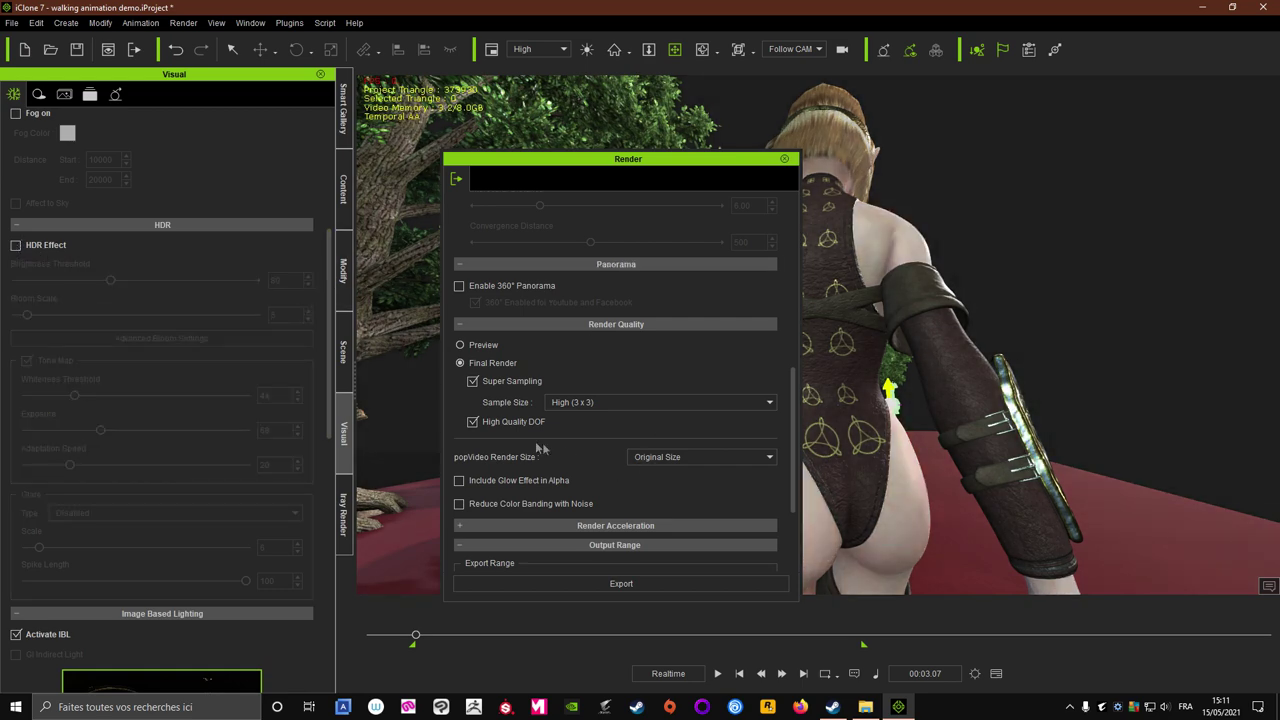
Export the render range as an MP4 video named "walk animation" in the RENDUS folder
{"action": "scroll", "coordinate": [621, 473], "scroll_direction": "down", "scroll_amount": 3}
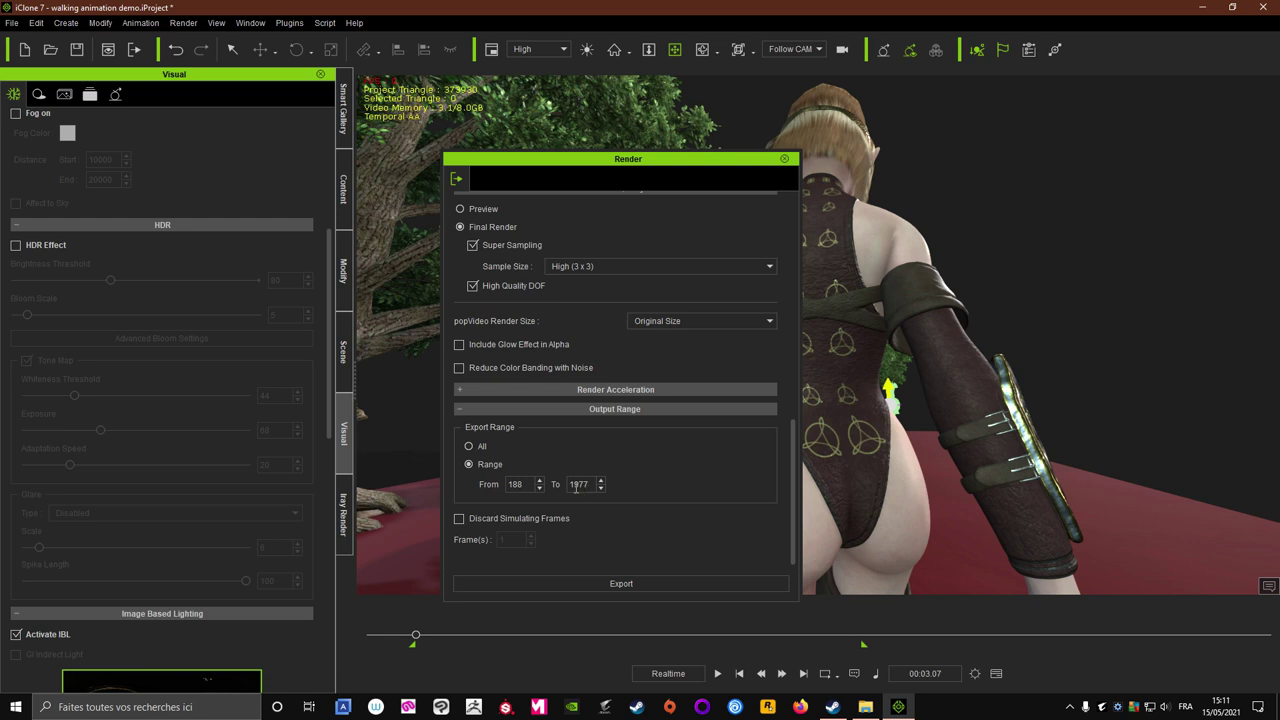
{"action": "left_click", "coordinate": [614, 585]}
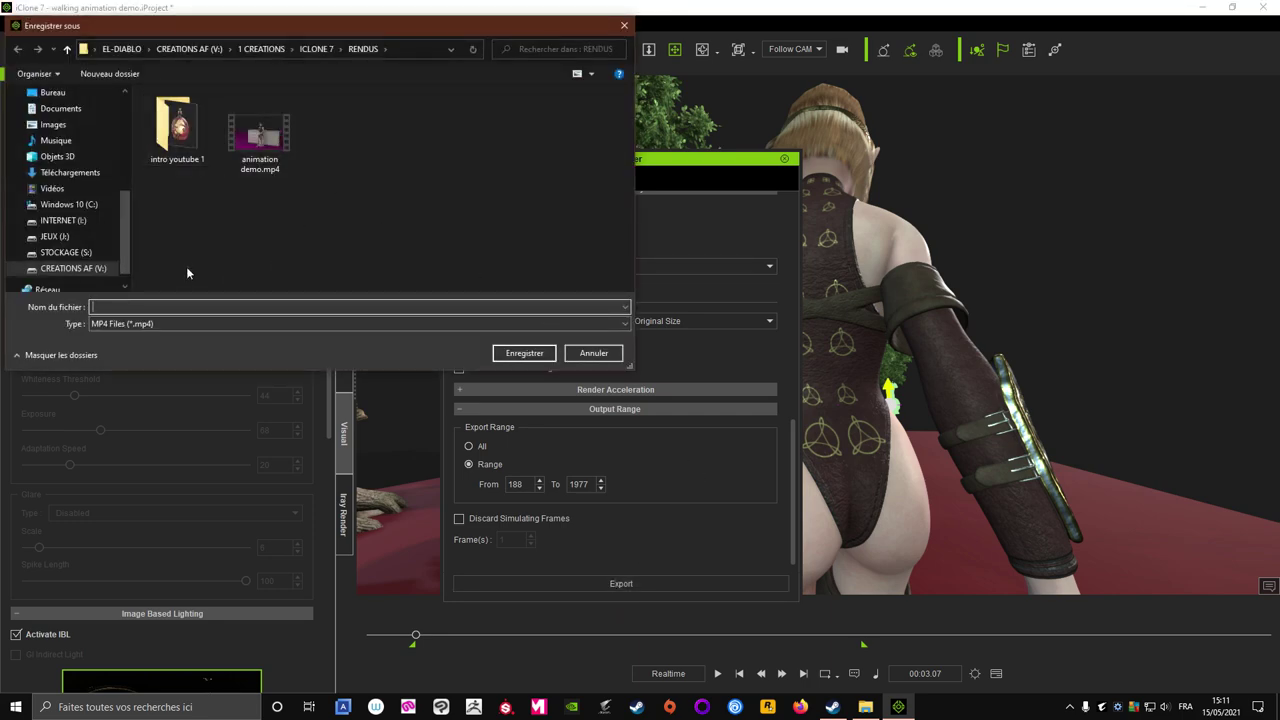
{"action": "type", "text": "walk animation"}
{"action": "left_click", "coordinate": [524, 353]}
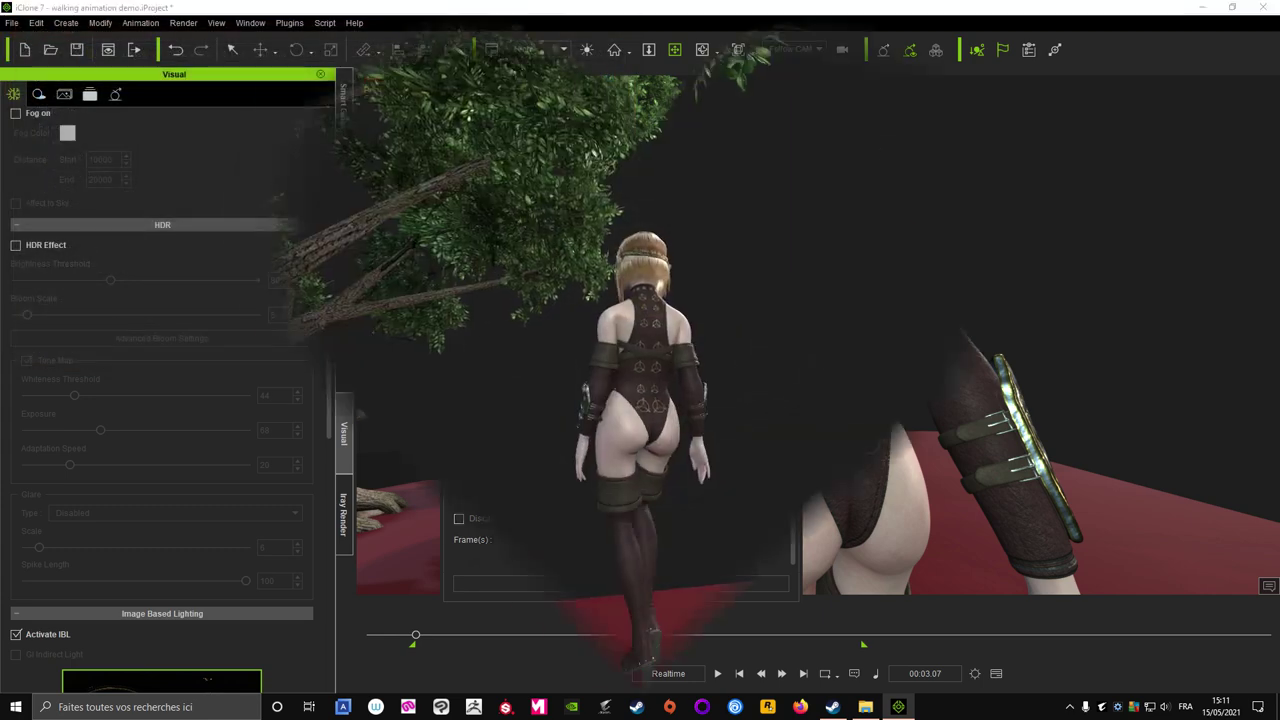